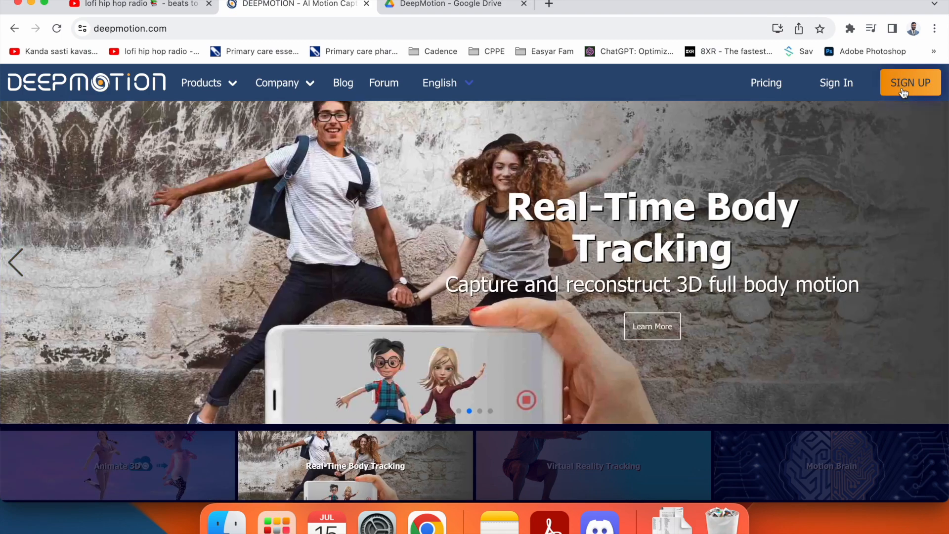
# - Open the freemium sign-up form, autofill the name fields and enter the account e-mail address
pyautogui.click(903, 87)
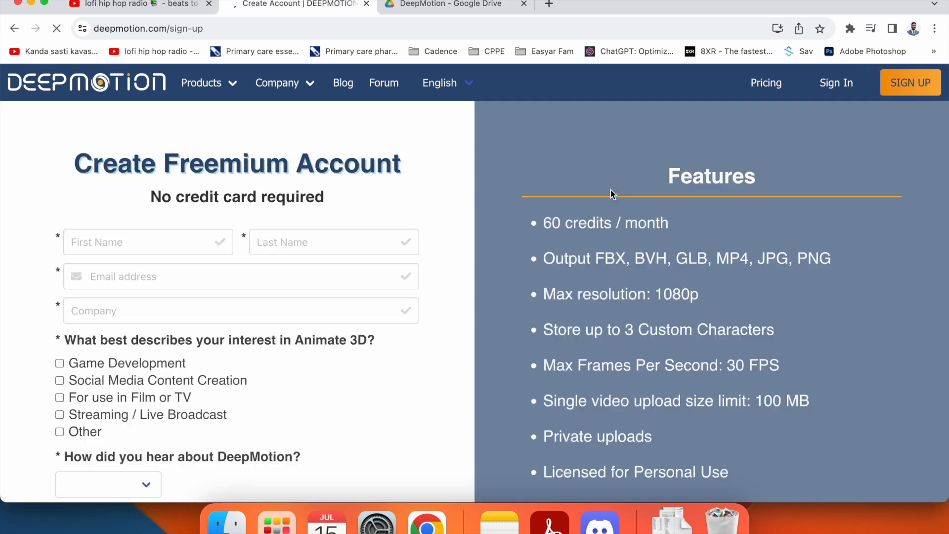
pyautogui.click(161, 239)
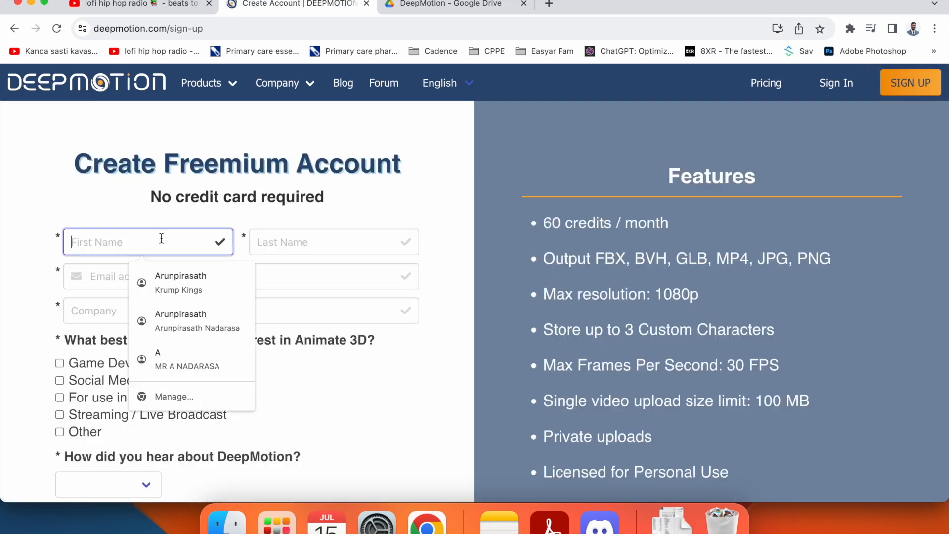
pyautogui.click(195, 326)
pyautogui.click(258, 269)
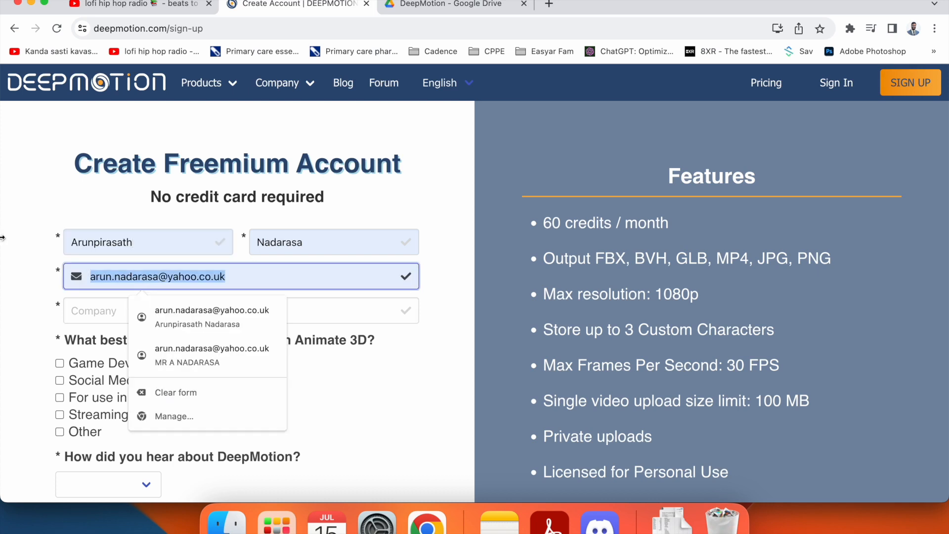
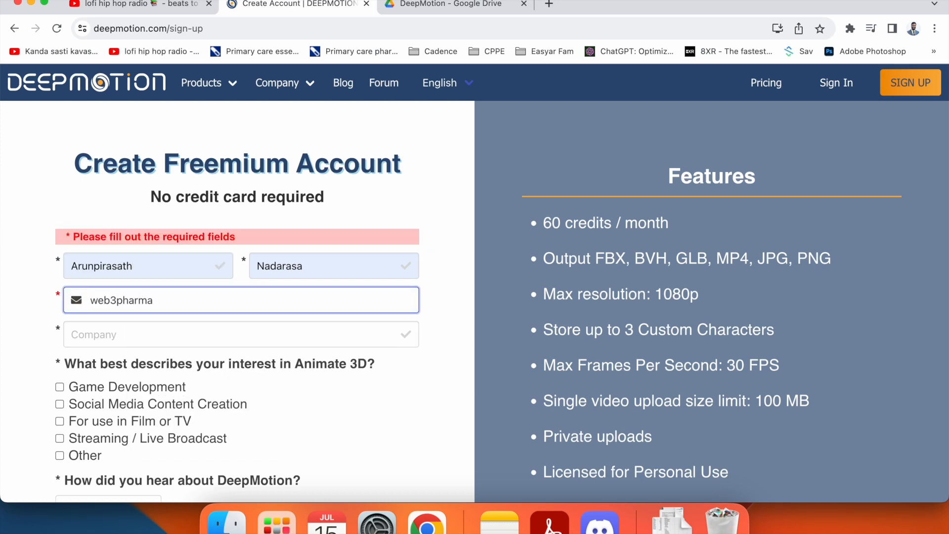
# - Enter Web3Pharma as the company and shorten the first name by one character
pyautogui.click(129, 313)
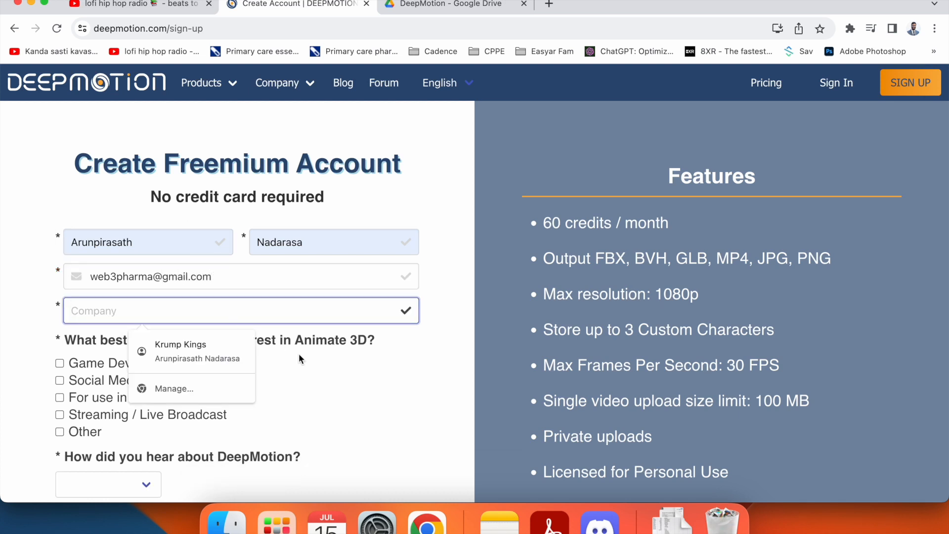
pyautogui.write('Web')
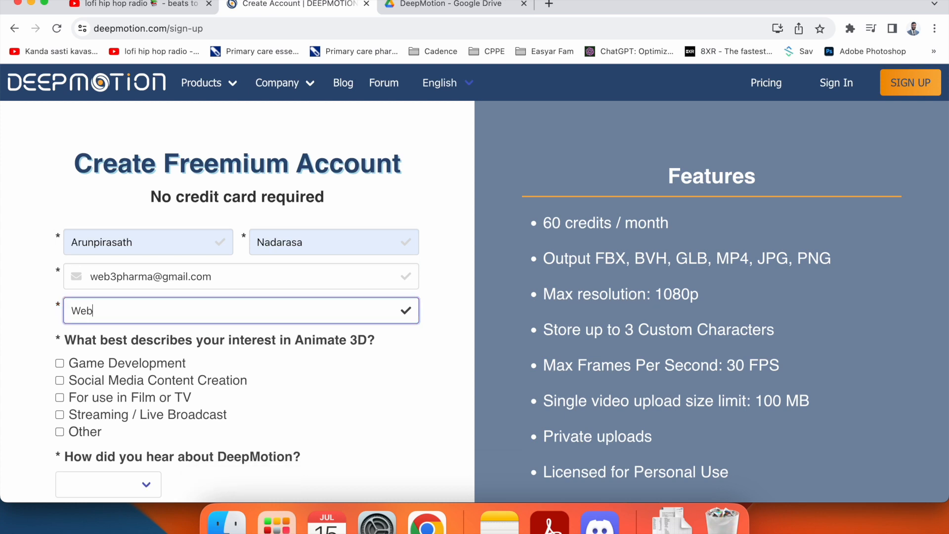
pyautogui.write('3Pharma')
pyautogui.click(169, 242)
pyautogui.press('BackSpace')
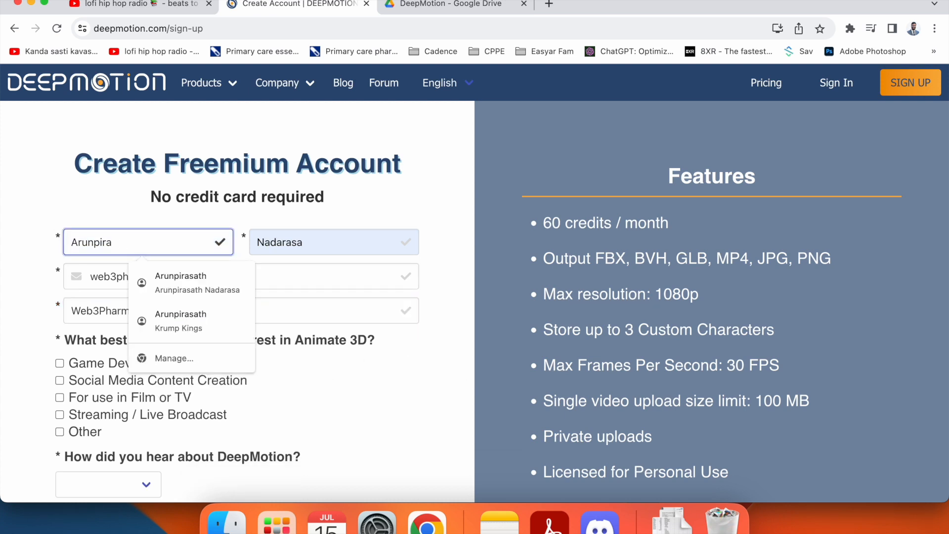
pyautogui.click(379, 374)
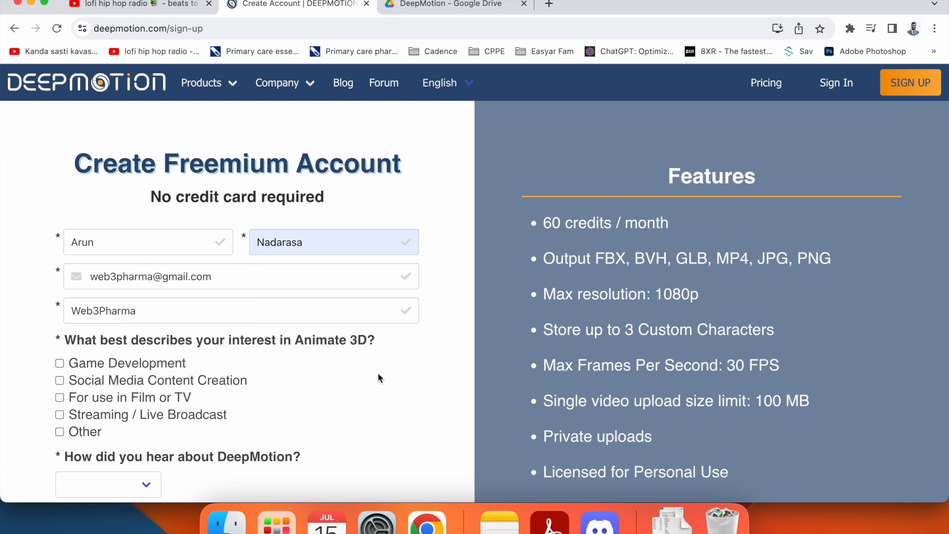
pyautogui.scroll(-5, 377, 372)
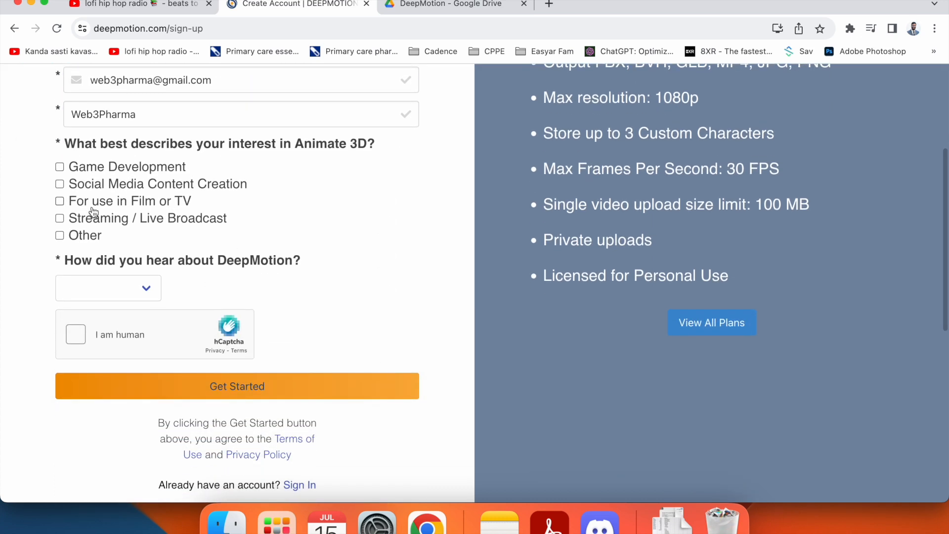
# - Set the interest to Other (Education) and the referral source to Web Search
pyautogui.click(72, 237)
pyautogui.click(134, 294)
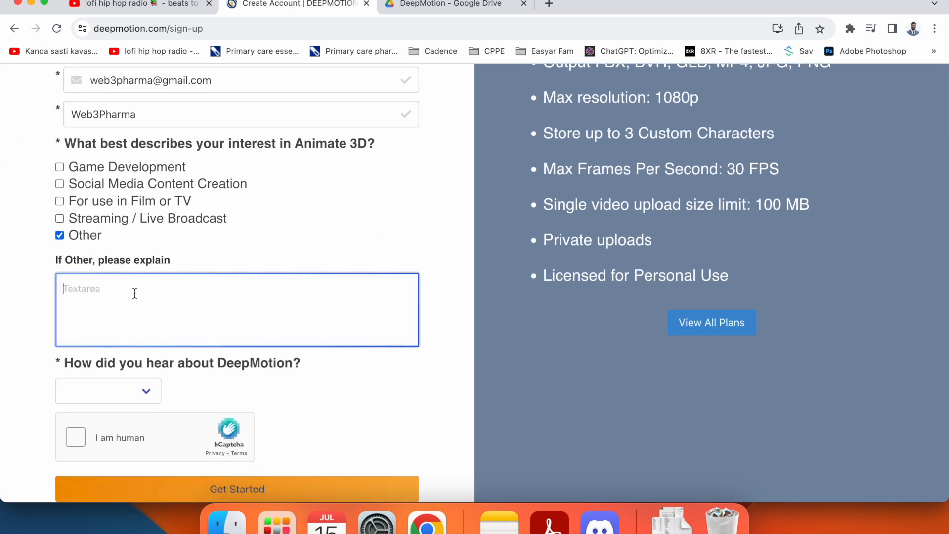
pyautogui.write('Education')
pyautogui.scroll(-3, 346, 381)
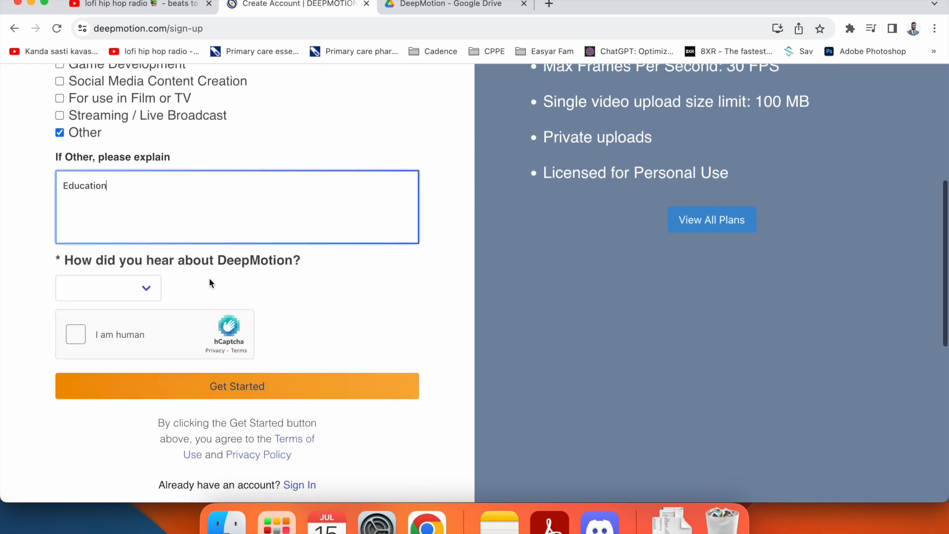
pyautogui.click(149, 293)
pyautogui.scroll(-2, 100, 429)
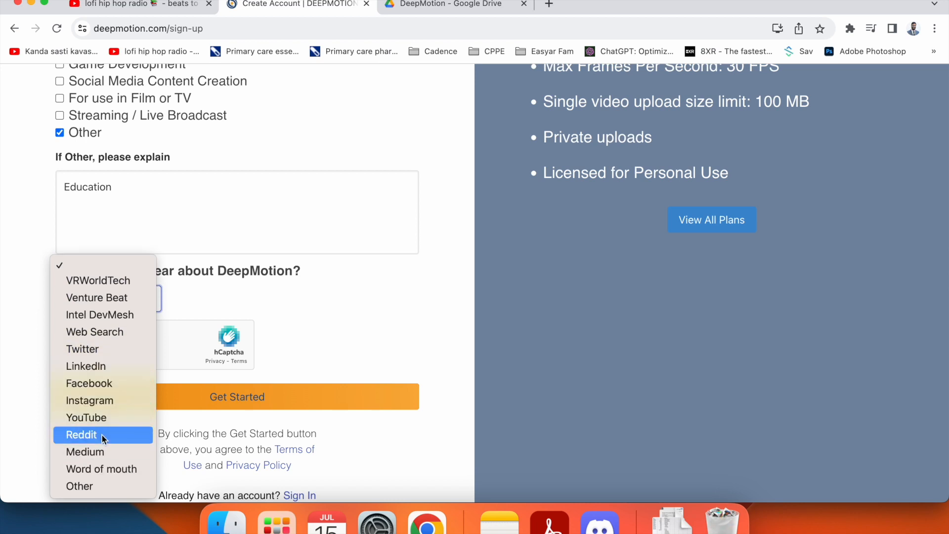
pyautogui.click(102, 332)
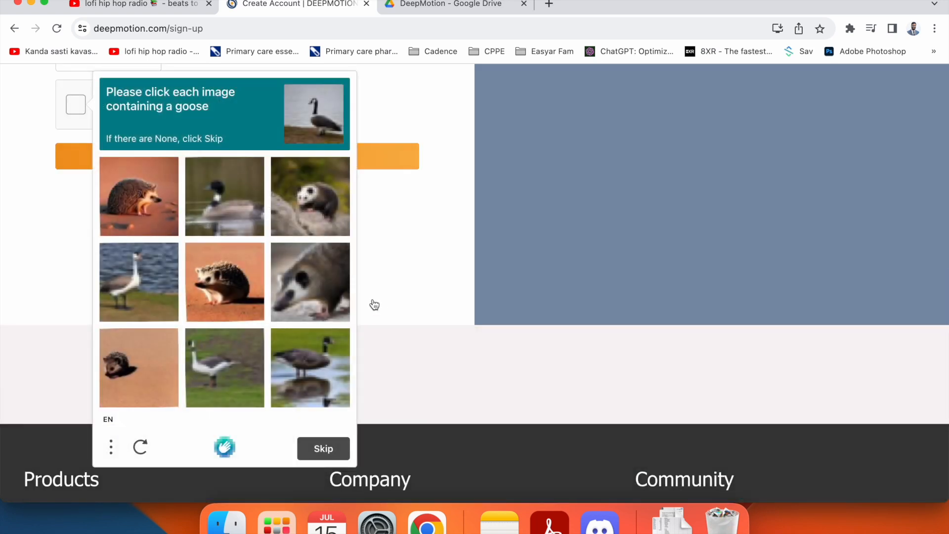
# - Select the four goose images in the hCaptcha, verify, and submit the sign-up
pyautogui.click(224, 220)
pyautogui.click(143, 304)
pyautogui.click(218, 362)
pyautogui.click(295, 369)
pyautogui.click(324, 449)
pyautogui.scroll(3, 348, 255)
pyautogui.click(346, 283)
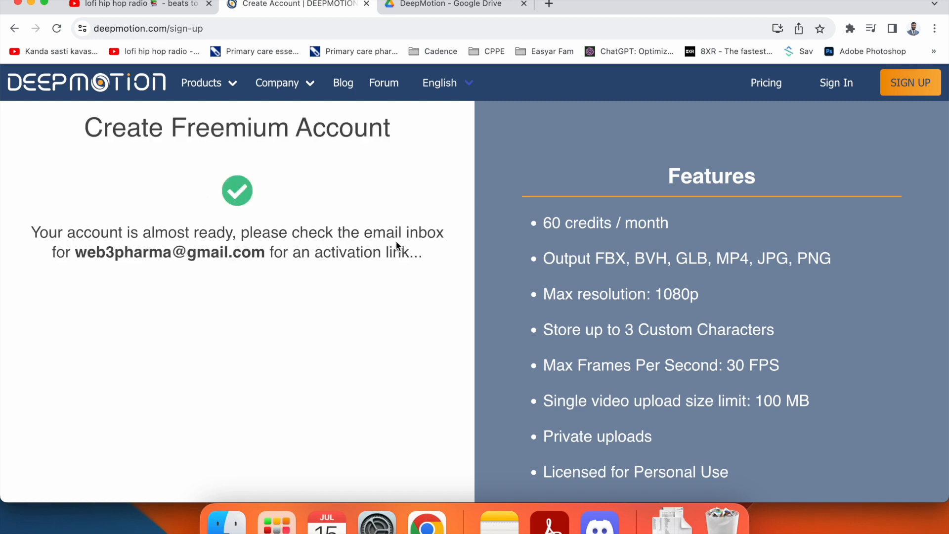
# - Search gmail login in a new tab and reach Gmail via the Google accounts sign-in page
pyautogui.click(551, 4)
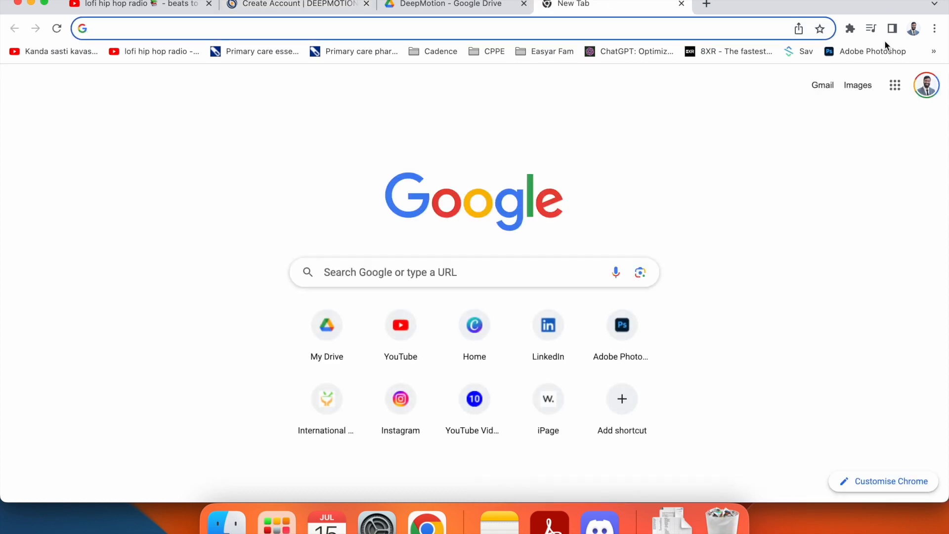
pyautogui.write('gmail')
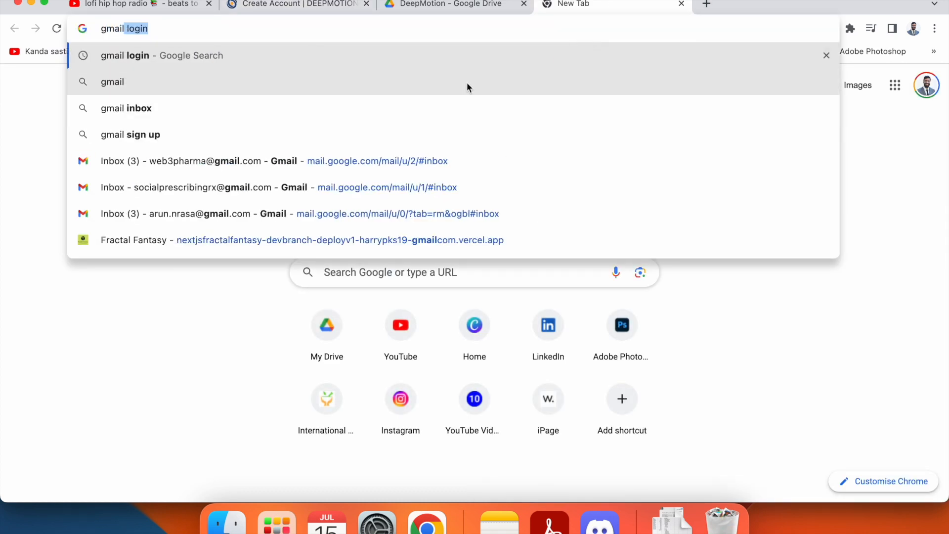
pyautogui.click(478, 61)
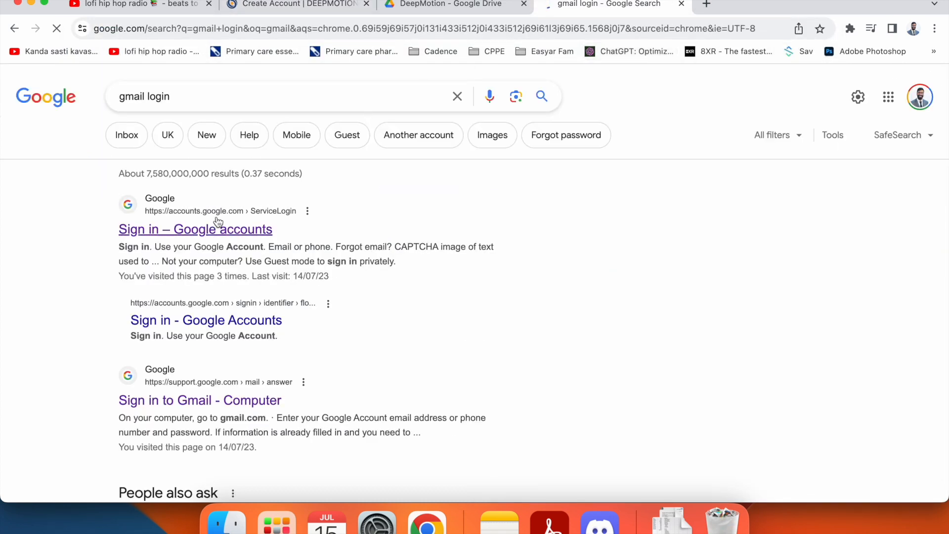
pyautogui.scroll(-5, 244, 294)
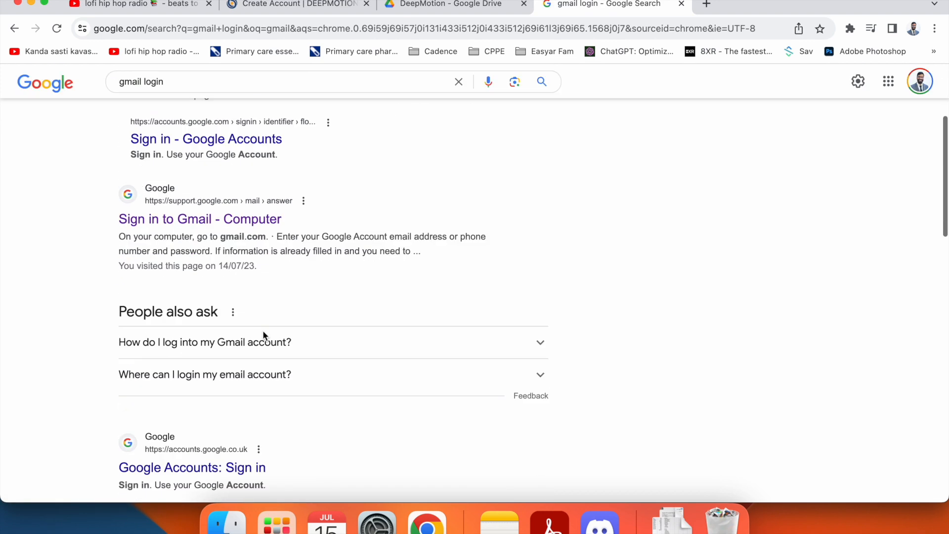
pyautogui.scroll(-7, 236, 345)
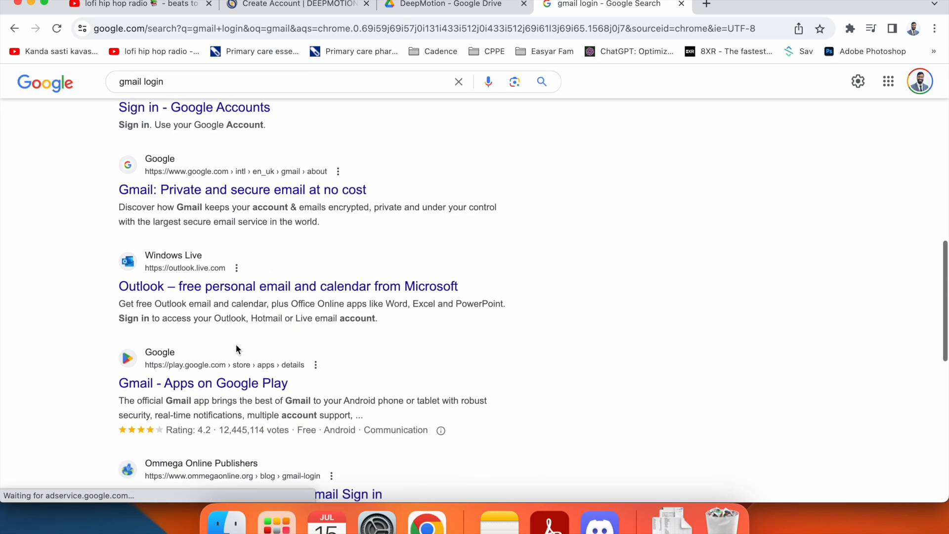
pyautogui.scroll(12, 235, 346)
pyautogui.scroll(-1, 228, 297)
pyautogui.click(216, 230)
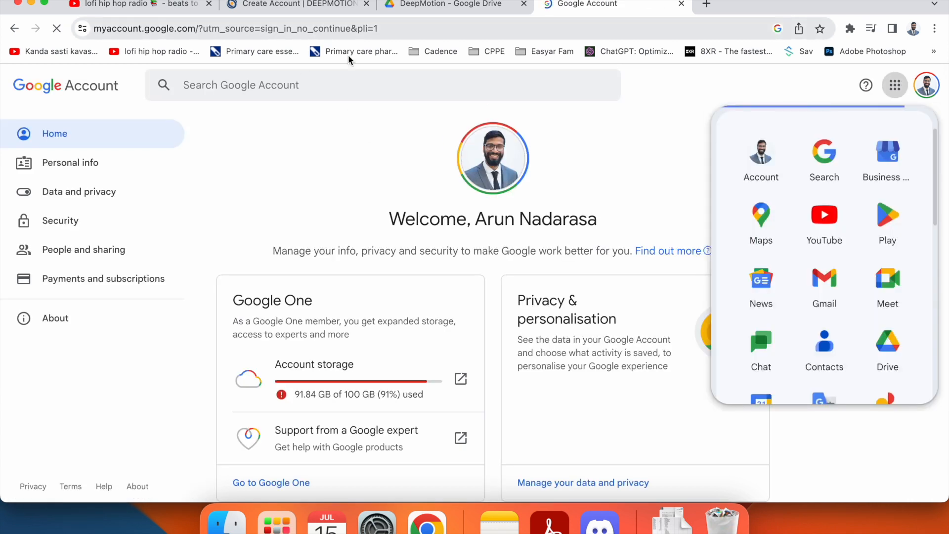
pyautogui.scroll(-2, 855, 277)
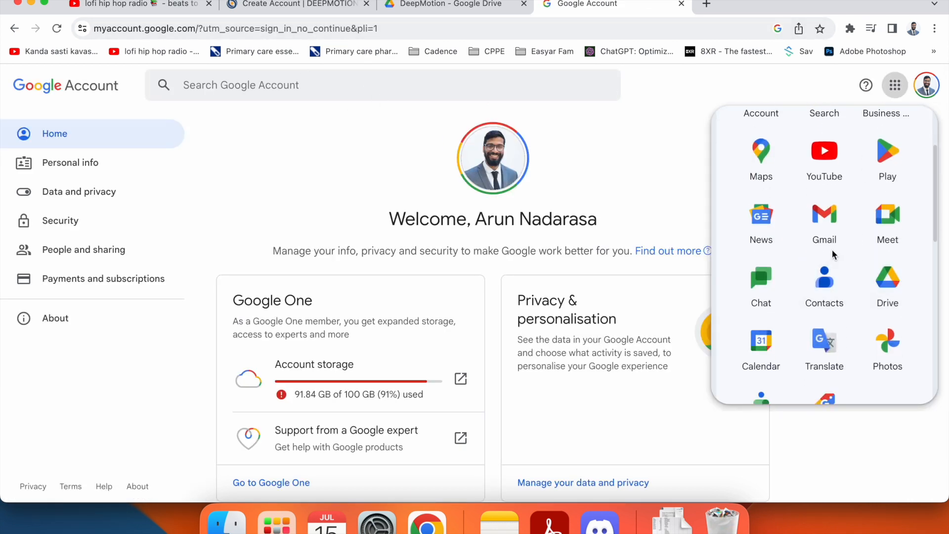
pyautogui.click(819, 218)
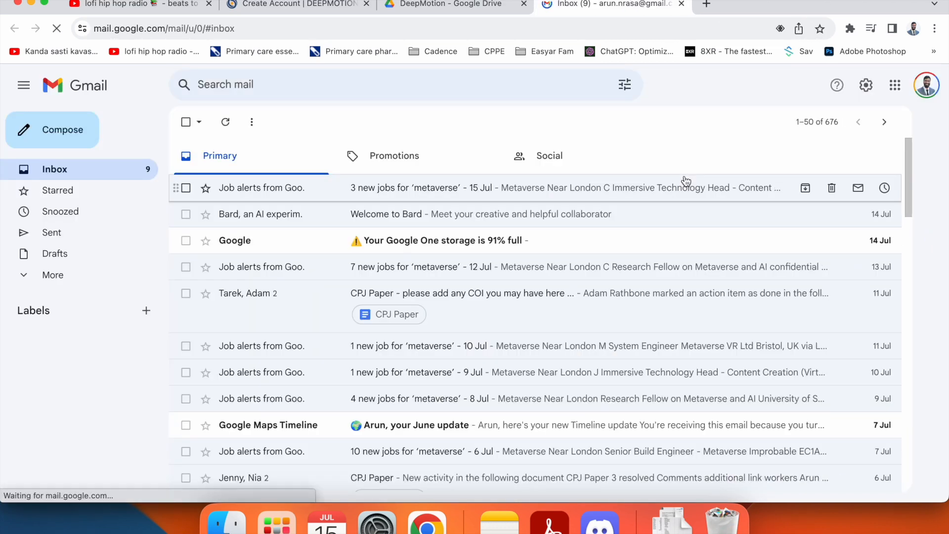
# - Switch to the sign-up account's inbox and follow the Welcome to DeepMotion activation link
pyautogui.click(926, 85)
pyautogui.click(843, 277)
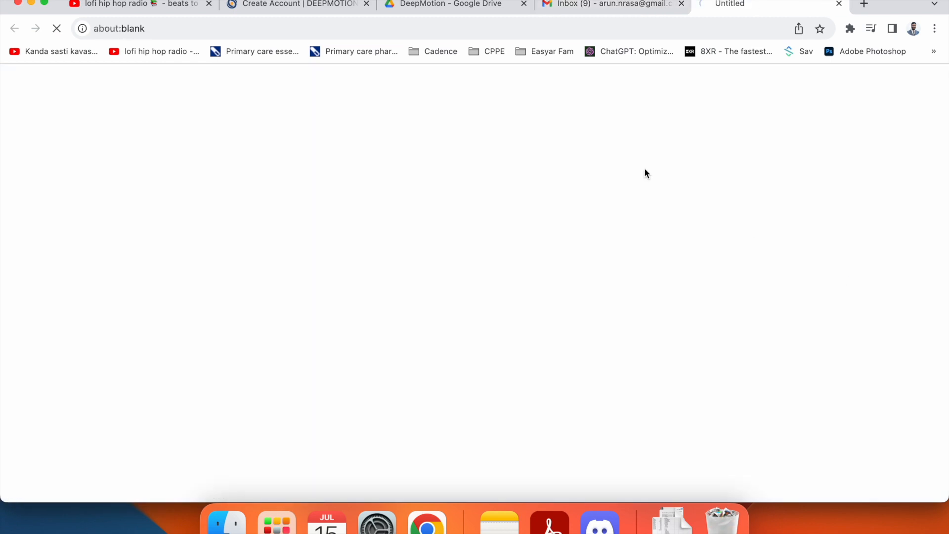
pyautogui.click(681, 5)
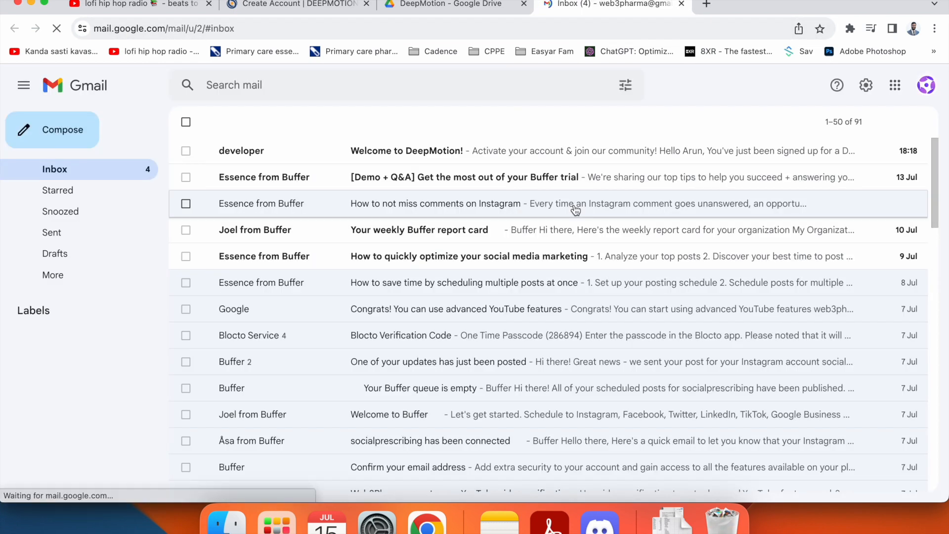
pyautogui.click(420, 151)
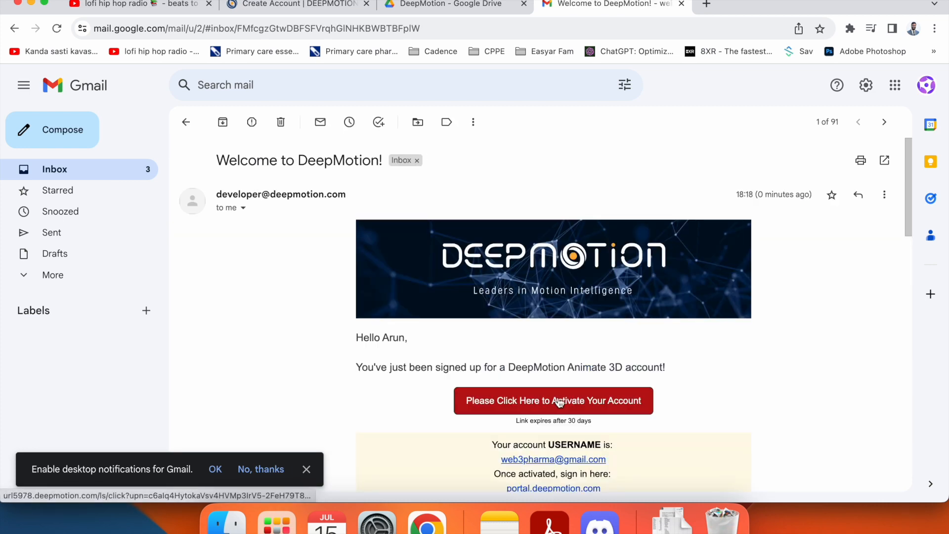
pyautogui.scroll(-3, 559, 402)
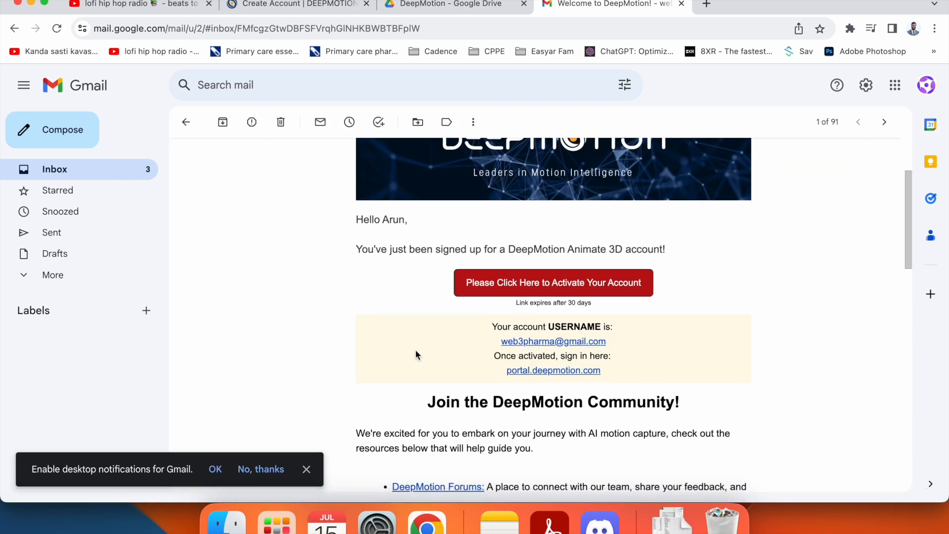
pyautogui.click(474, 287)
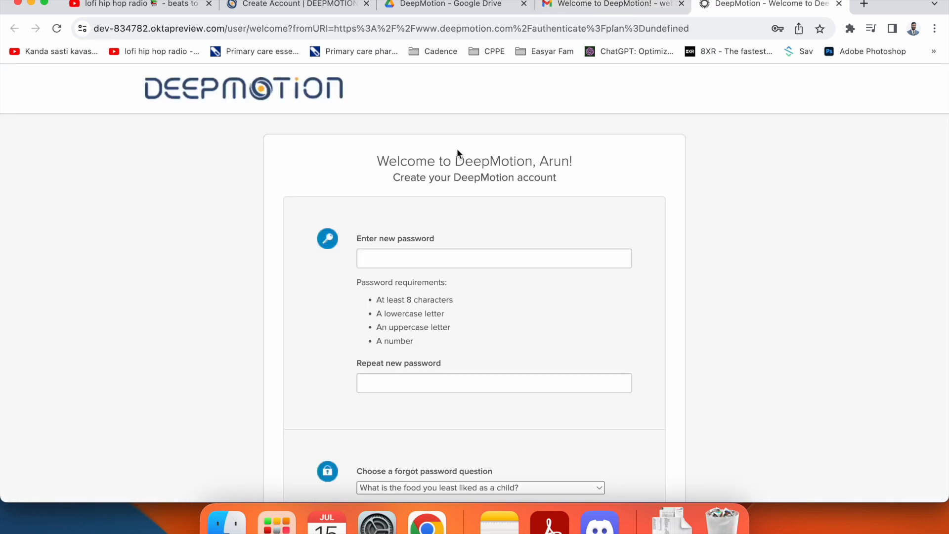
# - Type the new password, then enter the same password in the Repeat new password field
pyautogui.scroll(-3, 500, 250)
pyautogui.click(498, 176)
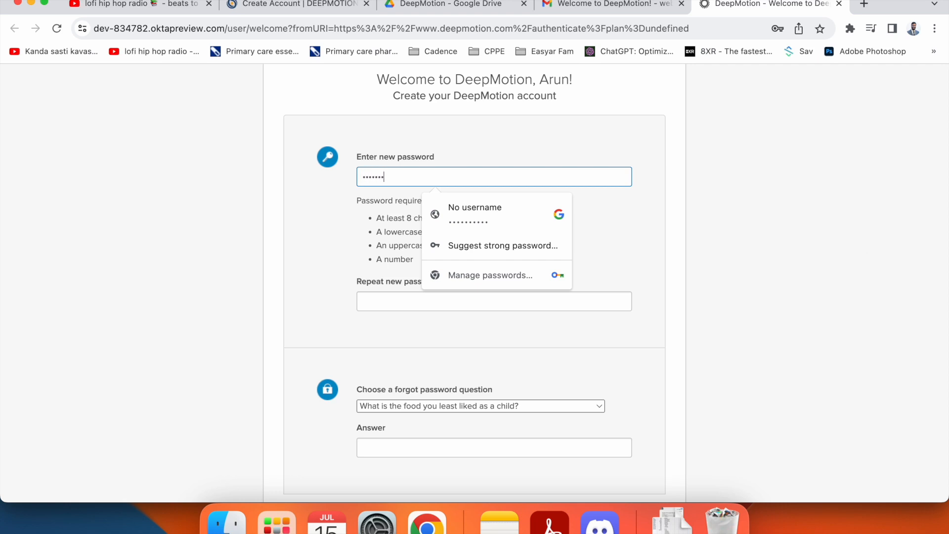
pyautogui.hotkey('ctrl', 'shift', 'Tab')
pyautogui.hotkey('ctrl', 'shift', 'Tab')
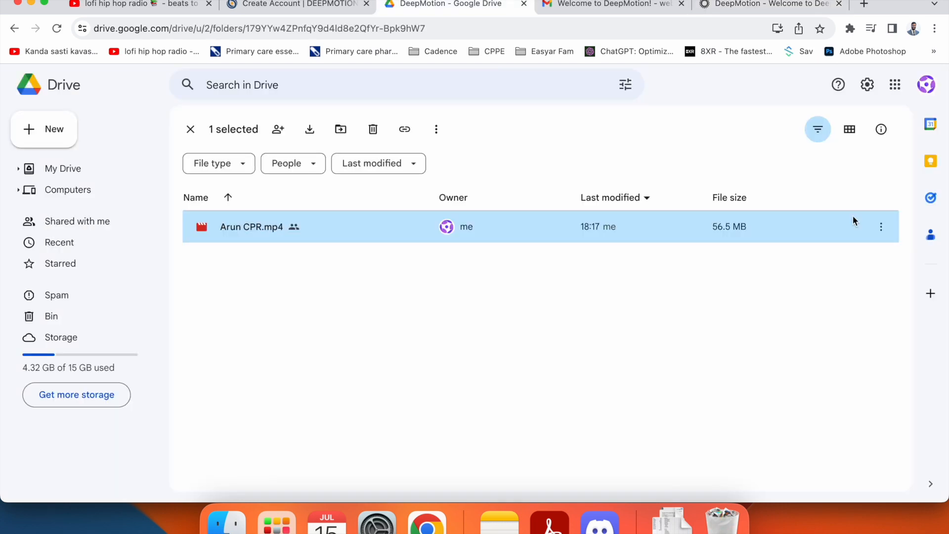
pyautogui.click(782, 3)
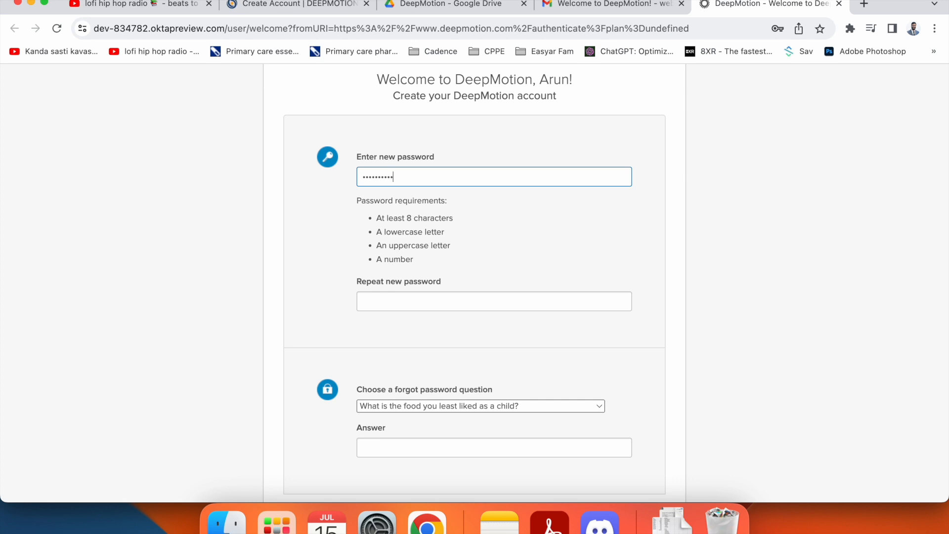
pyautogui.click(465, 309)
pyautogui.write('a')
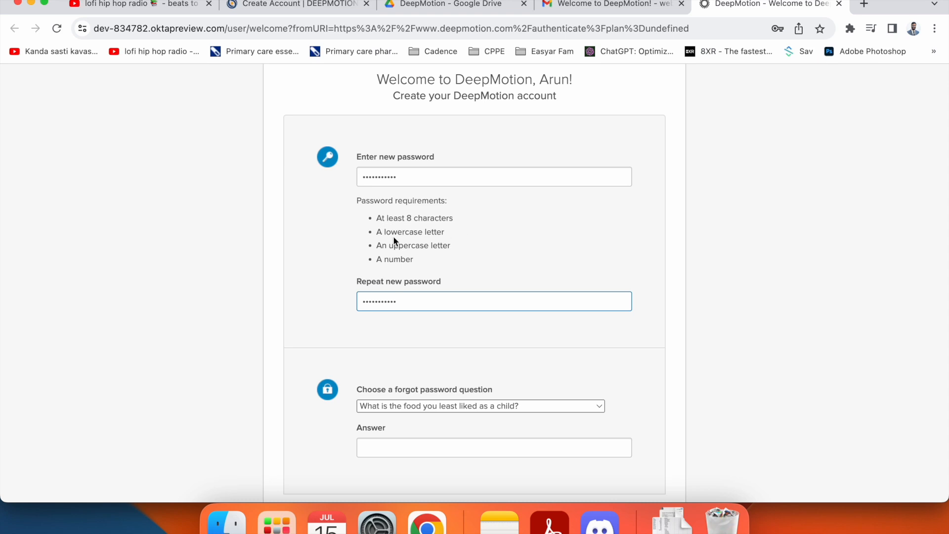
pyautogui.scroll(-5, 375, 245)
pyautogui.scroll(-1, 374, 251)
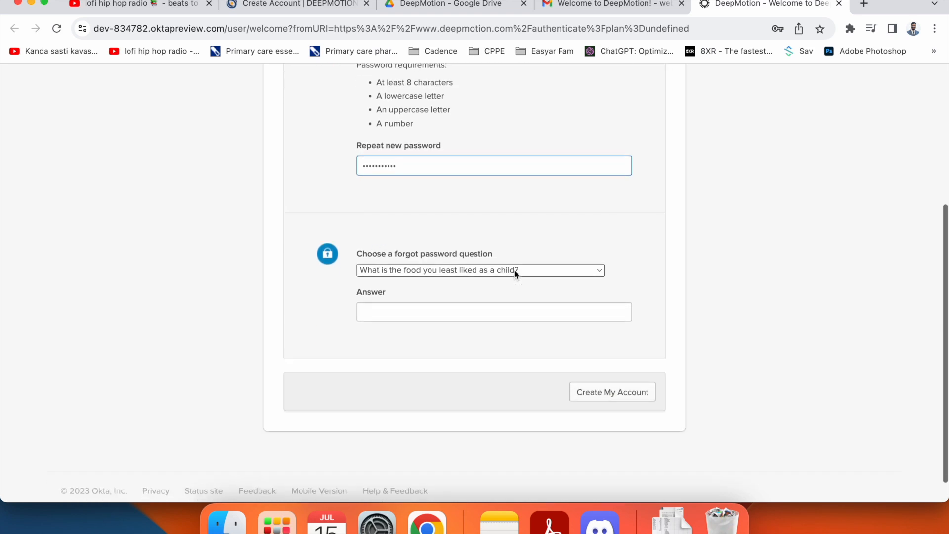
# - Pick 'Create your own security question', enter the question and answer, and create the account
pyautogui.click(461, 271)
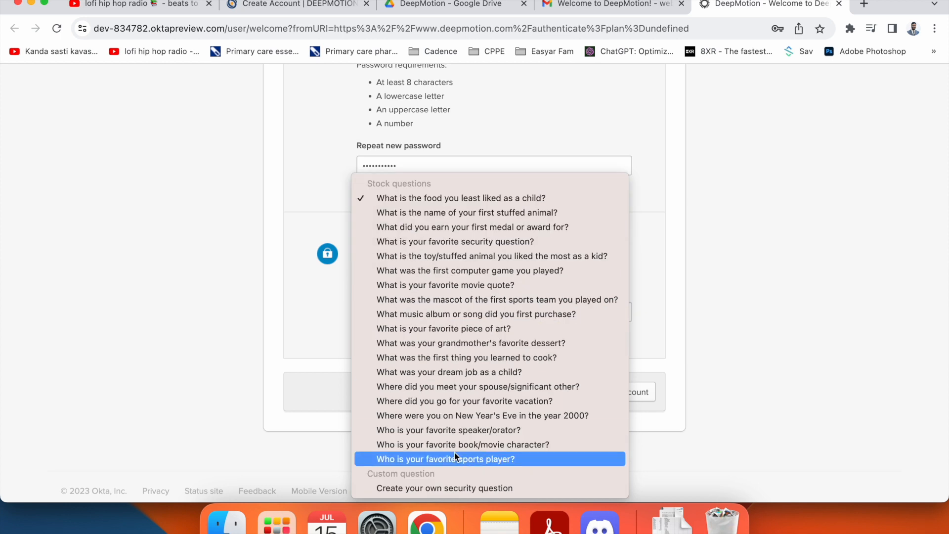
pyautogui.click(452, 486)
pyautogui.click(409, 315)
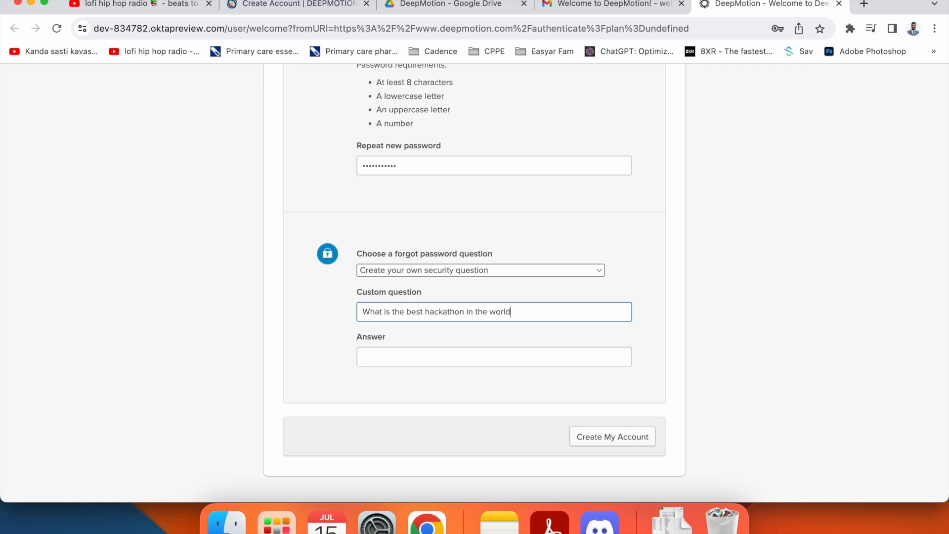
pyautogui.click(504, 360)
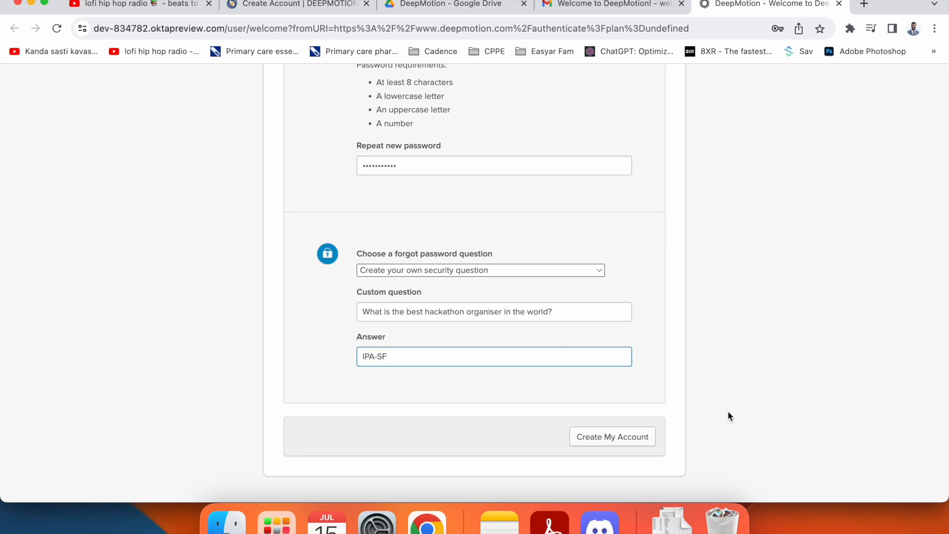
pyautogui.press('Return')
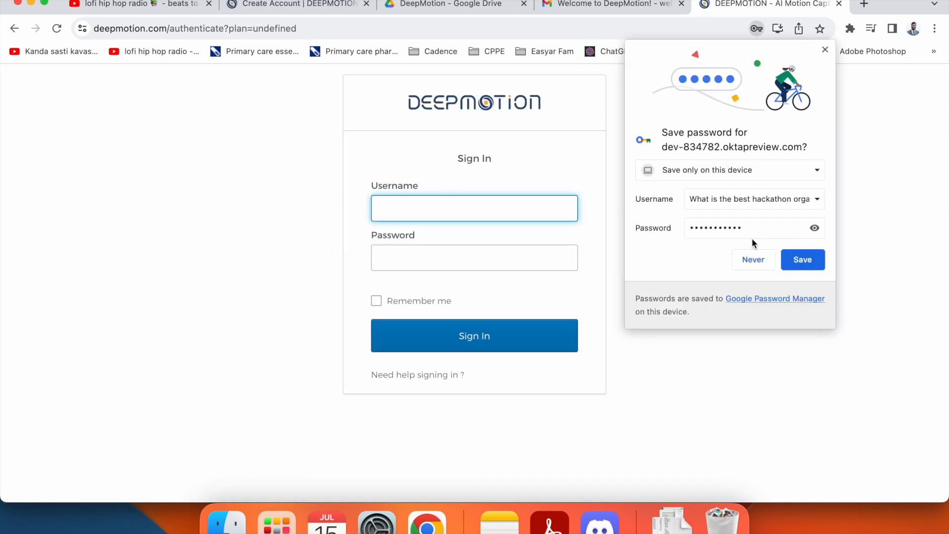
# - Decline saving the password, then sign in with the account e-mail and password
pyautogui.click(750, 262)
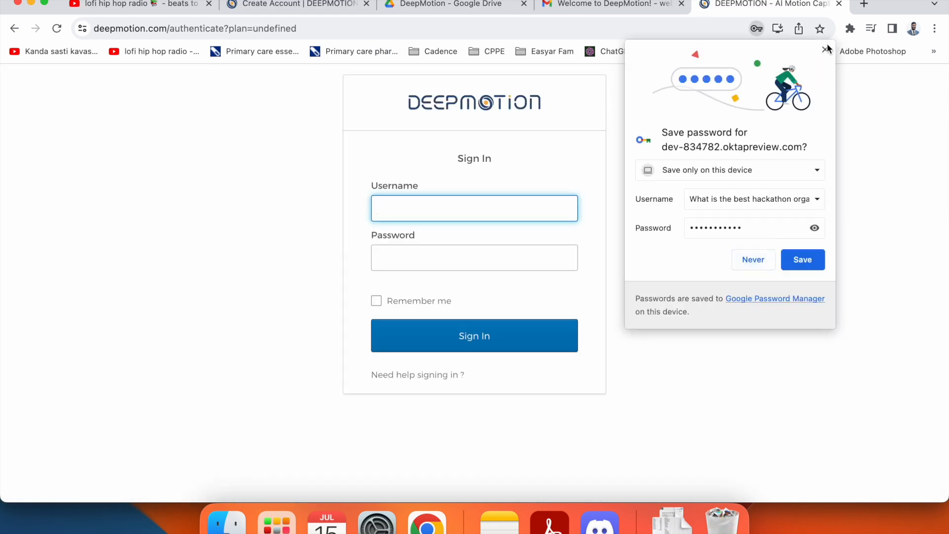
pyautogui.click(455, 217)
pyautogui.write('web')
pyautogui.click(483, 240)
pyautogui.write('@gmail.com')
pyautogui.press('Tab')
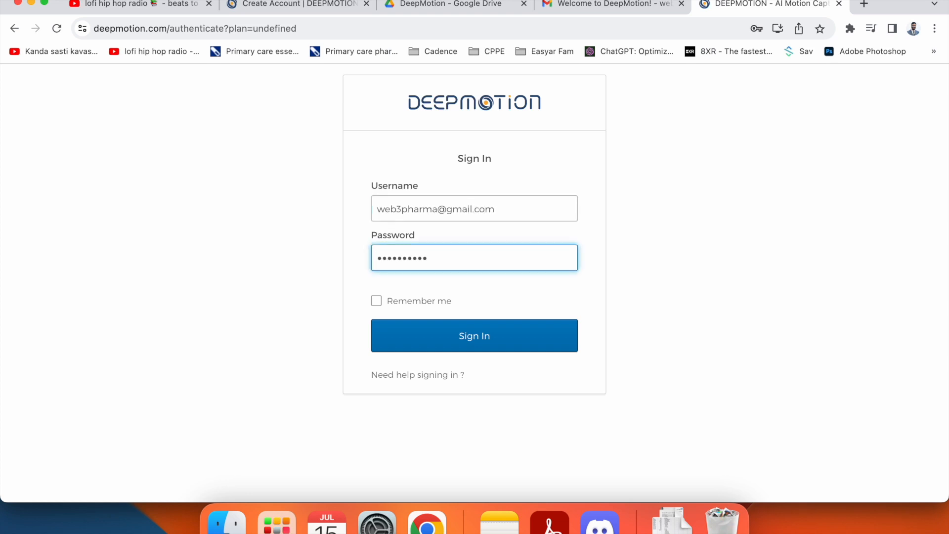
pyautogui.click(494, 336)
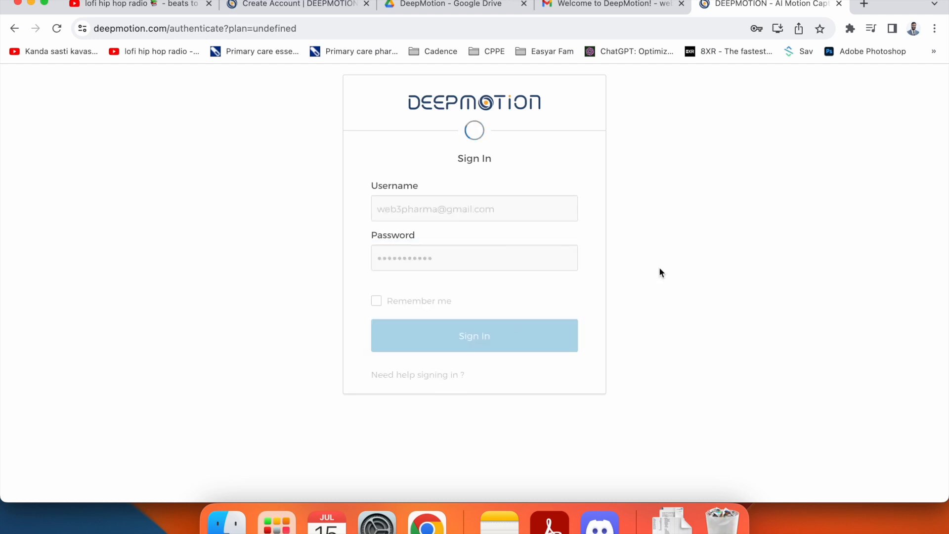
pyautogui.click(825, 49)
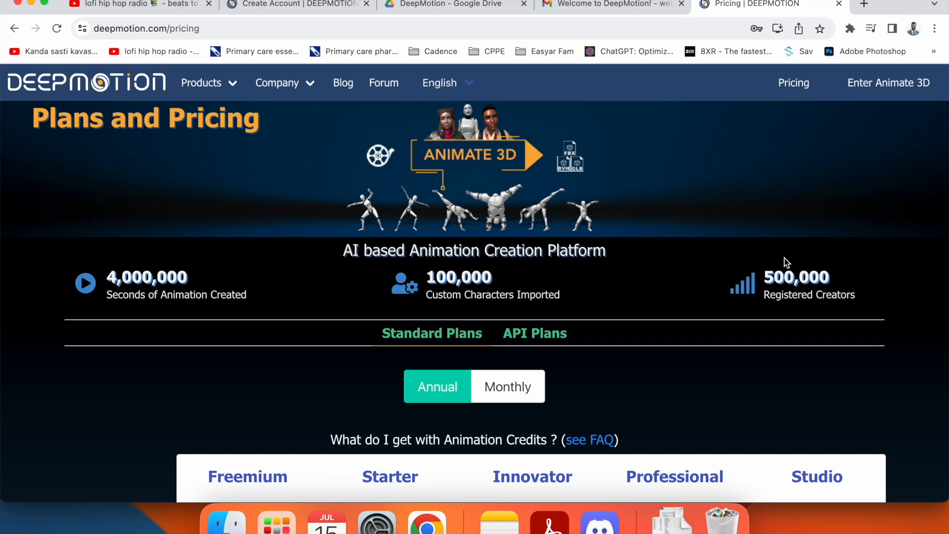
# - Browse the pricing plans, then enter the Animate 3D portal dashboard
pyautogui.scroll(-6, 639, 206)
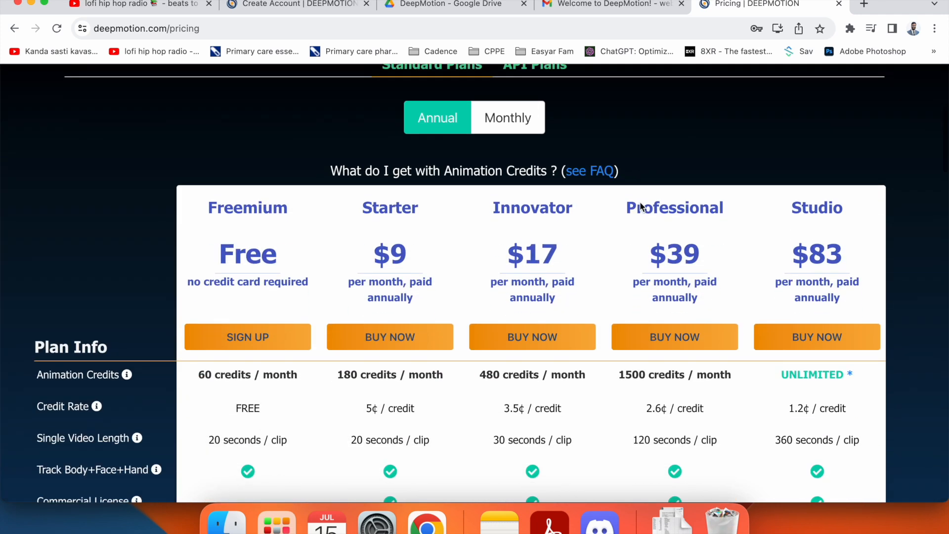
pyautogui.scroll(6, 640, 201)
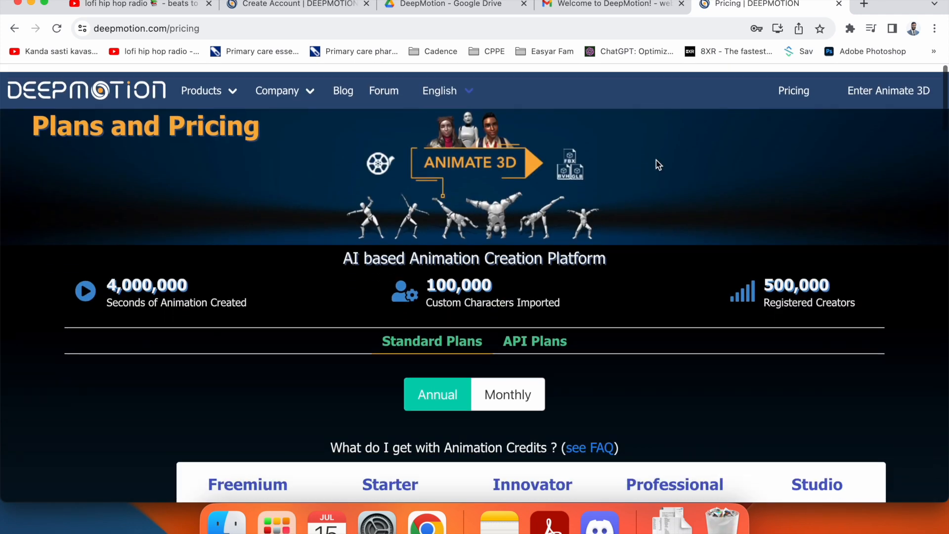
pyautogui.click(904, 89)
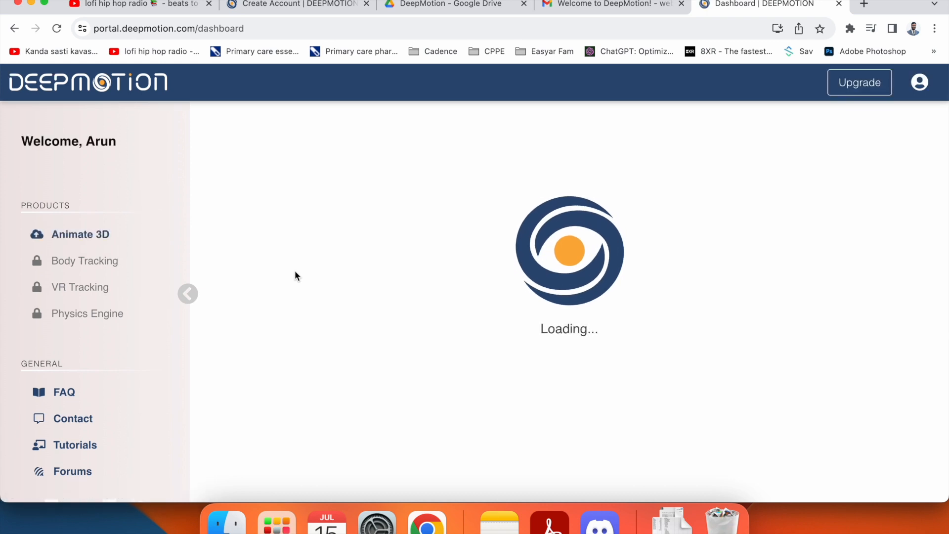
pyautogui.scroll(-4, 642, 321)
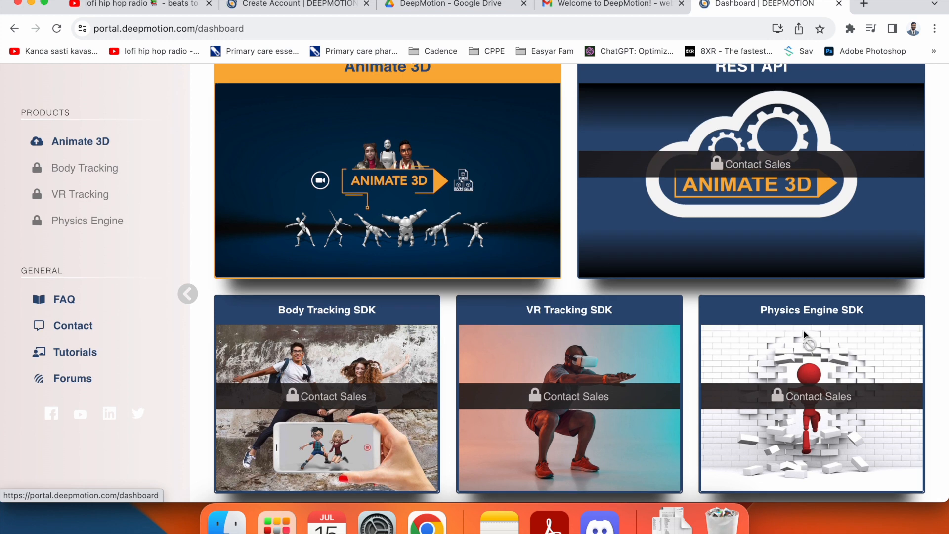
pyautogui.scroll(-1, 593, 386)
# - Open the Animate 3D product and start a new animation
pyautogui.scroll(5, 744, 307)
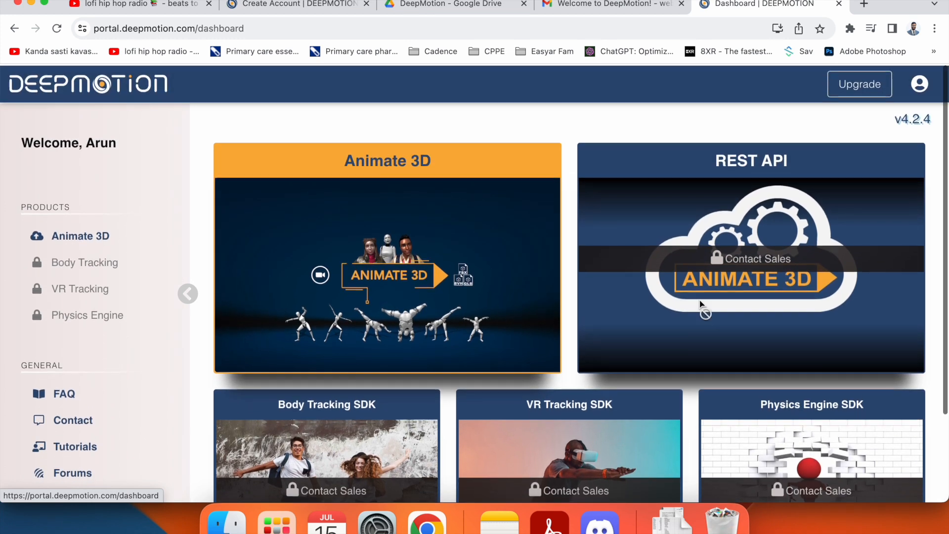
pyautogui.scroll(-1, 692, 316)
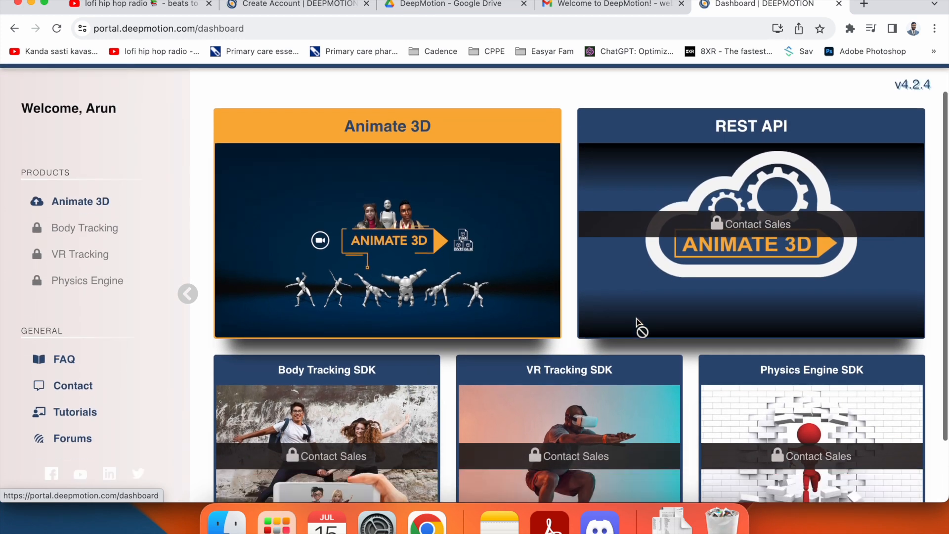
pyautogui.click(386, 247)
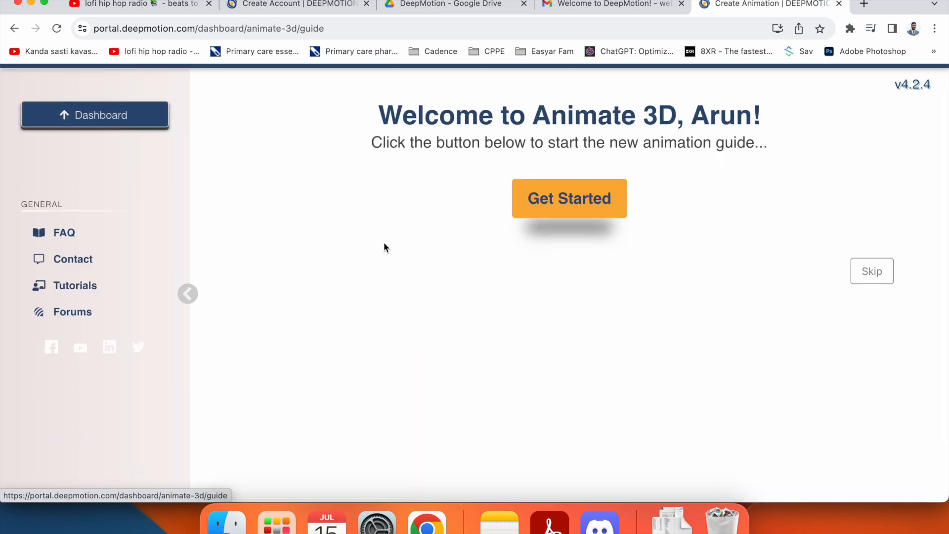
pyautogui.click(547, 197)
pyautogui.scroll(-1, 411, 208)
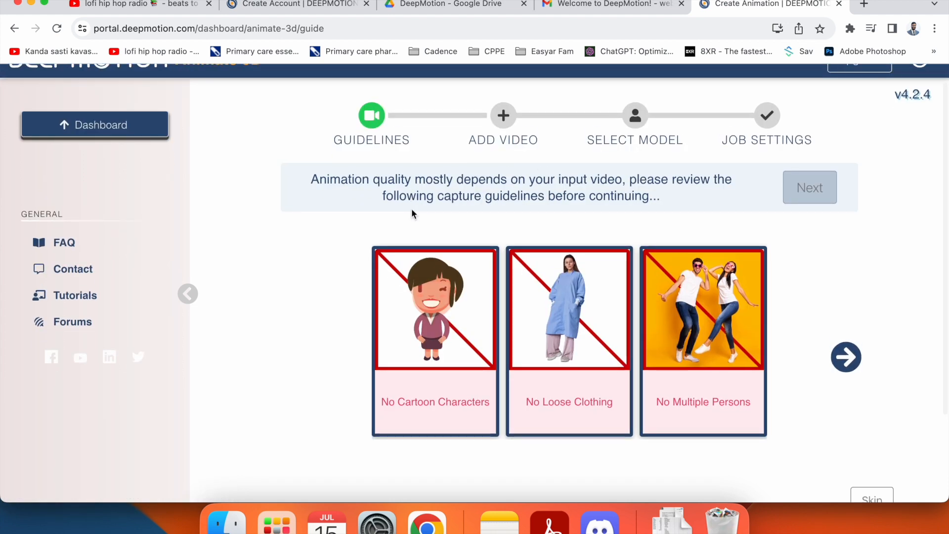
pyautogui.scroll(1, 341, 198)
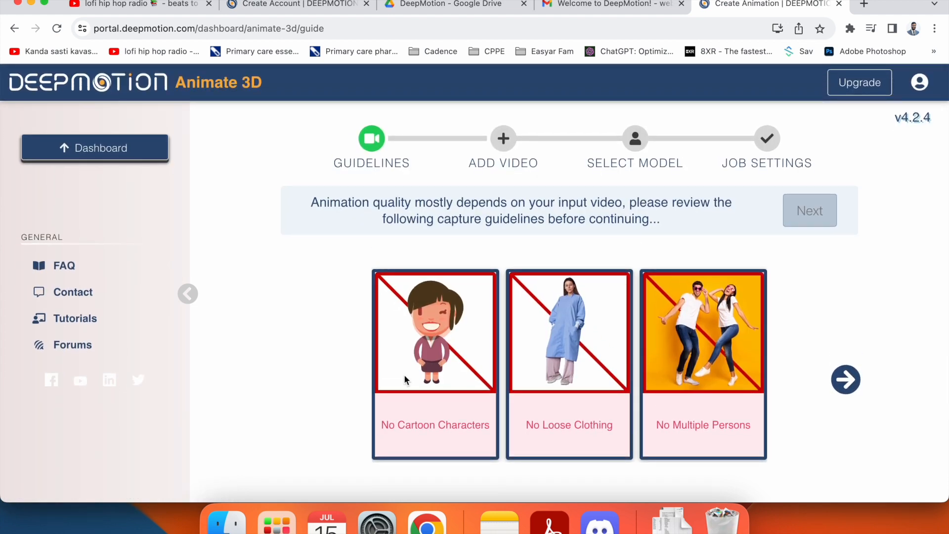
pyautogui.scroll(-1, 661, 395)
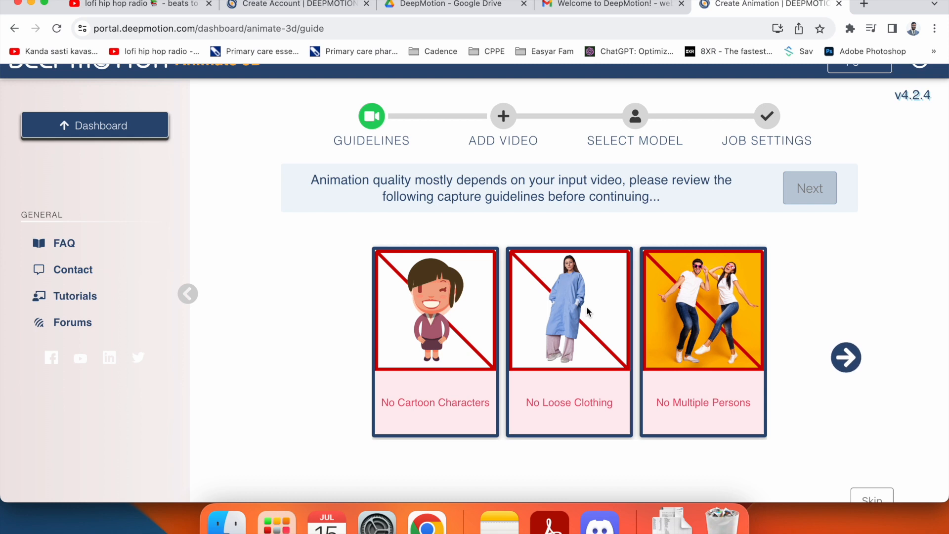
# - Step through the capture guideline cards to the final one
pyautogui.click(845, 364)
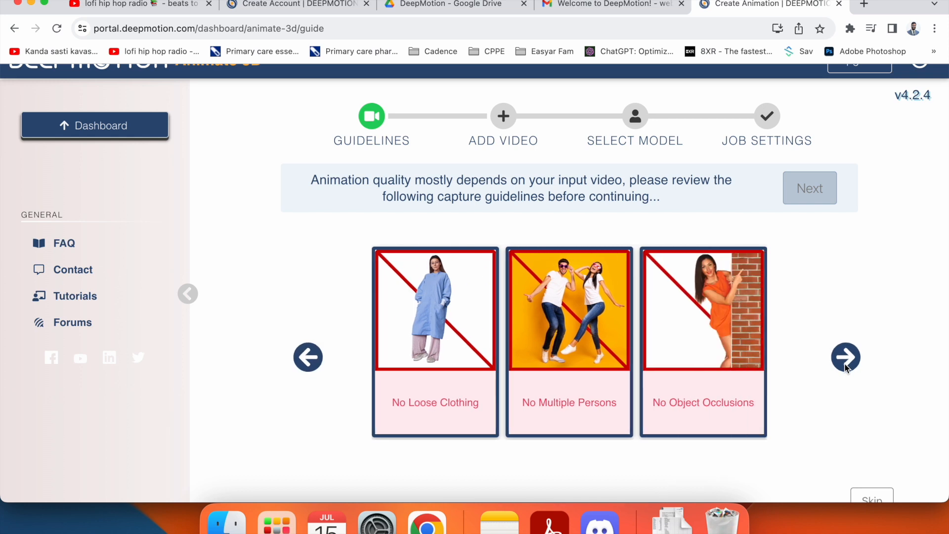
pyautogui.click(844, 365)
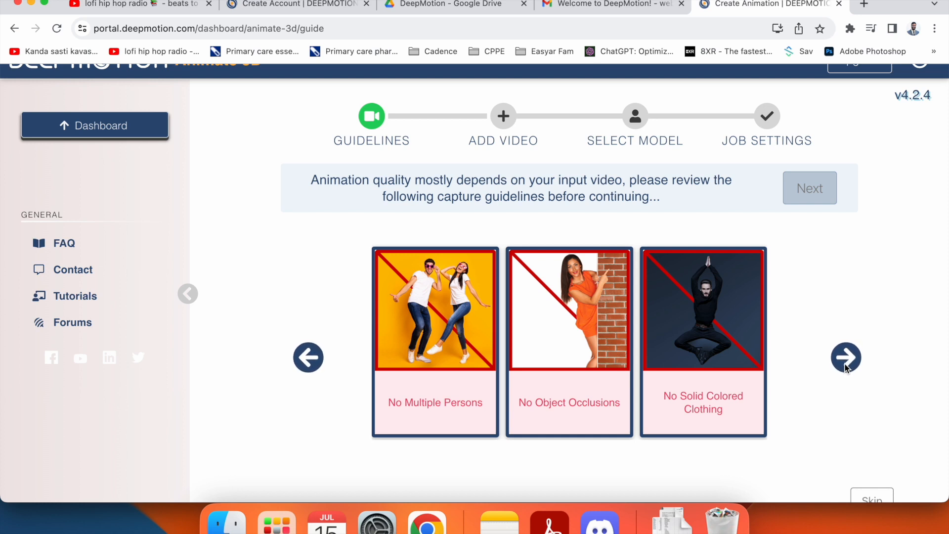
pyautogui.click(846, 358)
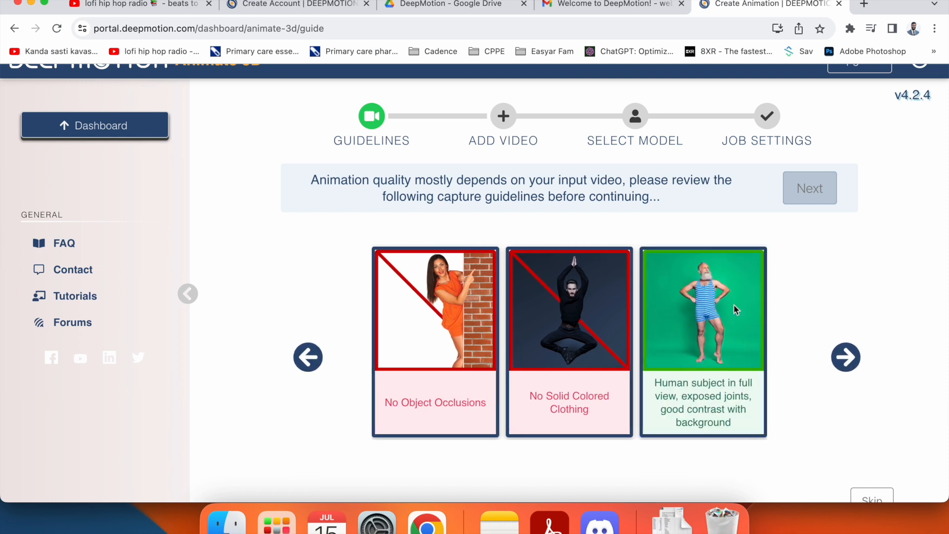
pyautogui.scroll(-1, 848, 385)
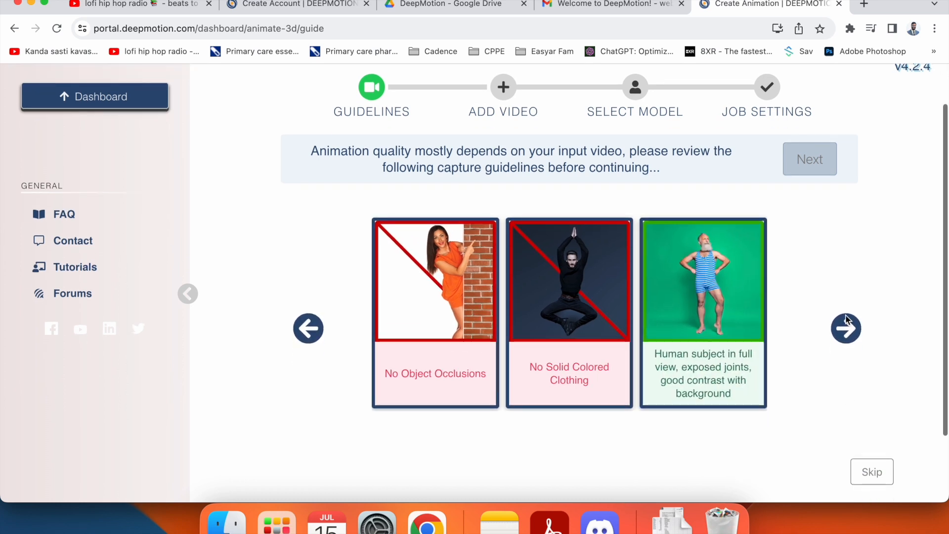
pyautogui.click(846, 328)
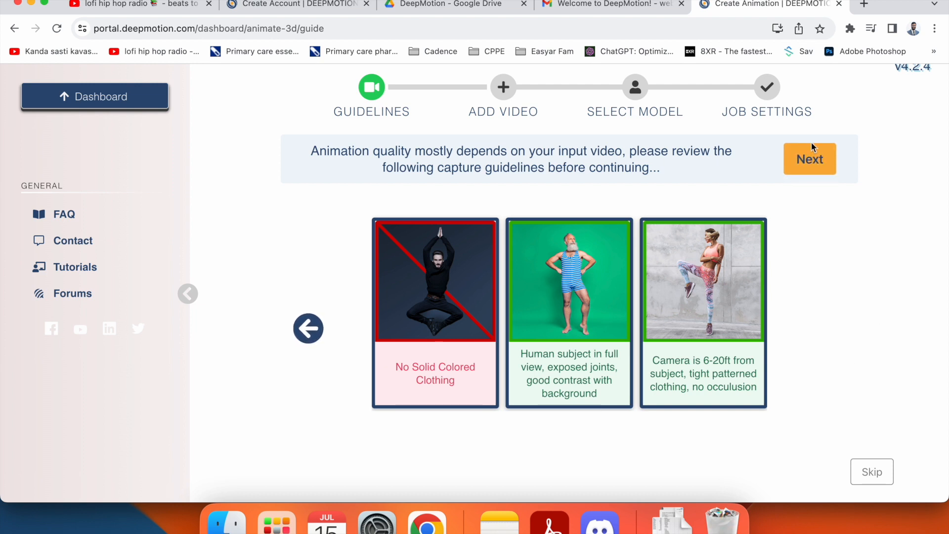
# - Upload ArunCPR.mp4 from Downloads and open trimming for the over-20-second video
pyautogui.click(812, 158)
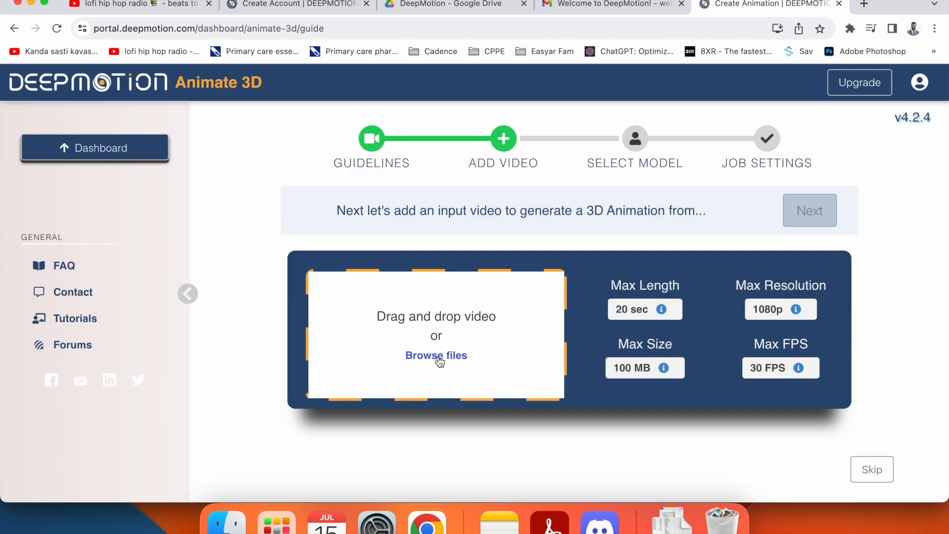
pyautogui.click(402, 281)
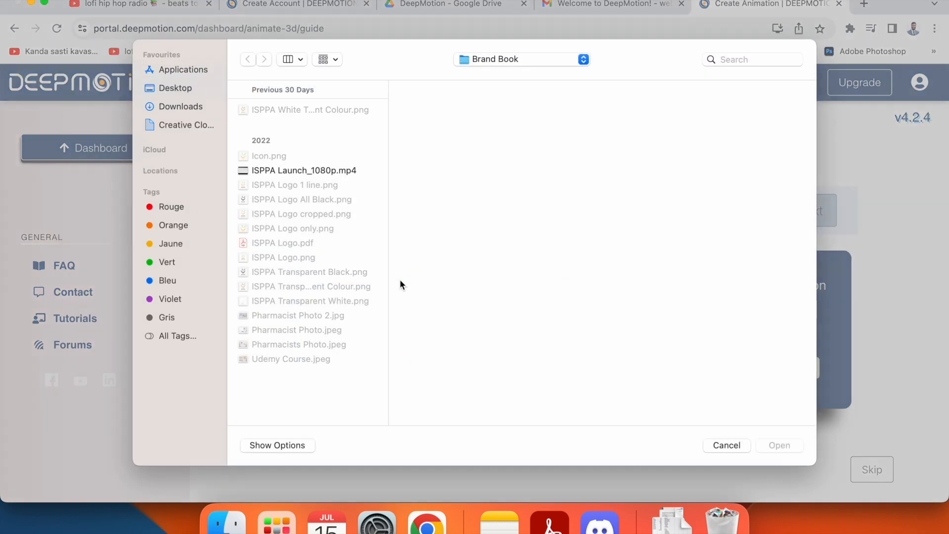
pyautogui.click(172, 108)
pyautogui.click(274, 111)
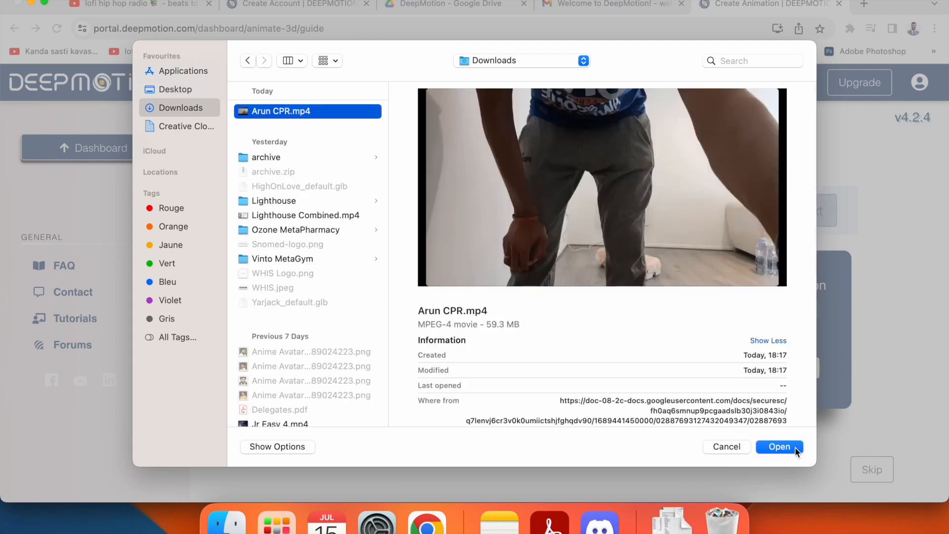
pyautogui.click(794, 447)
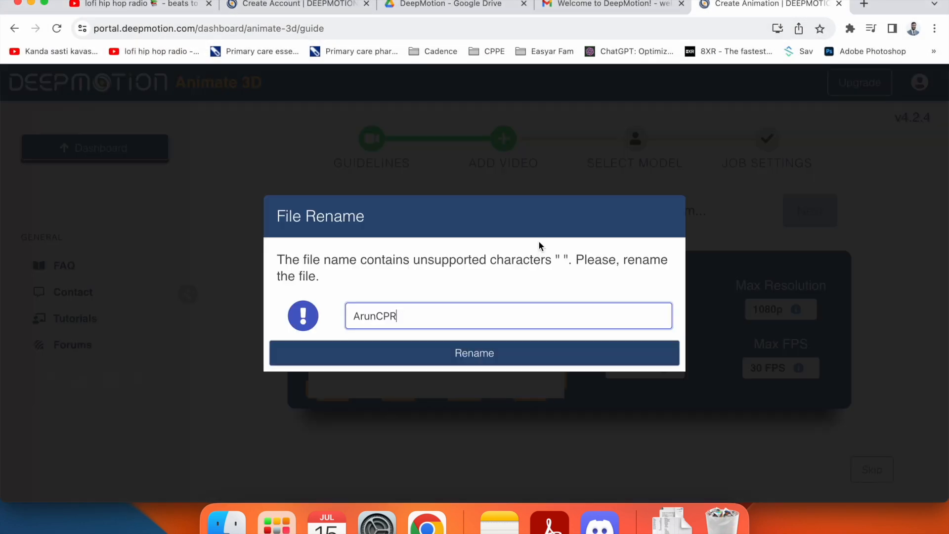
pyautogui.click(455, 354)
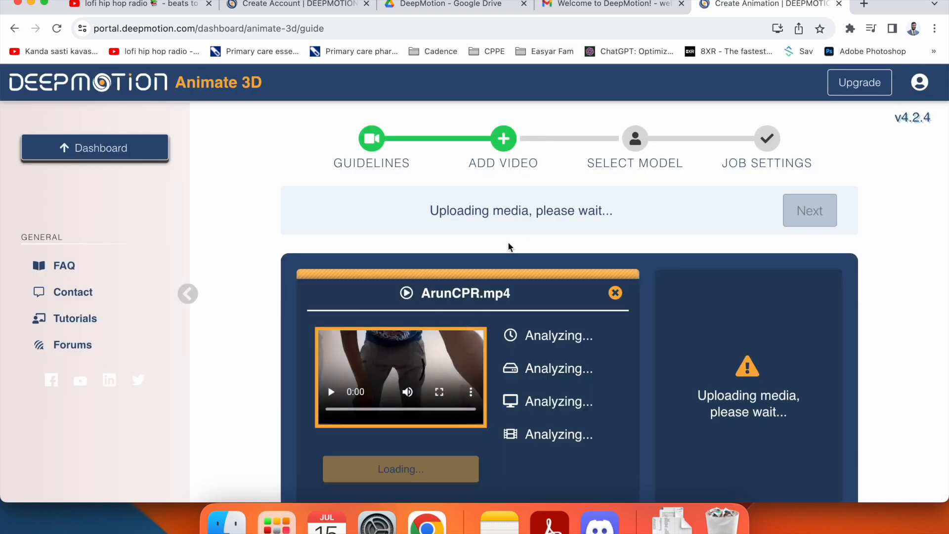
pyautogui.scroll(-4, 524, 225)
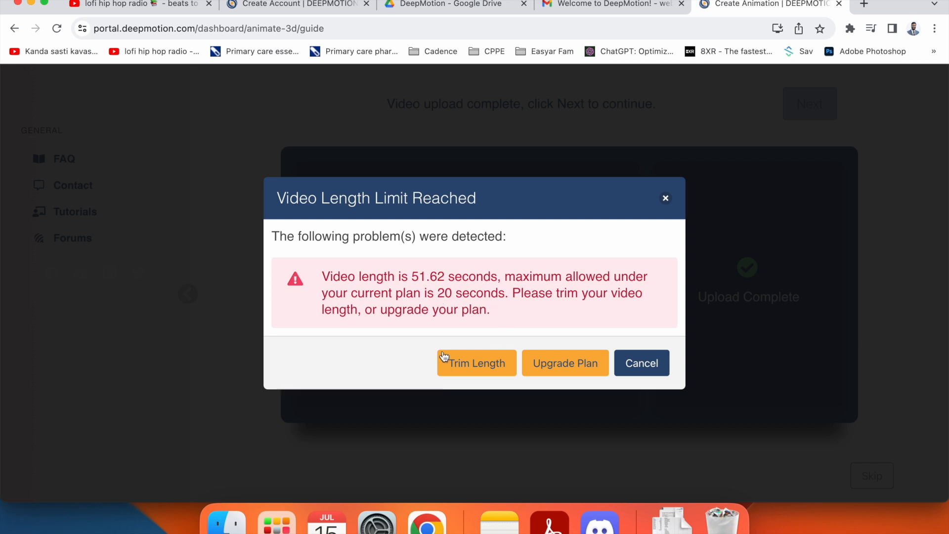
pyautogui.click(457, 366)
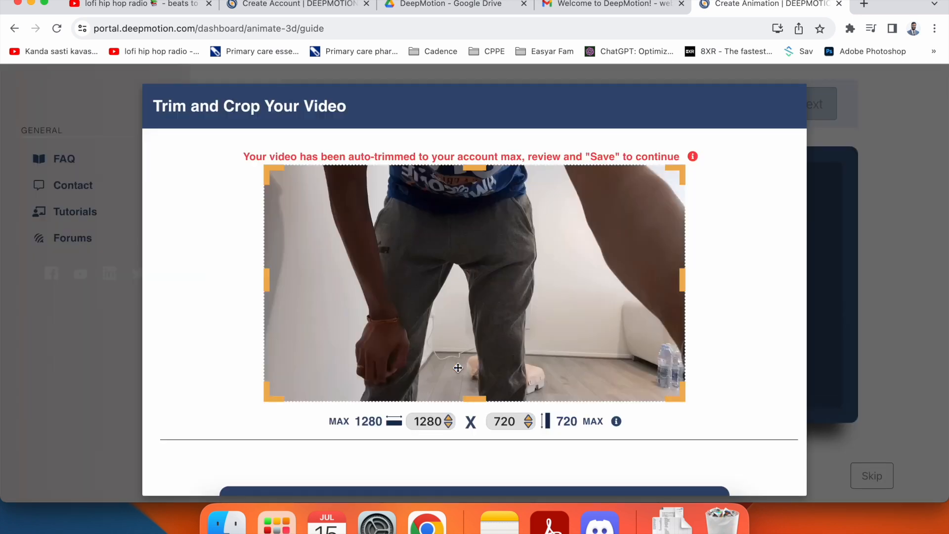
# - Trim ArunCPR.mp4 to start near 00:21 (19.80 sec), save it and play the preview
pyautogui.scroll(-3, 458, 367)
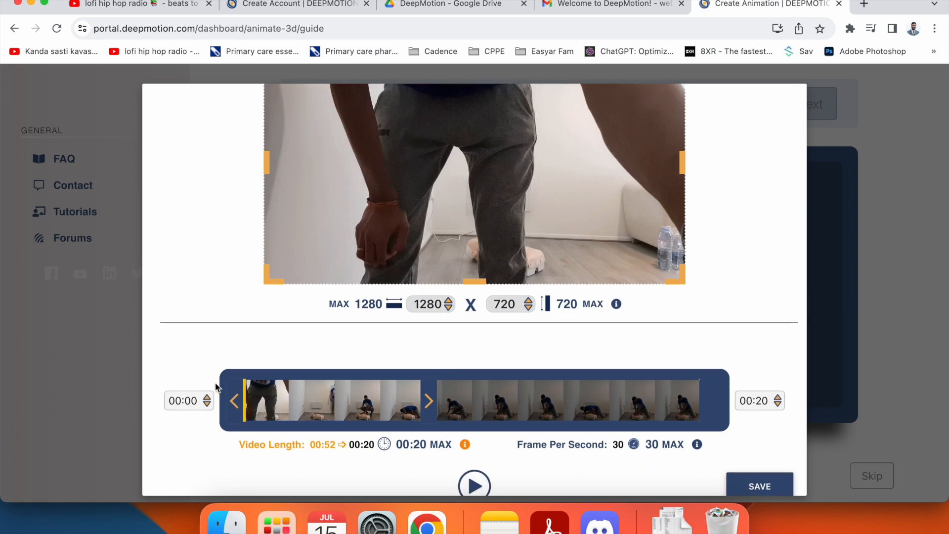
pyautogui.moveTo(236, 403); pyautogui.dragTo(309, 403)
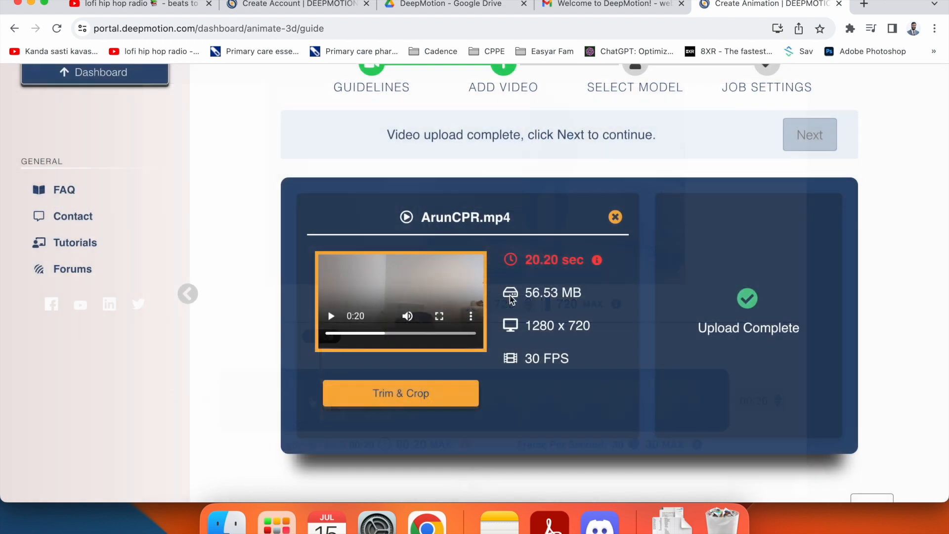
pyautogui.click(424, 393)
pyautogui.scroll(-3, 449, 410)
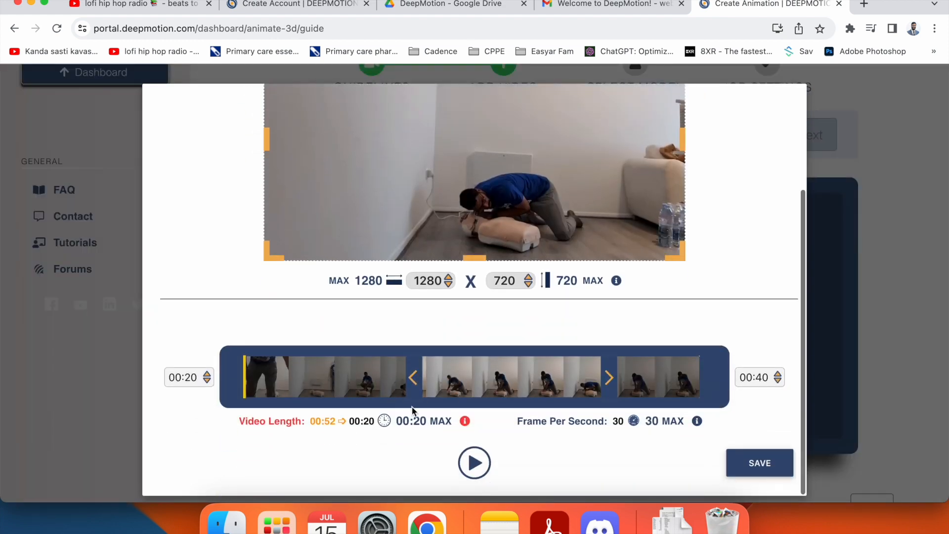
pyautogui.moveTo(416, 383); pyautogui.dragTo(421, 383)
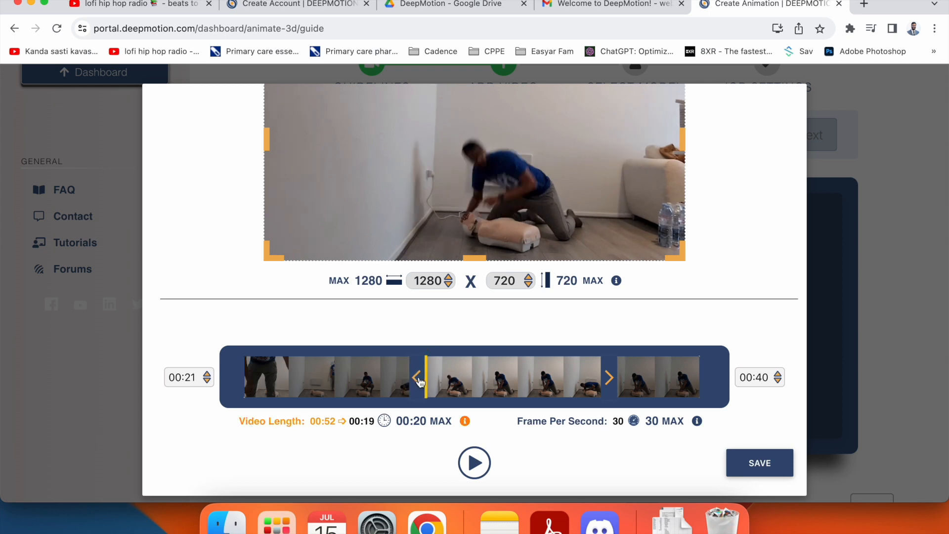
pyautogui.click(752, 473)
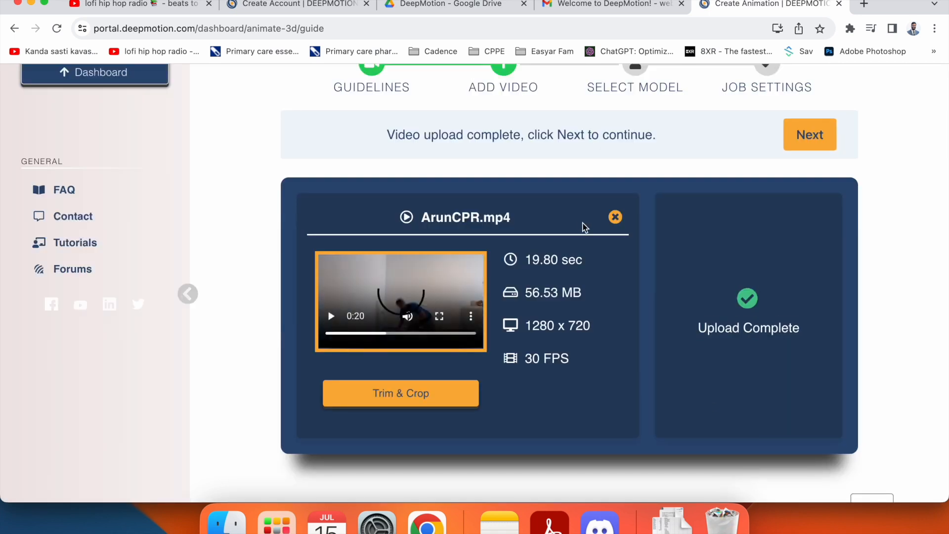
pyautogui.click(331, 315)
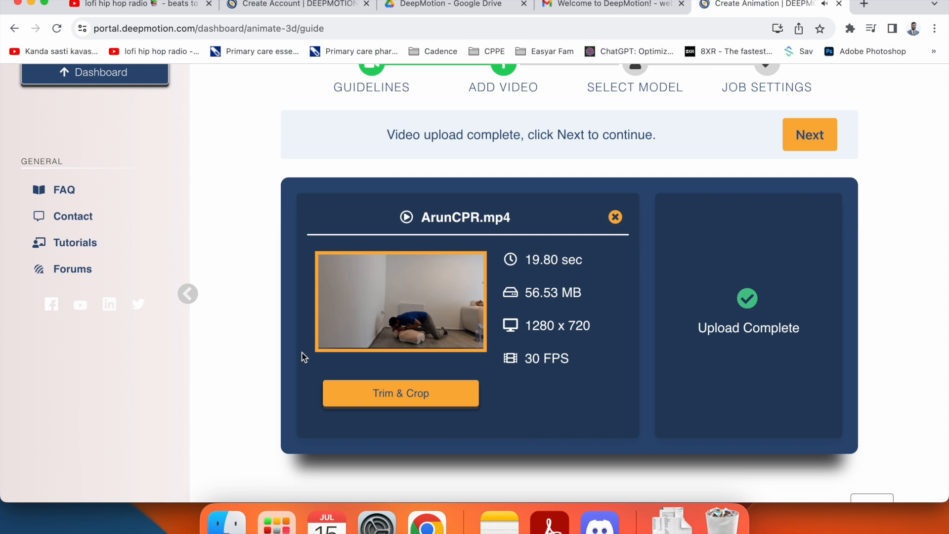
pyautogui.moveTo(334, 317)
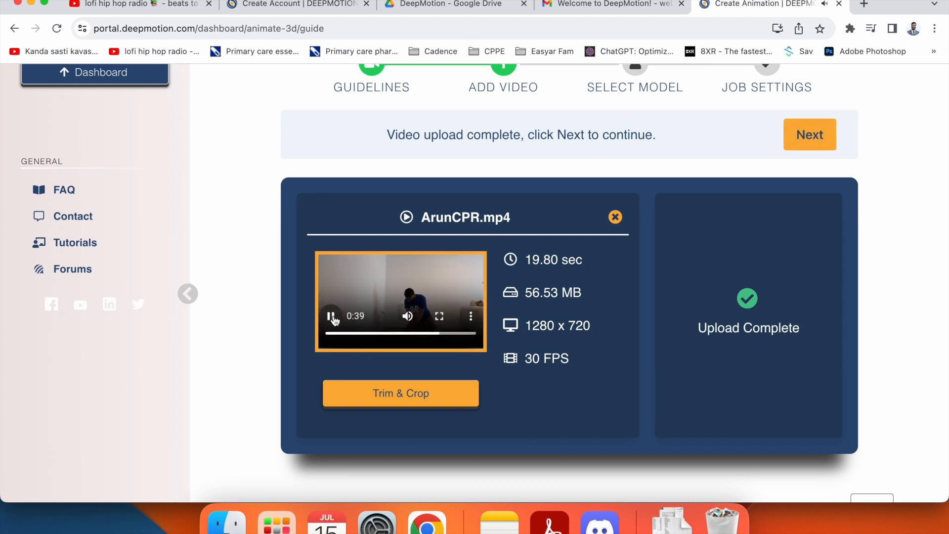
# - Try the Roblox R15 rig, then settle on Default Characters as the retarget rig
pyautogui.click(810, 138)
pyautogui.scroll(-3, 614, 218)
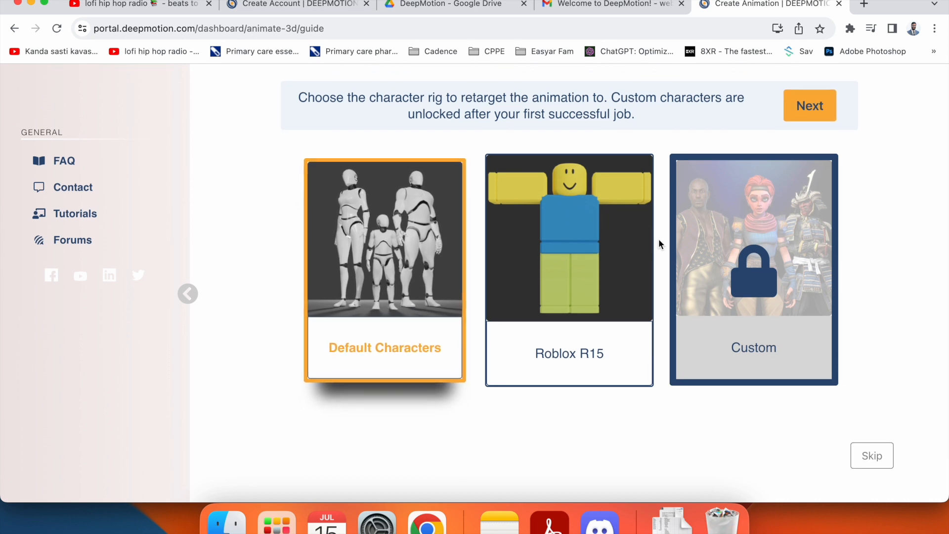
pyautogui.click(580, 242)
pyautogui.scroll(1, 536, 246)
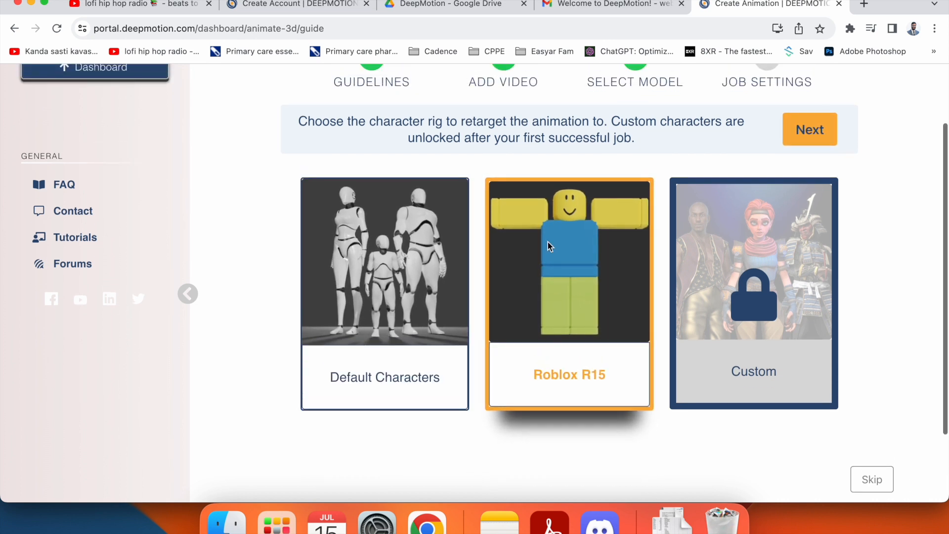
pyautogui.moveTo(757, 354)
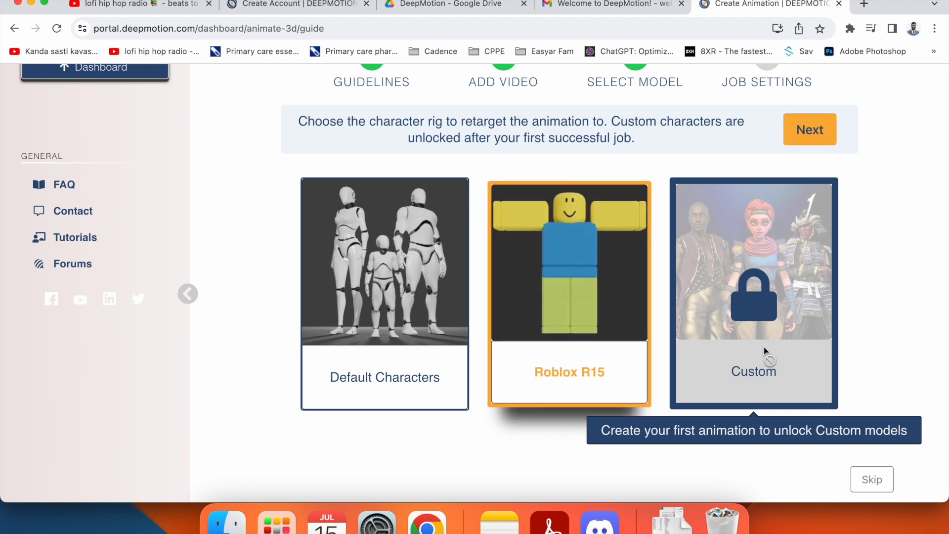
pyautogui.click(416, 275)
pyautogui.moveTo(803, 210)
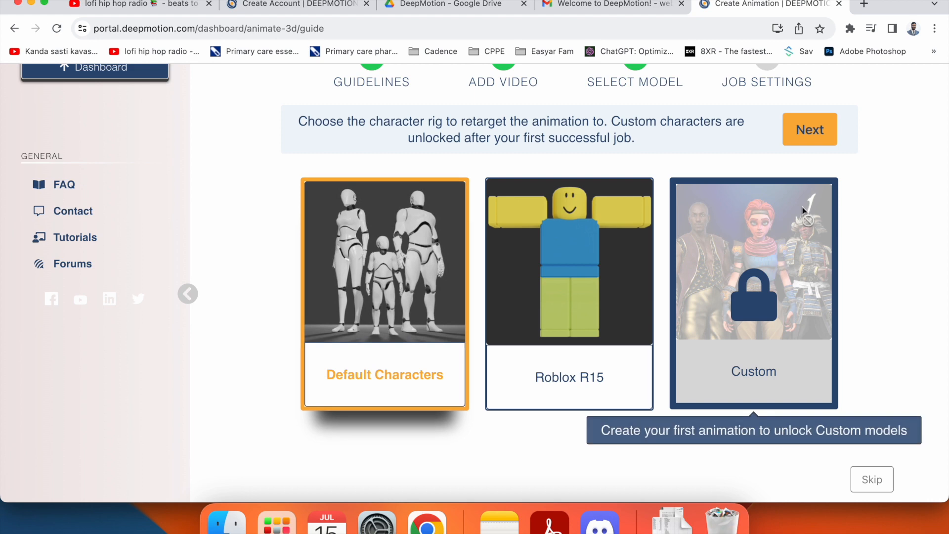
pyautogui.click(805, 130)
# - Turn on Hand Tracking (Beta), and switch Face Tracking on then back off
pyautogui.scroll(-3, 648, 236)
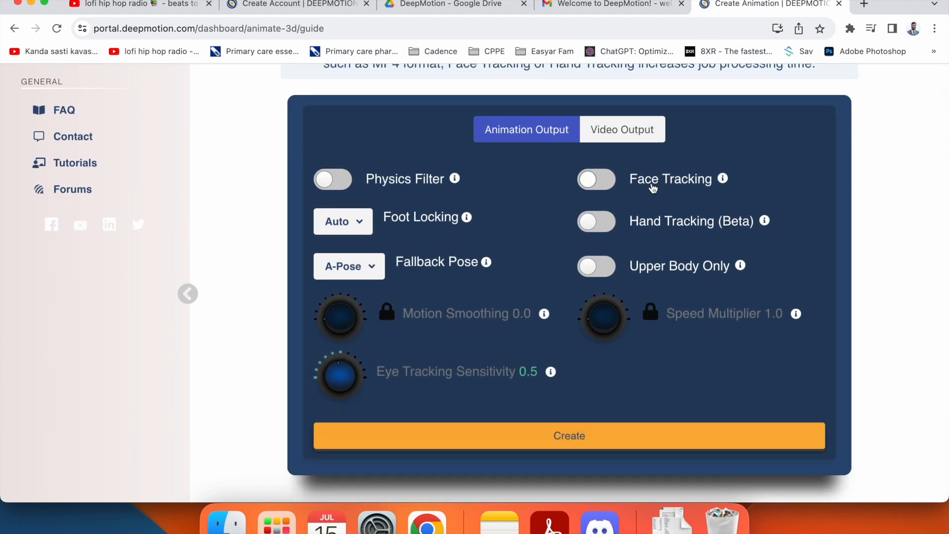
pyautogui.moveTo(723, 181)
pyautogui.moveTo(766, 225)
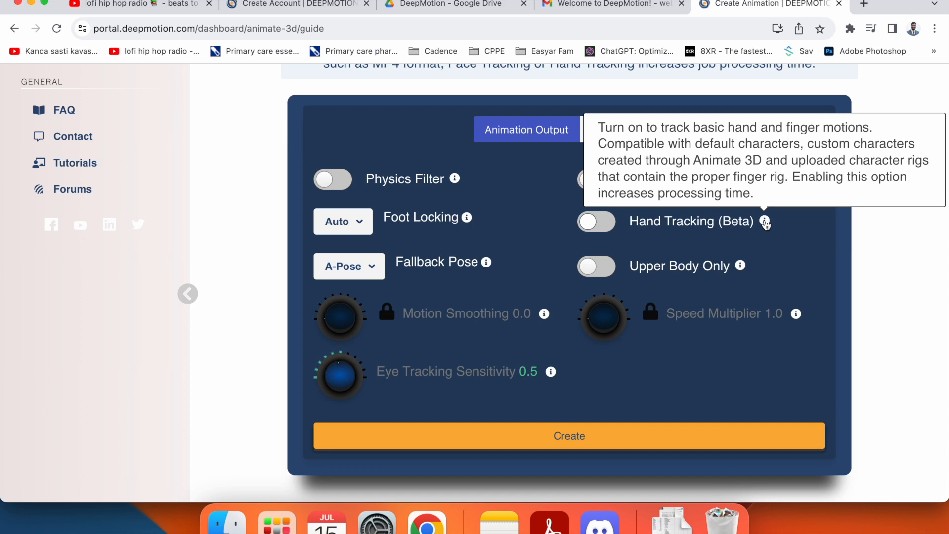
pyautogui.click(597, 222)
pyautogui.moveTo(741, 267)
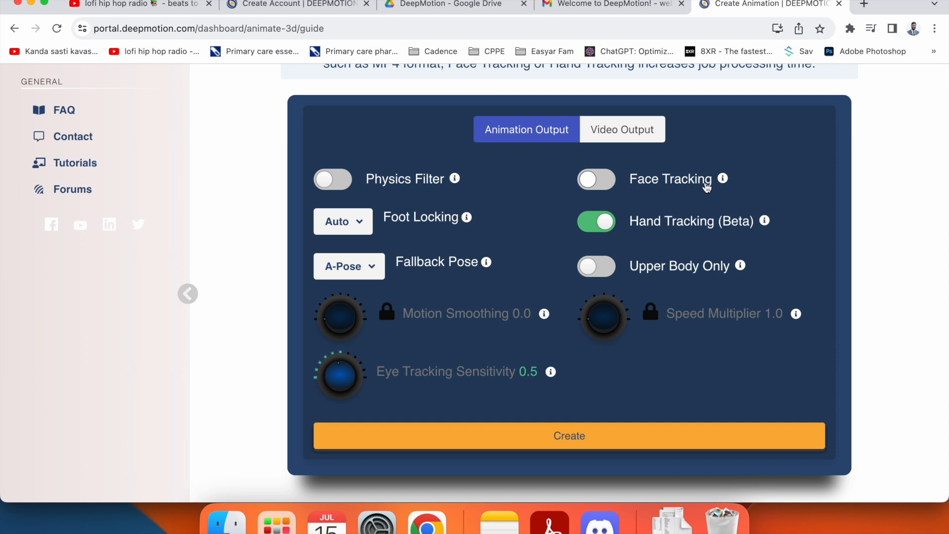
pyautogui.click(603, 179)
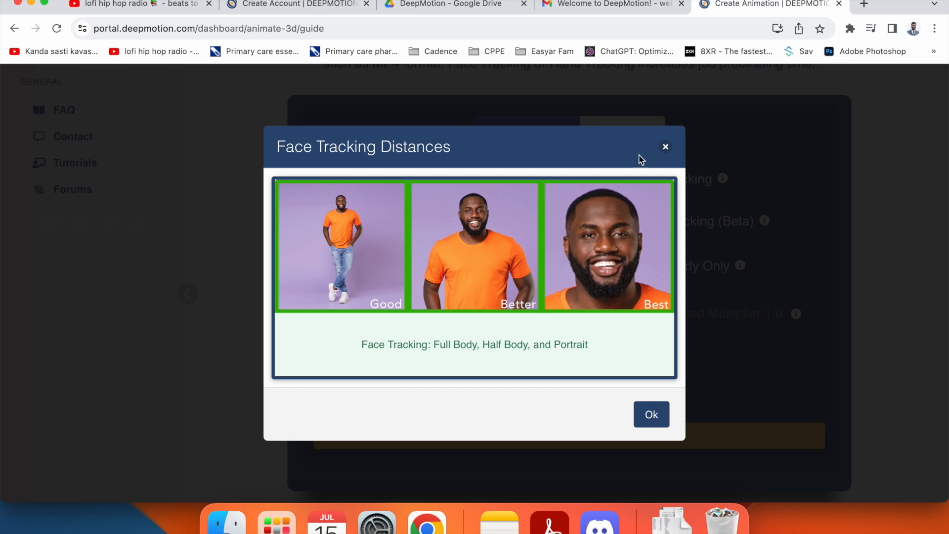
pyautogui.click(664, 148)
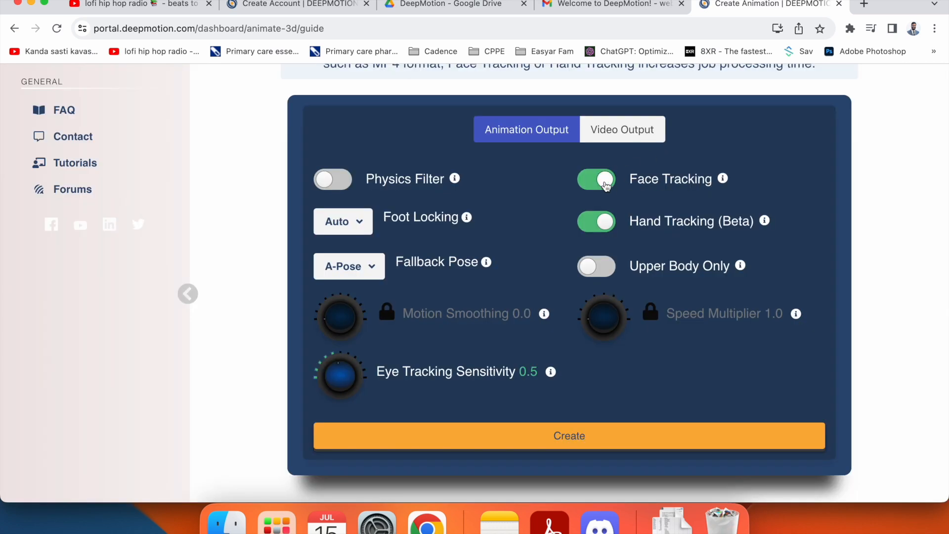
pyautogui.click(605, 183)
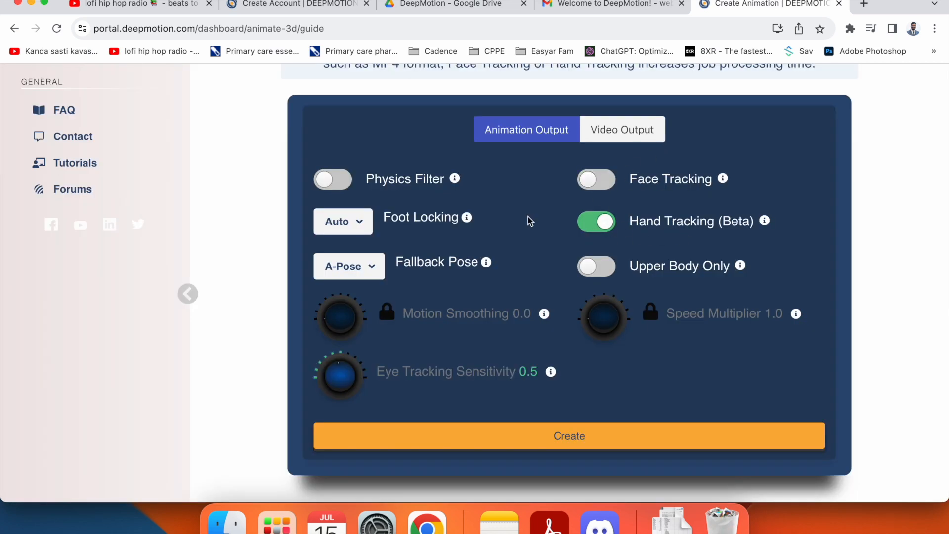
# - Enable the Physics Filter in Animation Output
pyautogui.moveTo(467, 222)
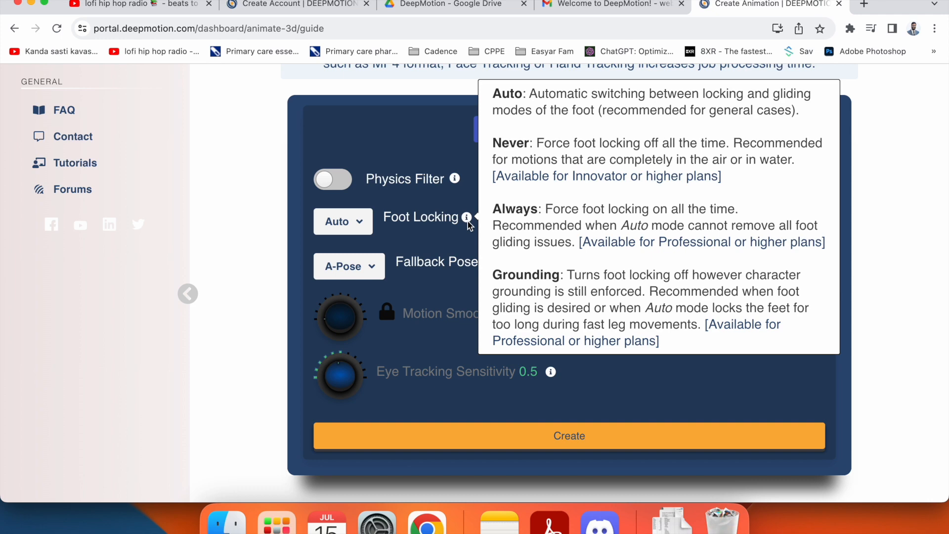
pyautogui.moveTo(486, 264)
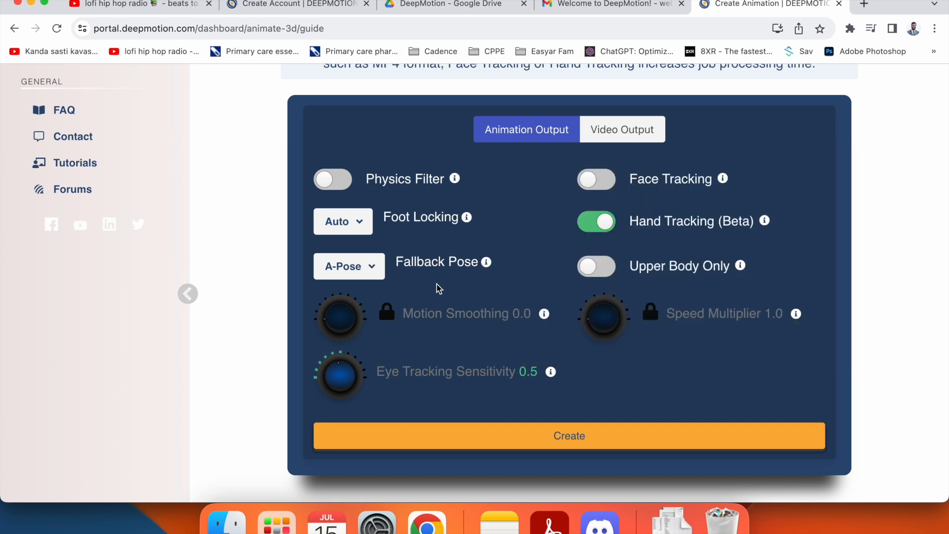
pyautogui.moveTo(454, 180)
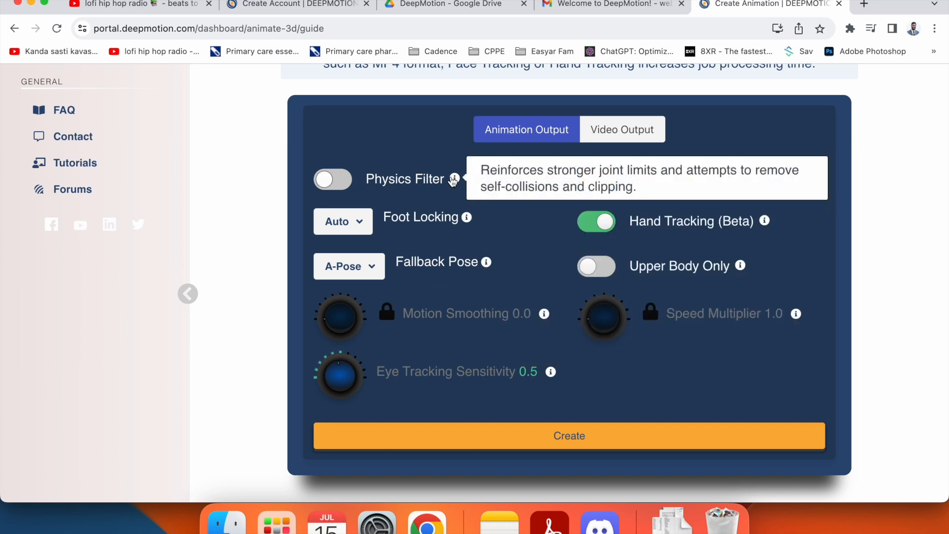
pyautogui.click(321, 184)
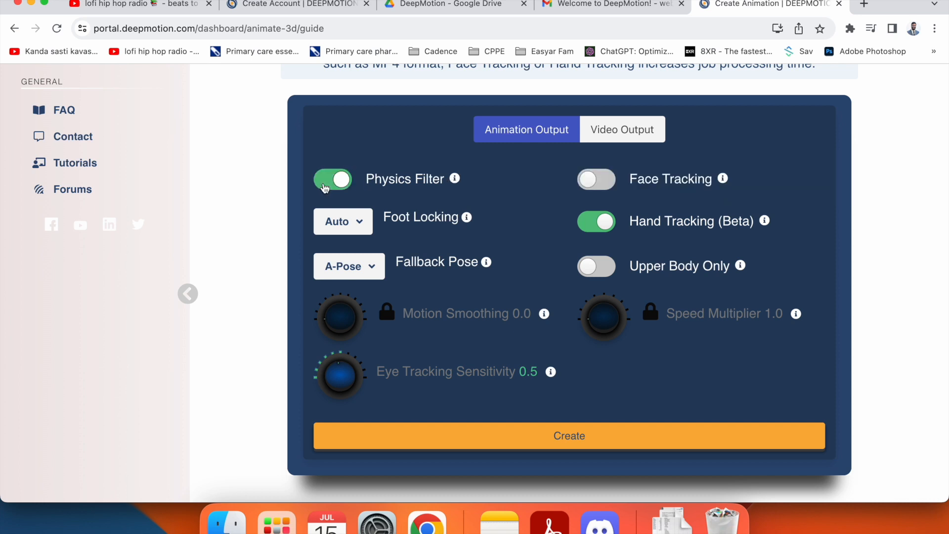
pyautogui.scroll(-3, 542, 319)
pyautogui.scroll(2, 536, 317)
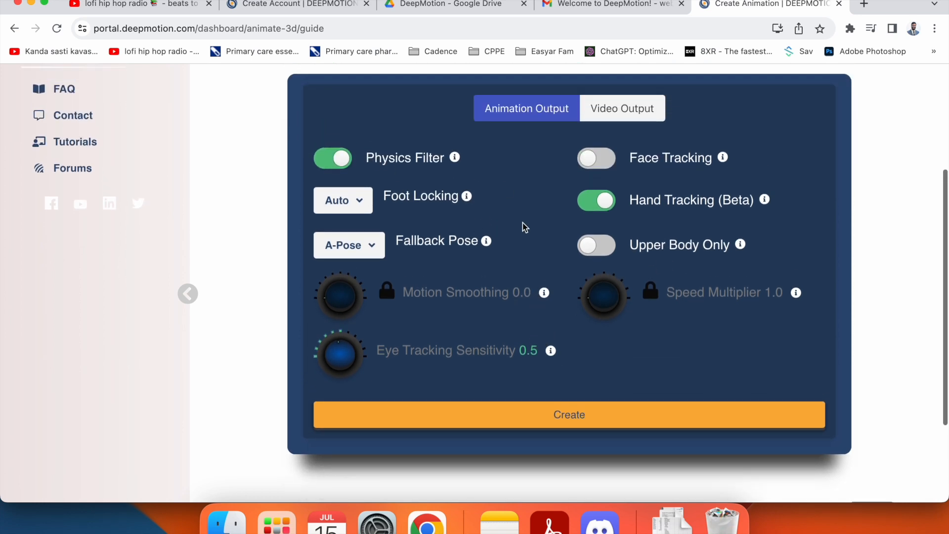
# - Check the Video Output options, leaving MP4 off, and return to Animation Output
pyautogui.click(652, 107)
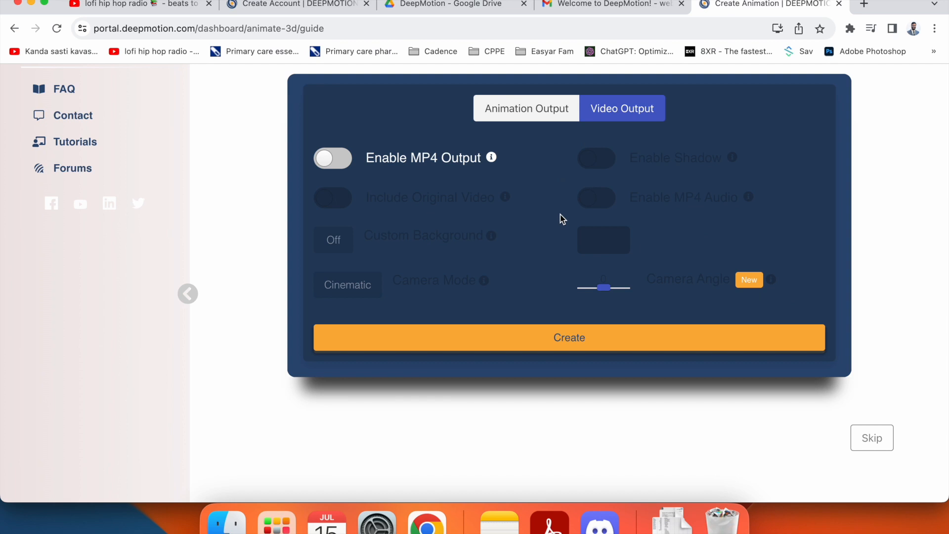
pyautogui.moveTo(492, 158)
pyautogui.click(511, 118)
pyautogui.click(620, 107)
pyautogui.click(512, 116)
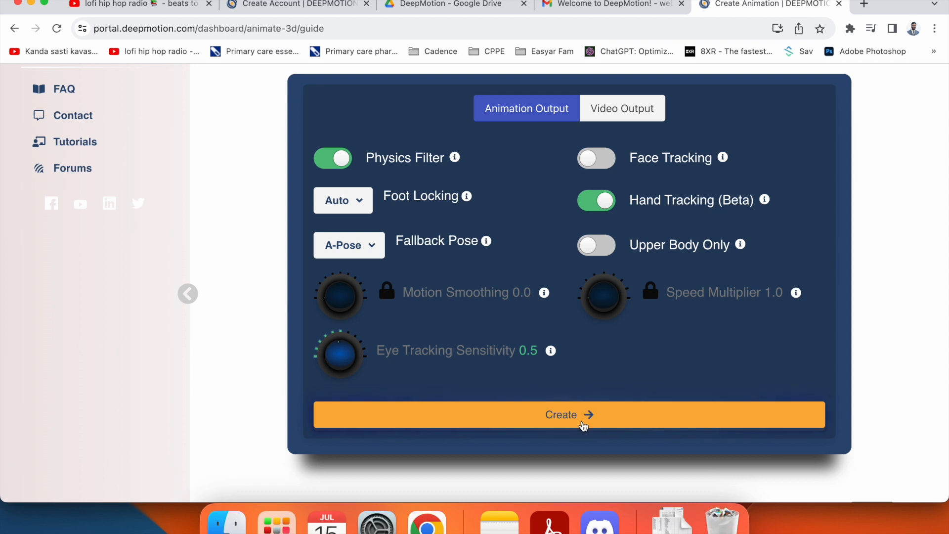
# - Submit the settings and start the ArunCPR job, using 30 of 60 credits
pyautogui.click(592, 414)
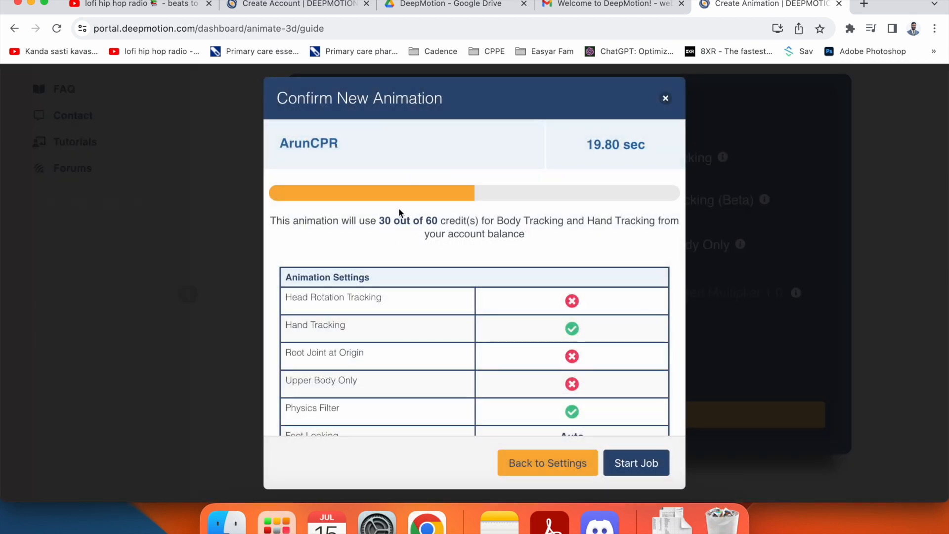
pyautogui.scroll(-4, 479, 321)
pyautogui.scroll(-8, 572, 268)
pyautogui.scroll(-8, 572, 269)
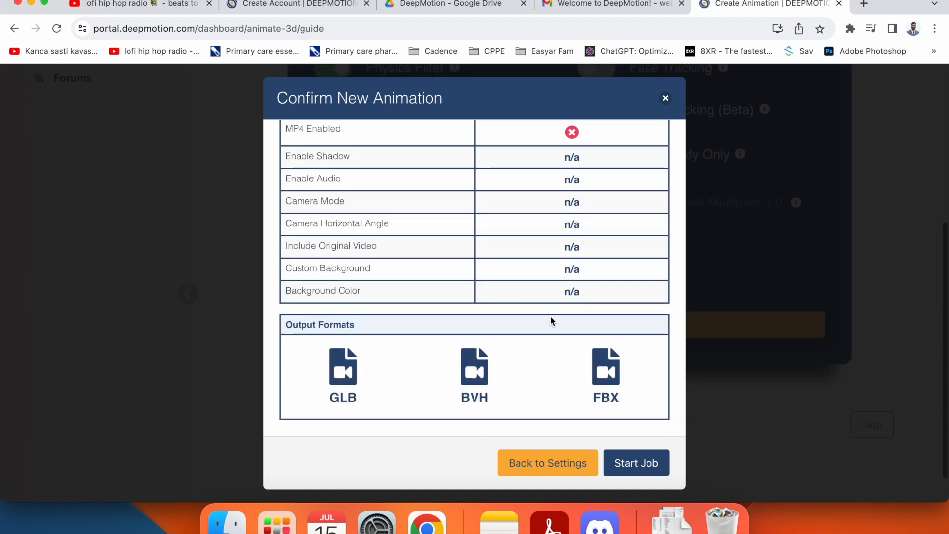
pyautogui.scroll(20, 550, 316)
pyautogui.scroll(-1, 552, 324)
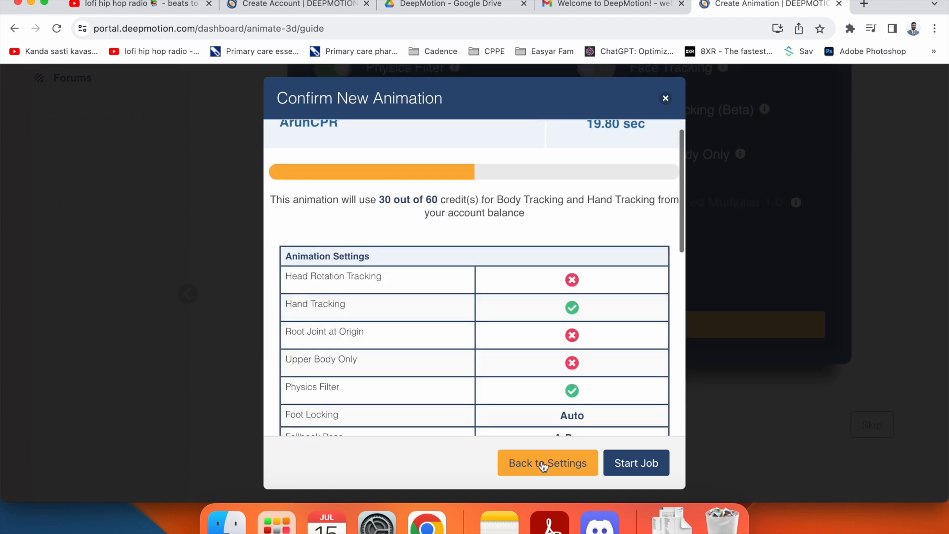
pyautogui.click(636, 463)
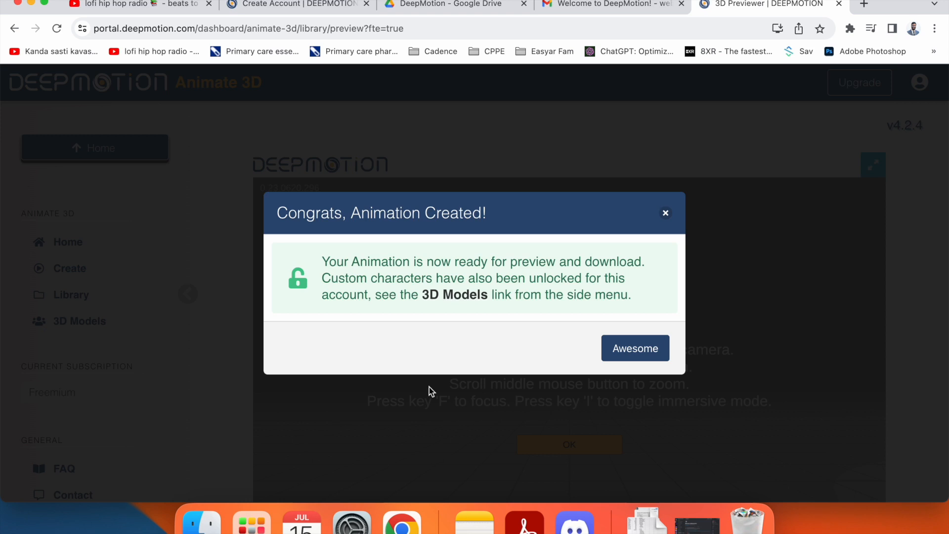
# - Dismiss the animation-ready notice and viewer help overlay to watch the finished preview
pyautogui.click(626, 353)
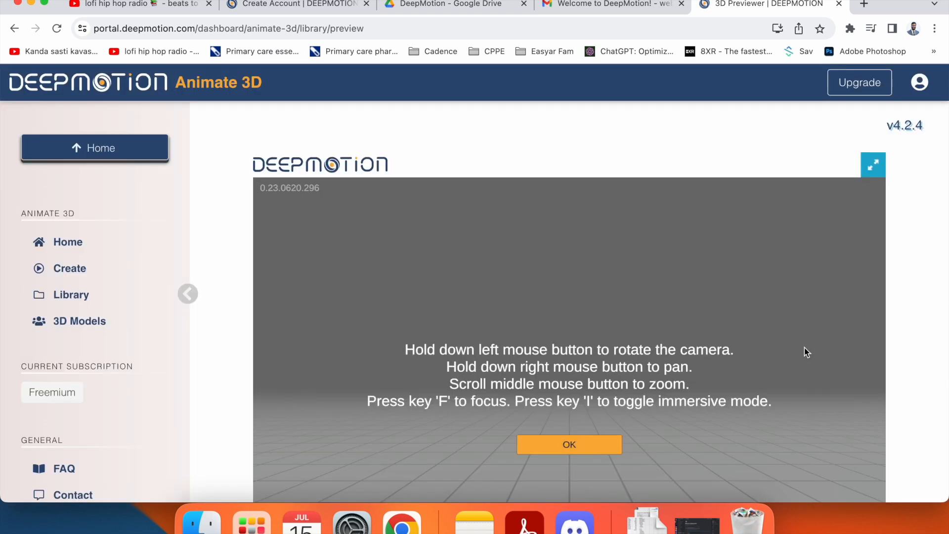
pyautogui.scroll(-3, 915, 305)
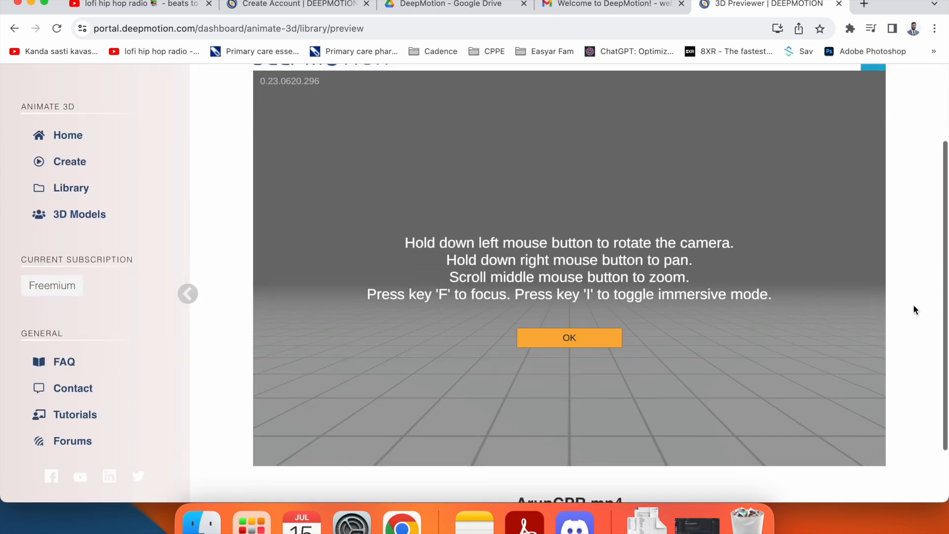
pyautogui.click(584, 357)
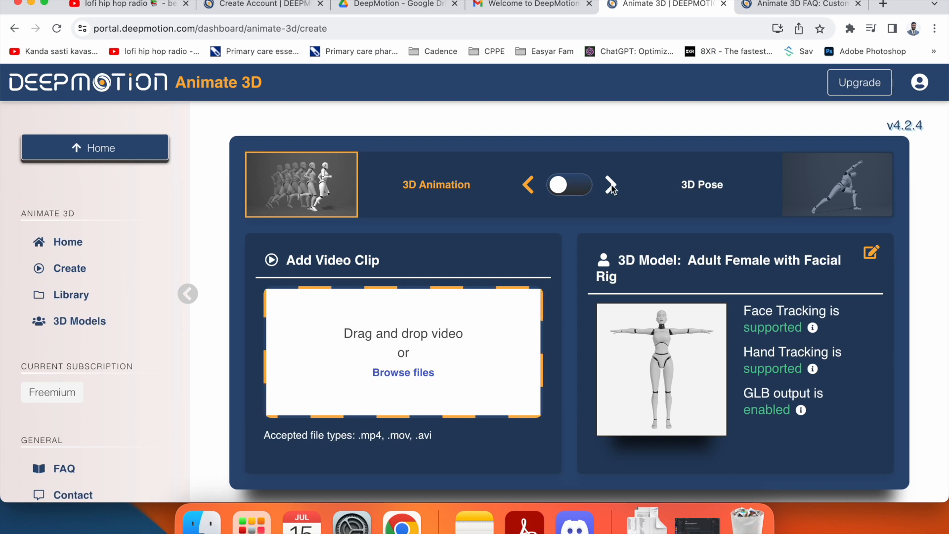
# - Switch the job type to 3D Pose, then back to 3D animation
pyautogui.click(566, 192)
pyautogui.click(566, 192)
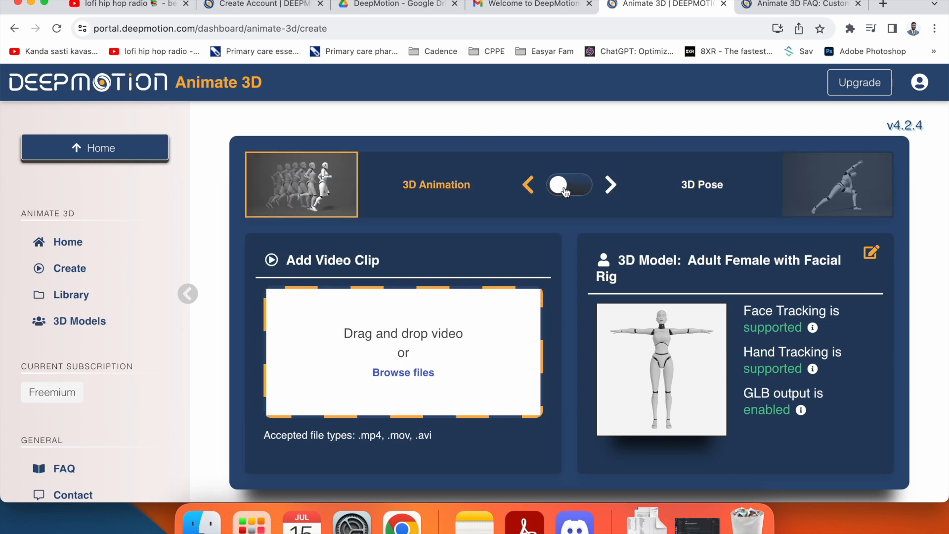
pyautogui.click(566, 192)
pyautogui.click(577, 189)
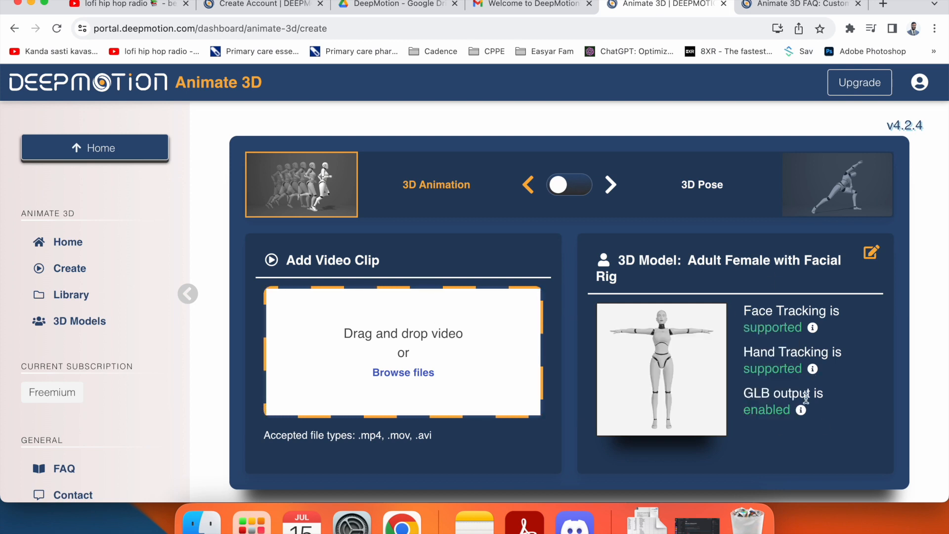
pyautogui.moveTo(800, 412)
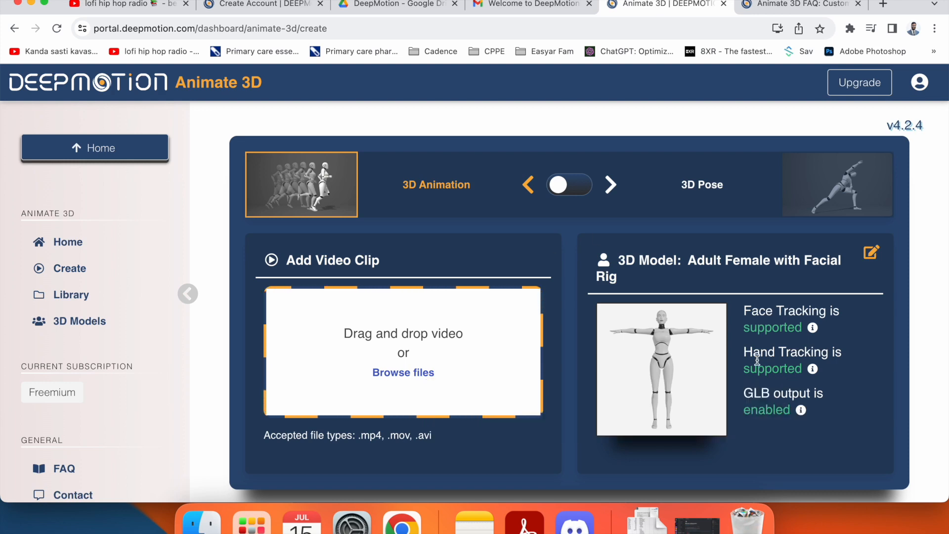
# - Pick the Arun card from Account Characters as the 3D model
pyautogui.click(871, 253)
pyautogui.scroll(-5, 562, 235)
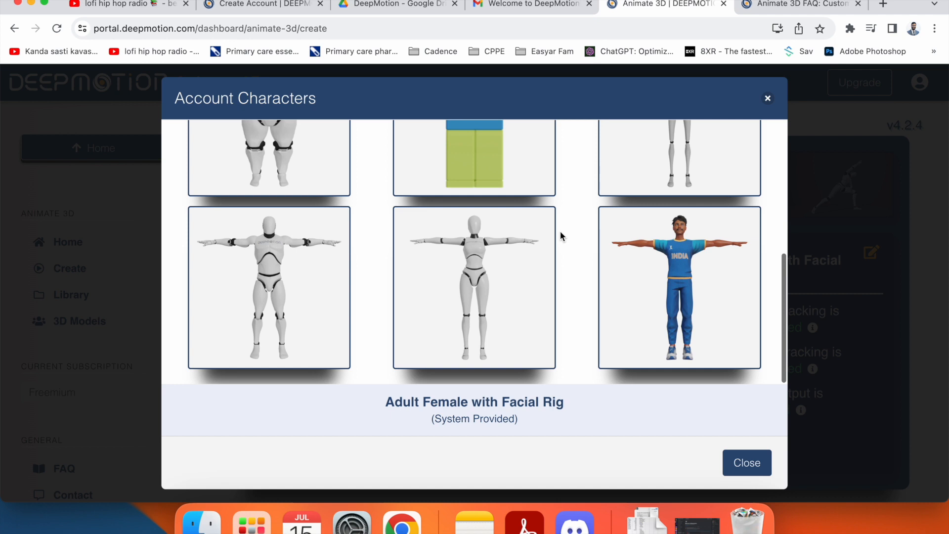
pyautogui.scroll(1, 677, 275)
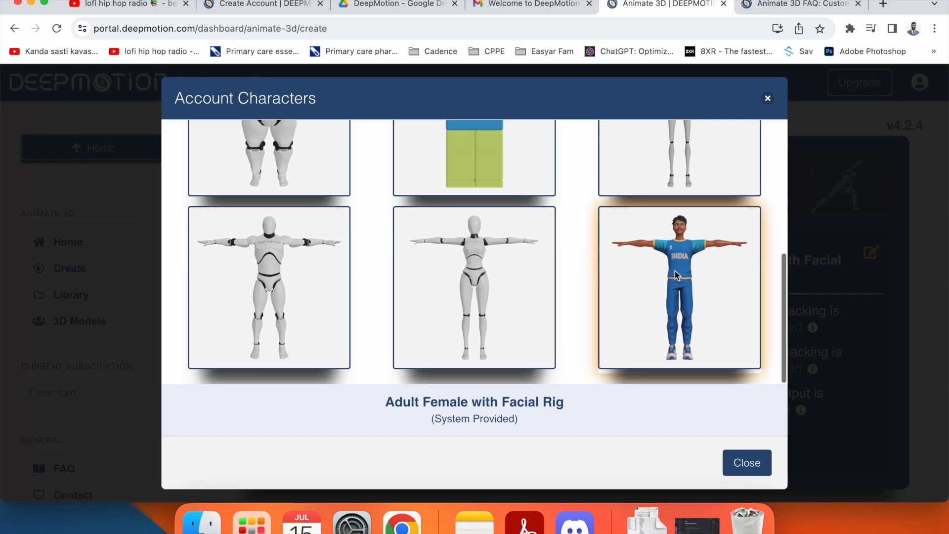
pyautogui.scroll(3, 568, 217)
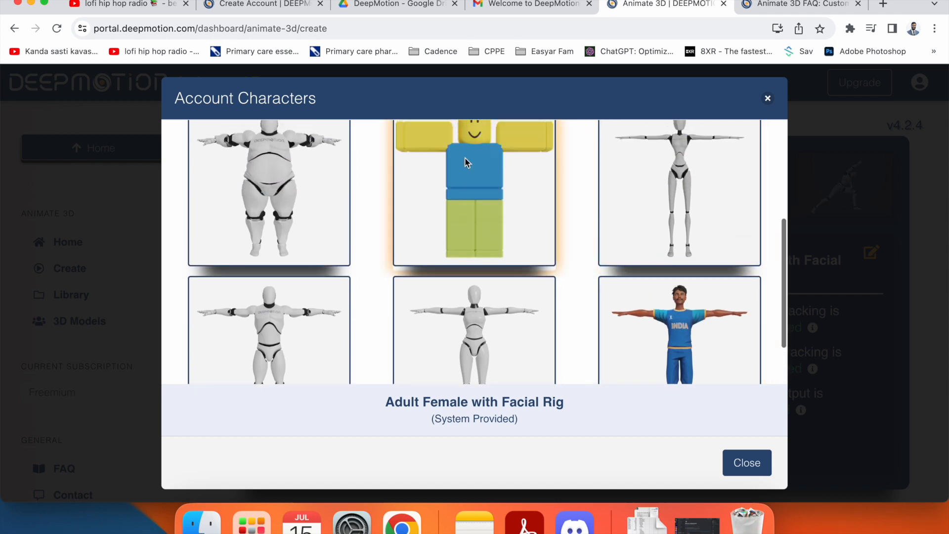
pyautogui.click(651, 322)
pyautogui.click(764, 467)
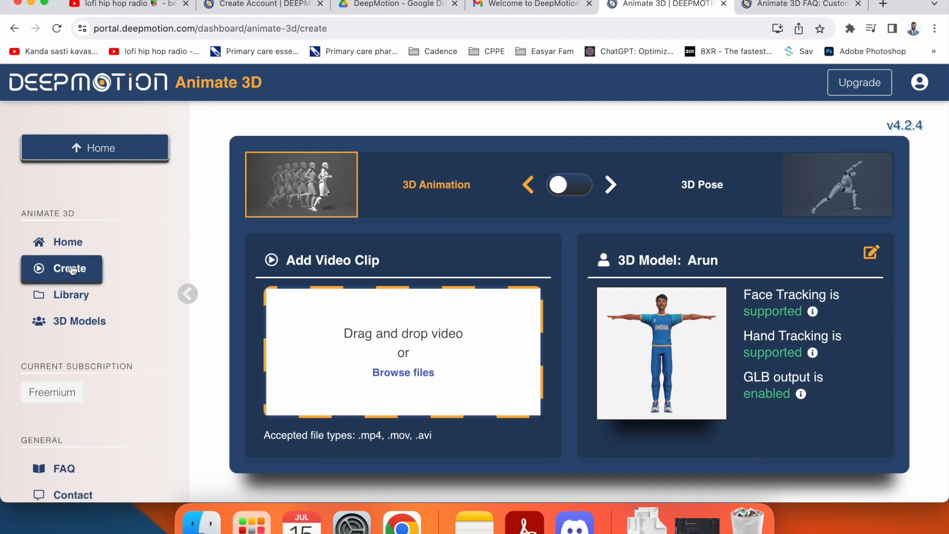
pyautogui.click(82, 322)
pyautogui.scroll(-8, 366, 374)
pyautogui.scroll(8, 366, 374)
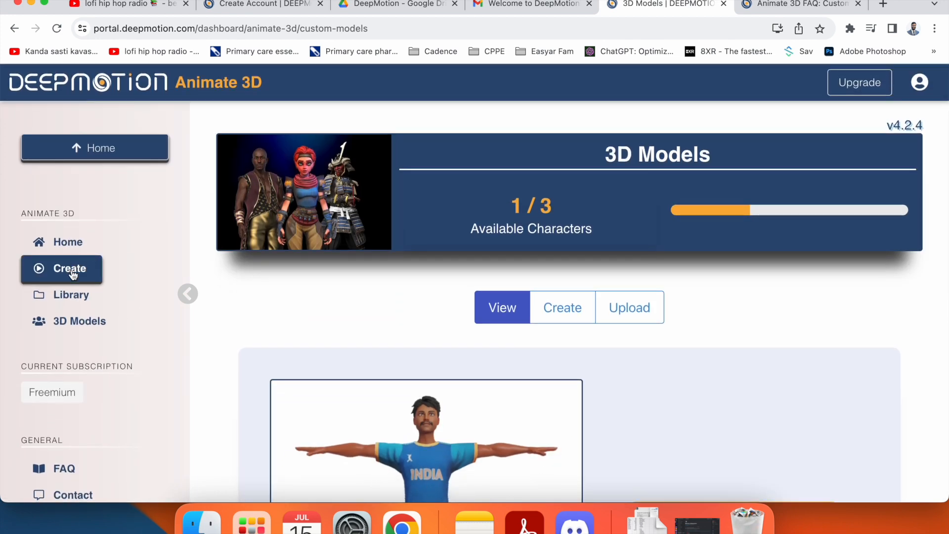
pyautogui.click(74, 268)
pyautogui.click(63, 294)
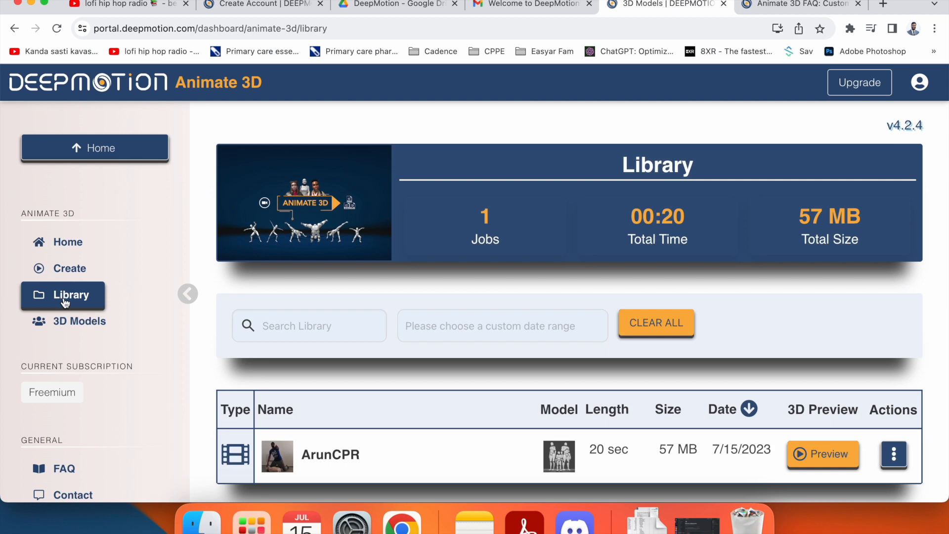
pyautogui.scroll(-5, 475, 304)
pyautogui.scroll(5, 465, 296)
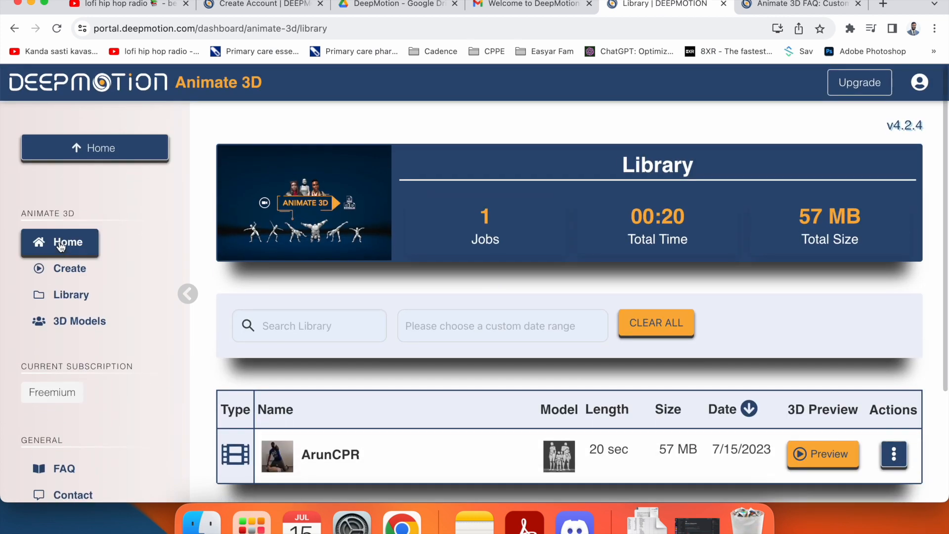
pyautogui.click(64, 243)
pyautogui.scroll(-5, 442, 339)
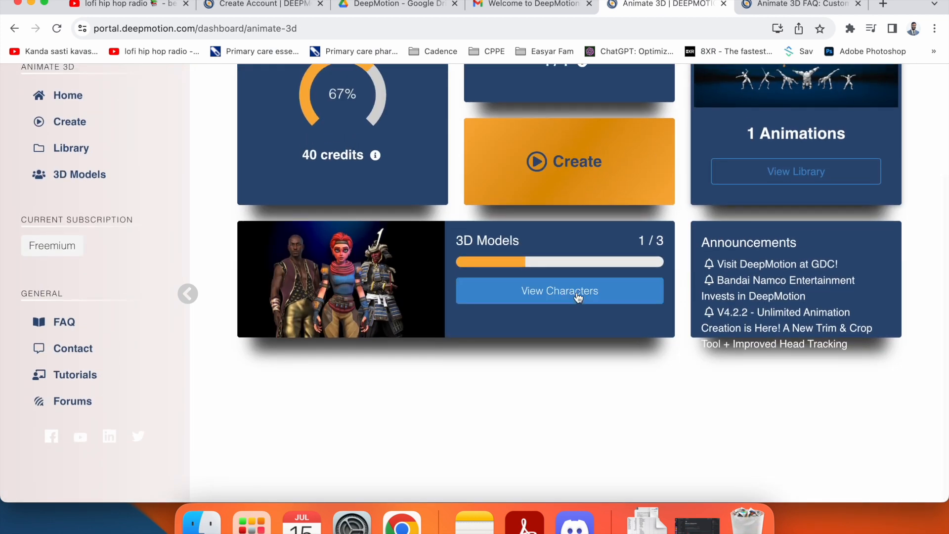
pyautogui.click(582, 289)
pyautogui.scroll(-8, 497, 339)
pyautogui.scroll(10, 496, 339)
pyautogui.click(557, 309)
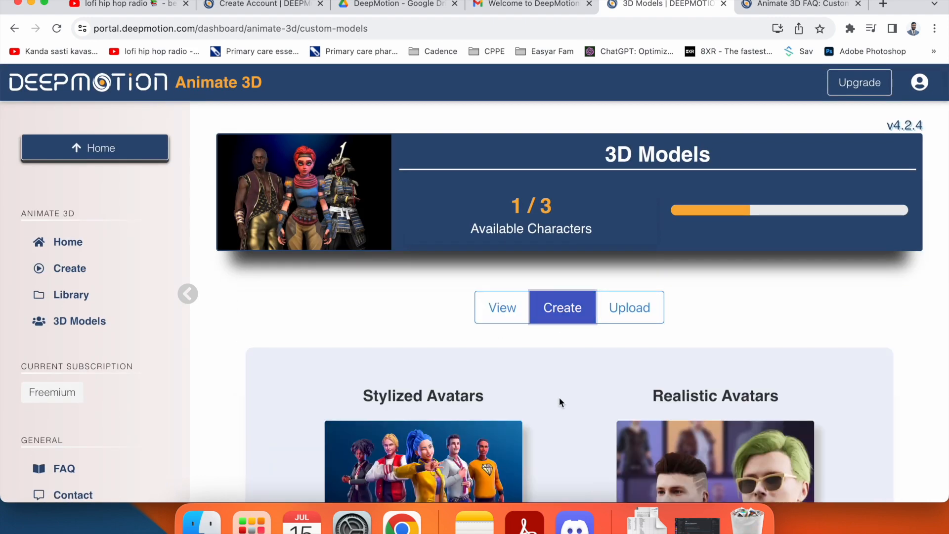
pyautogui.scroll(-4, 559, 396)
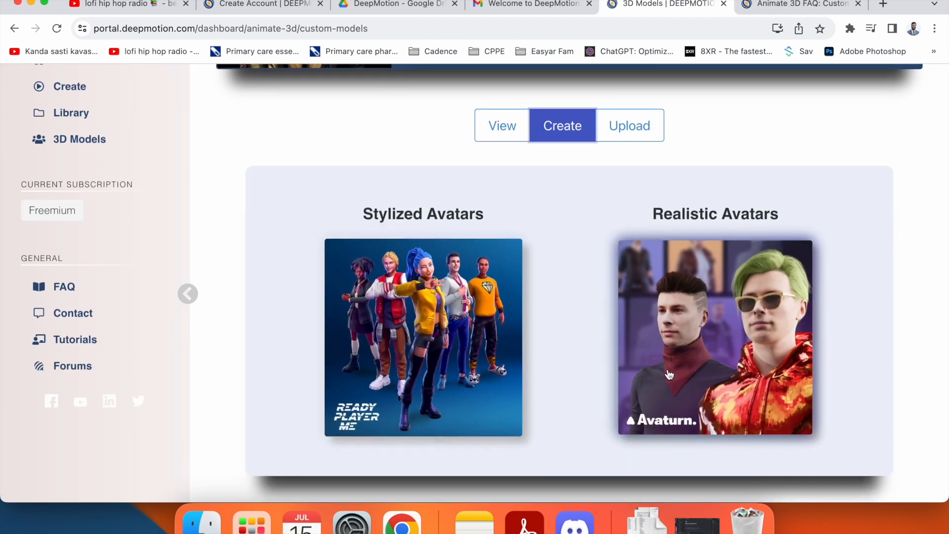
pyautogui.scroll(1, 440, 197)
pyautogui.scroll(4, 440, 198)
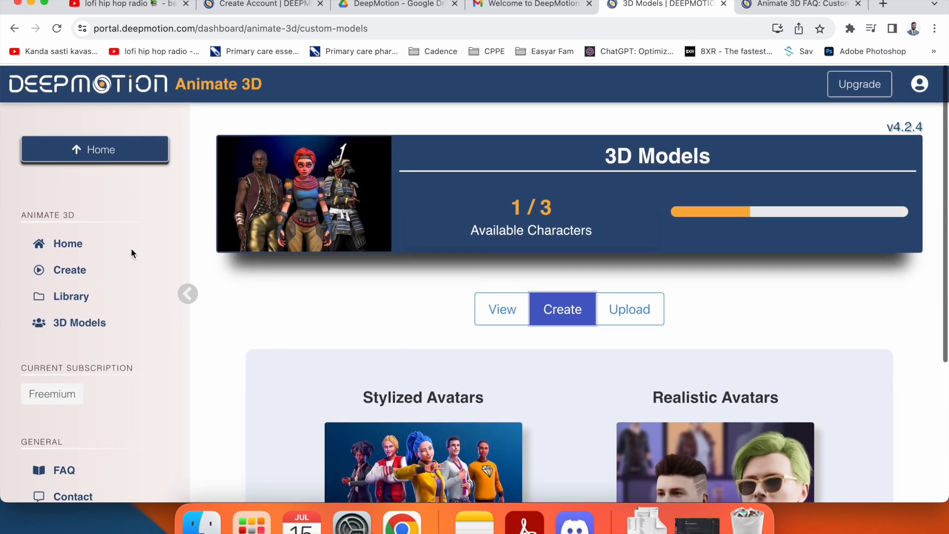
pyautogui.click(69, 272)
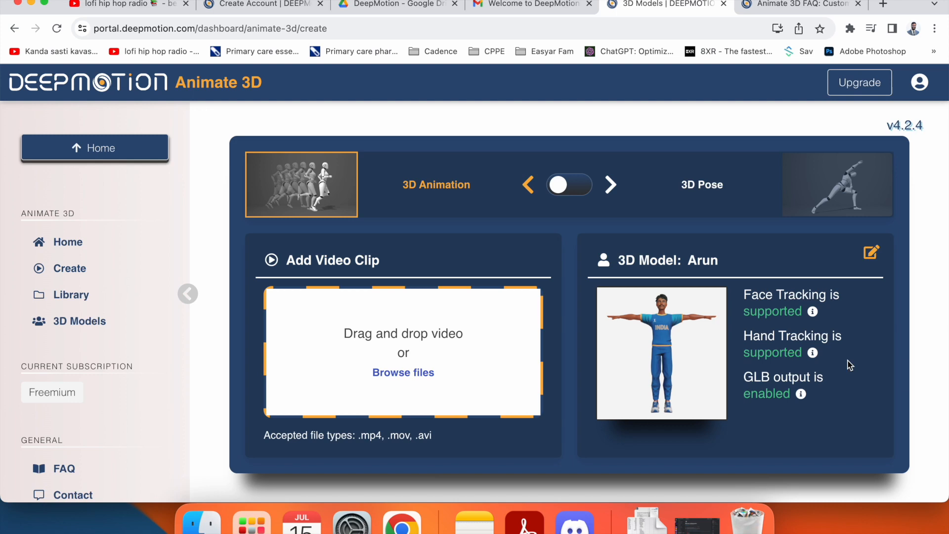
# - Upload Arun CPR 3.mp4 from the drive-download folder, renamed to ArunCPR3.mp4
pyautogui.click(404, 373)
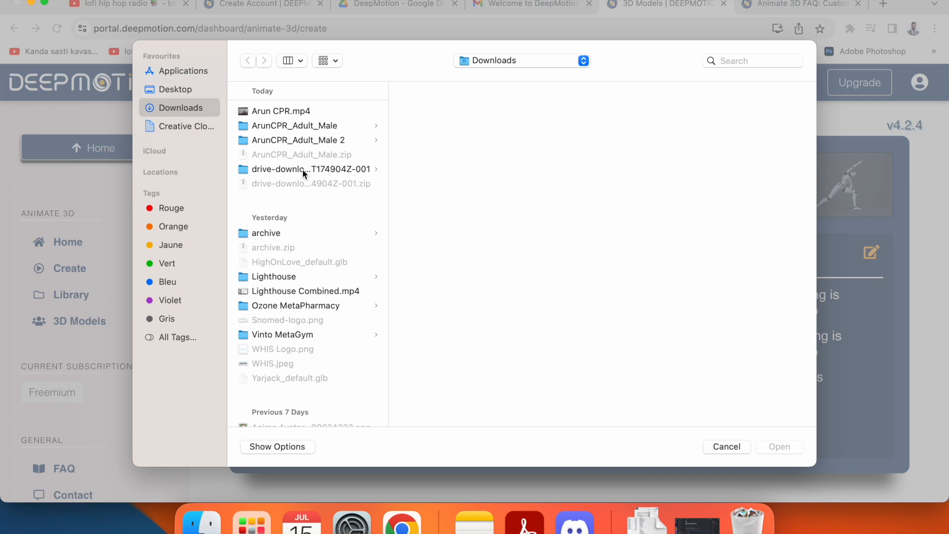
pyautogui.click(303, 169)
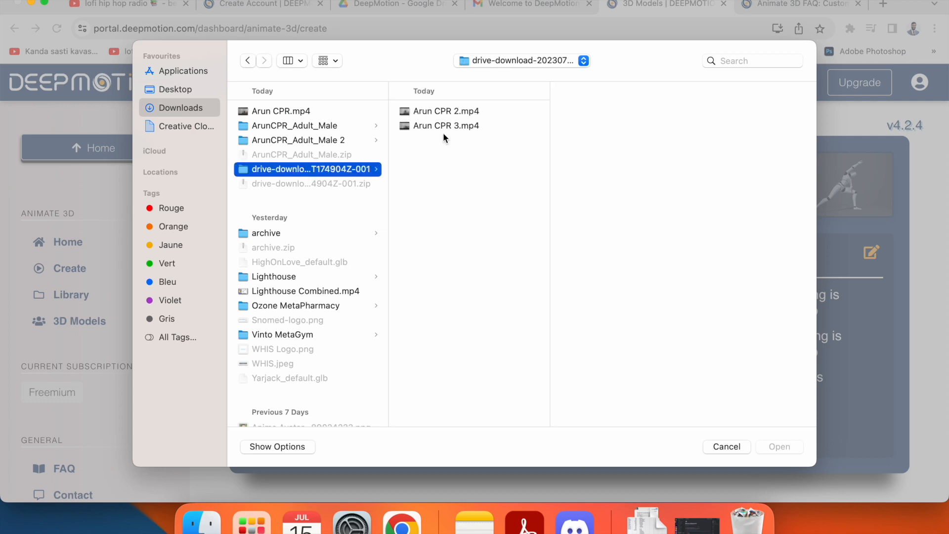
pyautogui.click(441, 113)
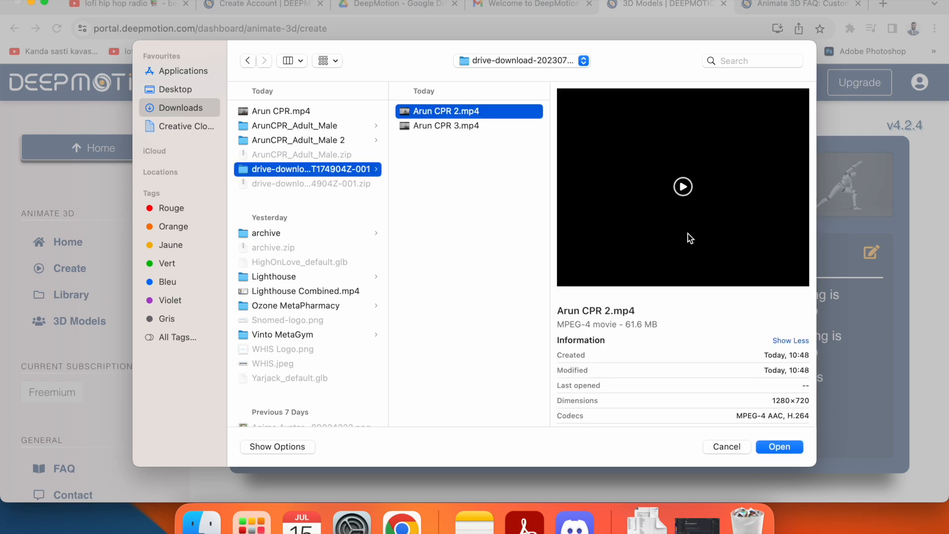
pyautogui.click(453, 127)
pyautogui.click(681, 187)
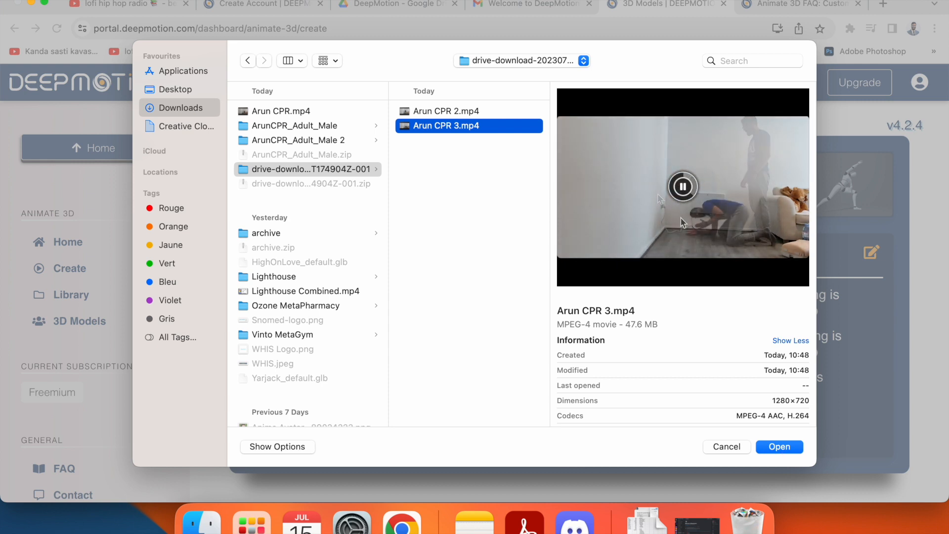
pyautogui.click(779, 446)
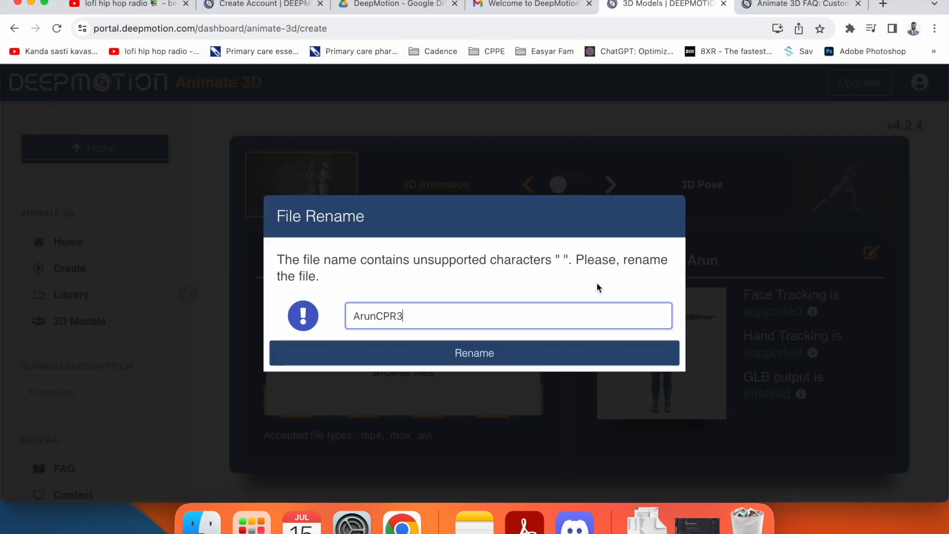
pyautogui.click(470, 354)
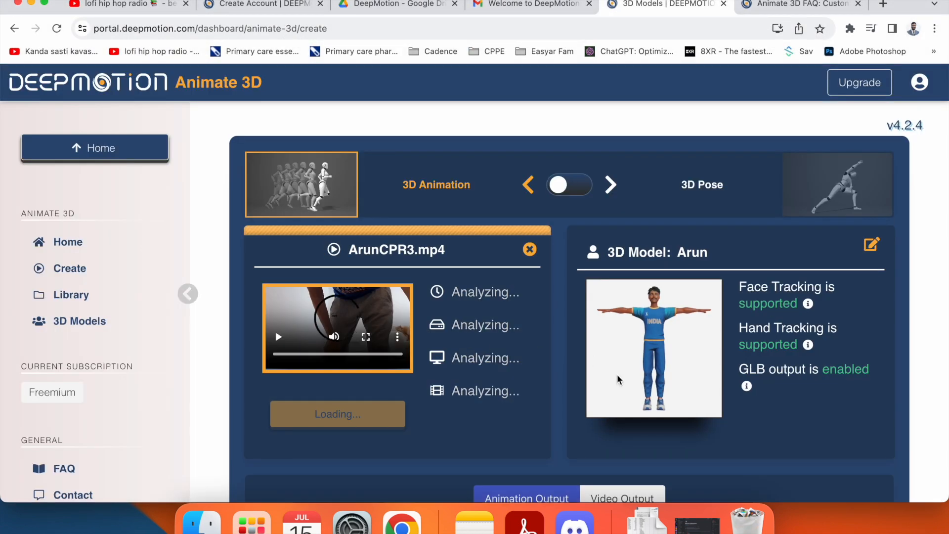
# - Turn on Hand Tracking (Beta), which triggers the 41.43-second over-limit warning
pyautogui.scroll(-3, 617, 375)
pyautogui.scroll(-9, 471, 343)
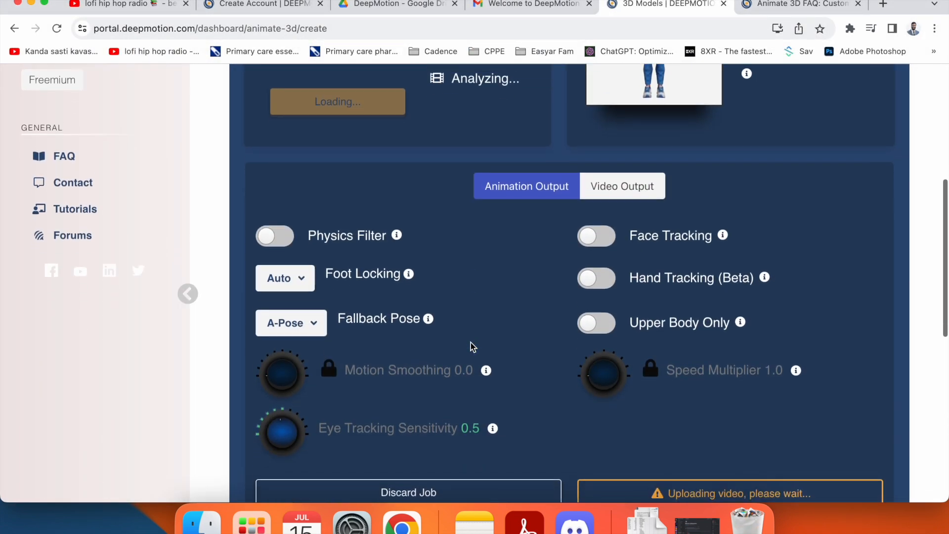
pyautogui.scroll(7, 471, 342)
pyautogui.scroll(-8, 474, 345)
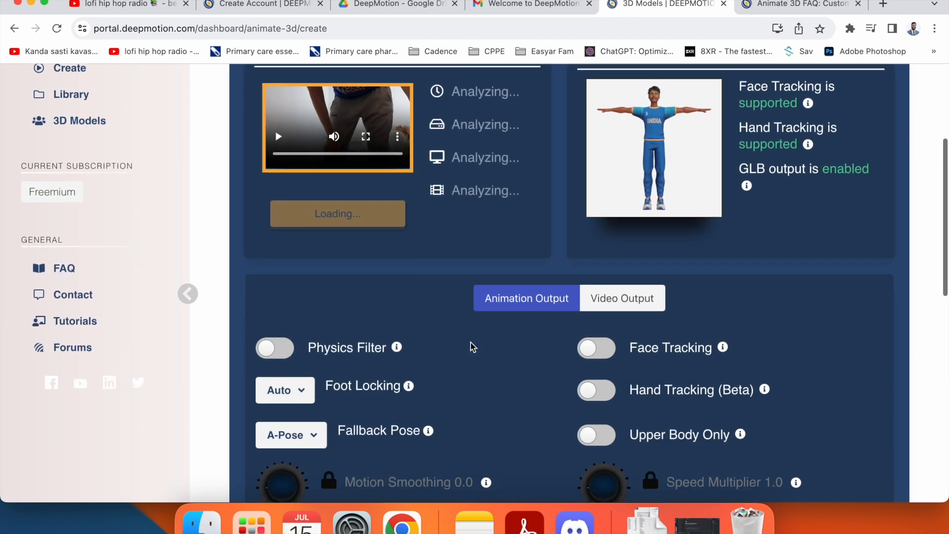
pyautogui.scroll(3, 541, 274)
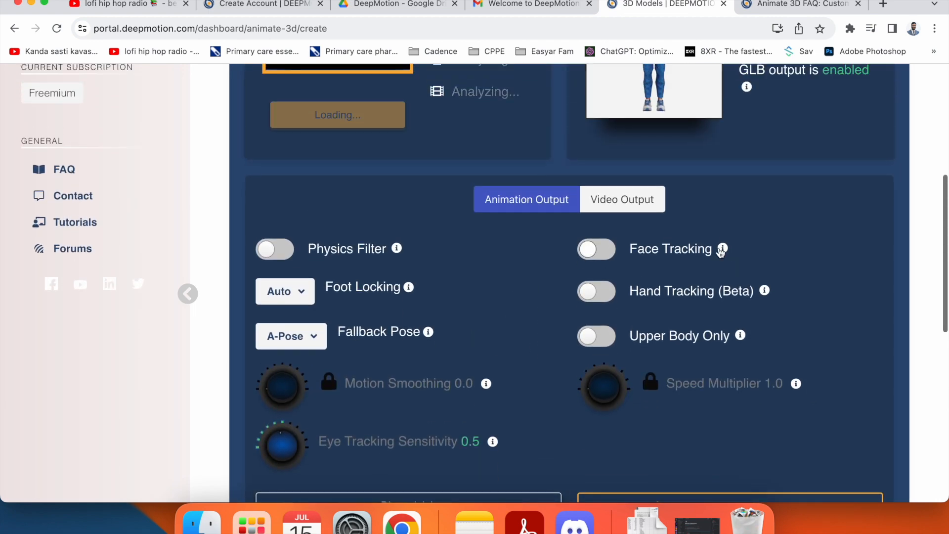
pyautogui.moveTo(722, 249)
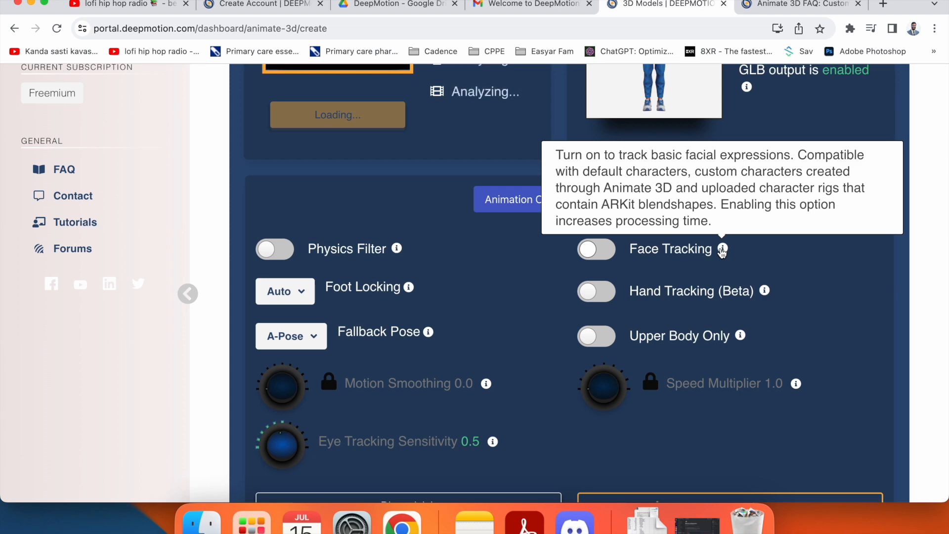
pyautogui.moveTo(765, 293)
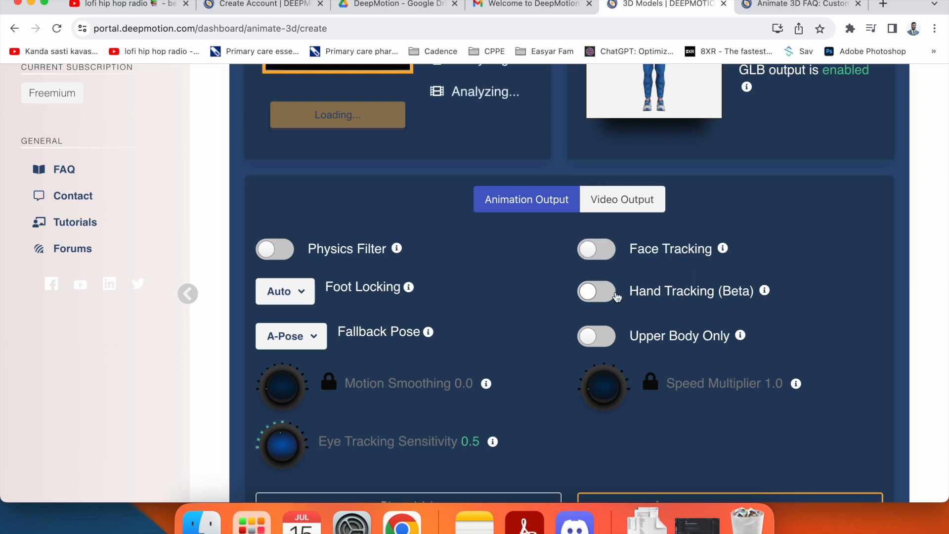
pyautogui.click(592, 298)
pyautogui.moveTo(740, 340)
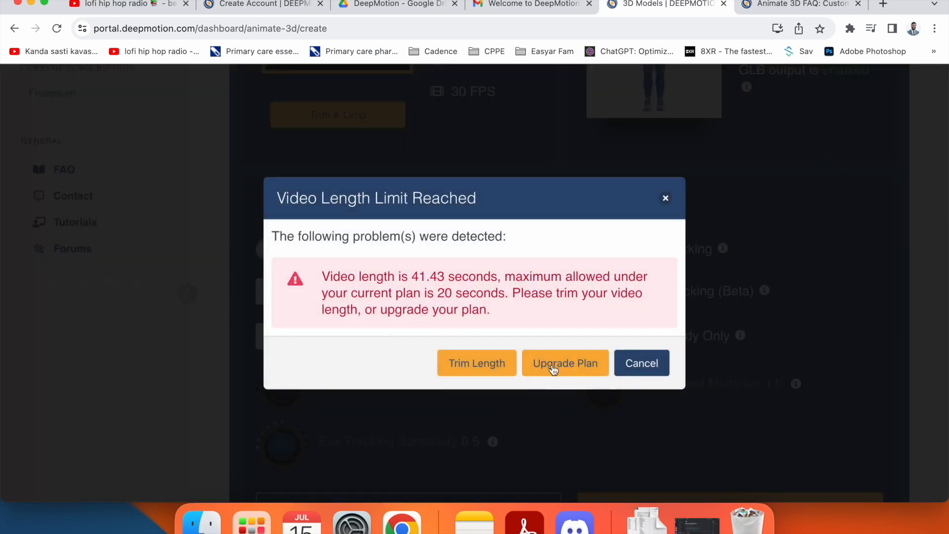
# - Set the clip's trim end to 00:36, previewing playback around the end point
pyautogui.click(482, 370)
pyautogui.scroll(-3, 413, 356)
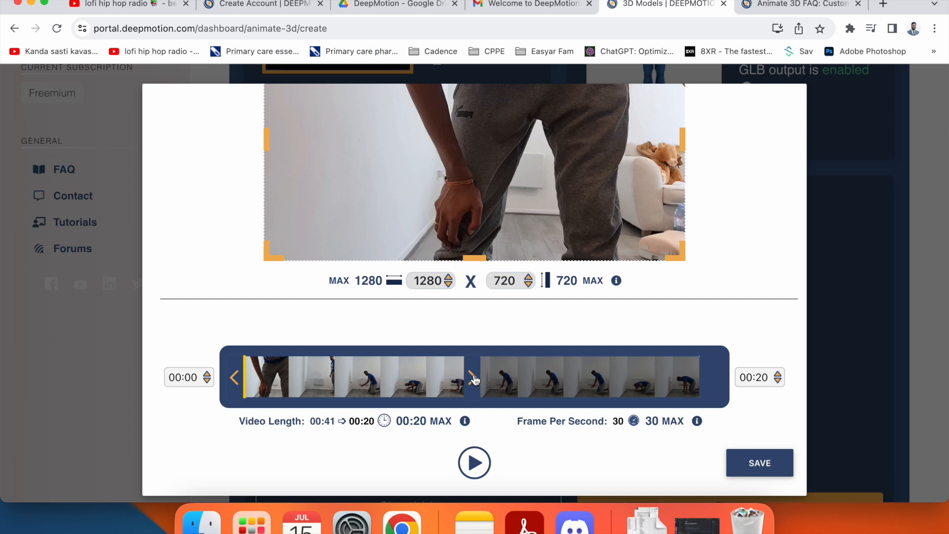
pyautogui.moveTo(473, 380); pyautogui.dragTo(708, 379)
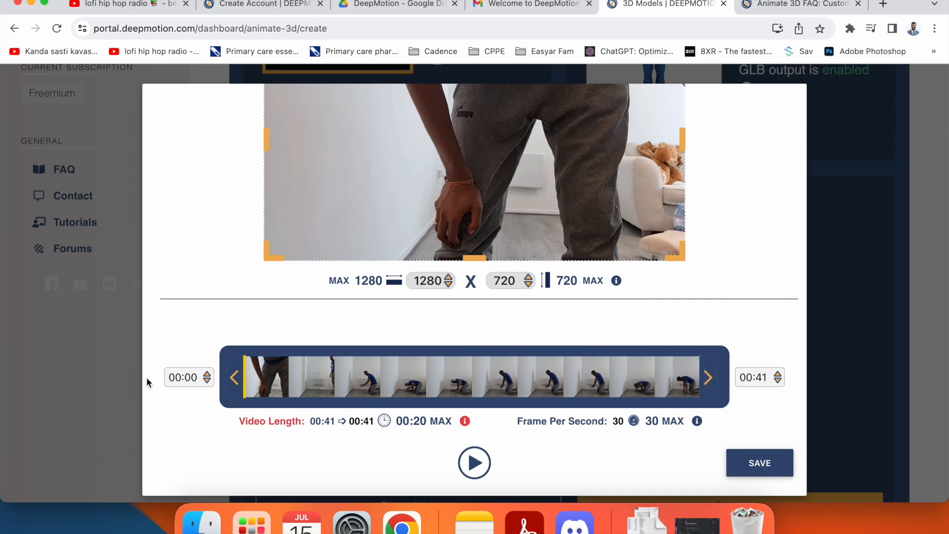
pyautogui.moveTo(233, 382); pyautogui.dragTo(430, 381)
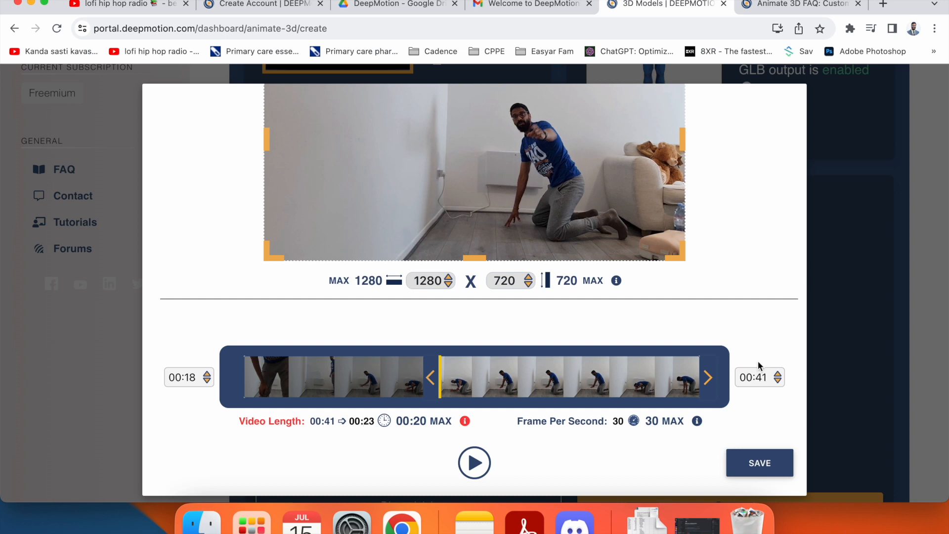
pyautogui.click(483, 467)
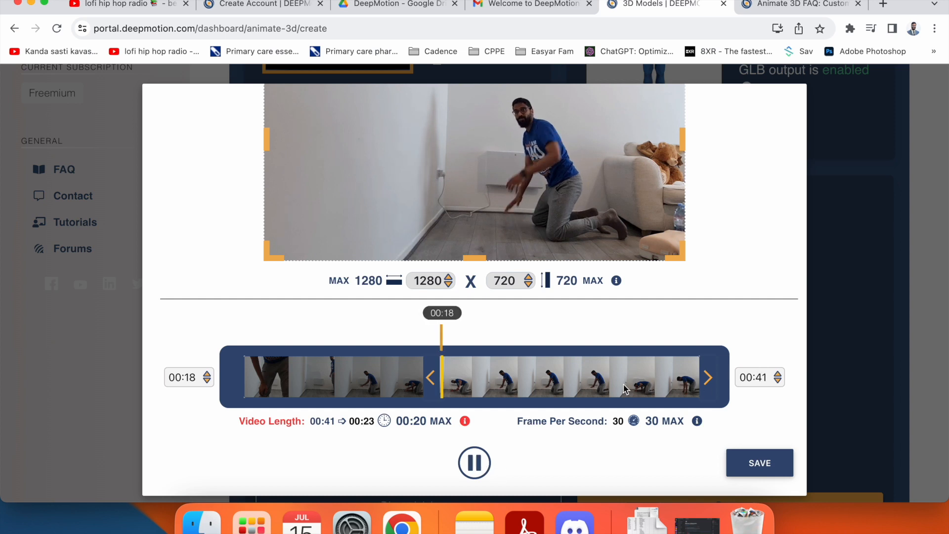
pyautogui.click(661, 373)
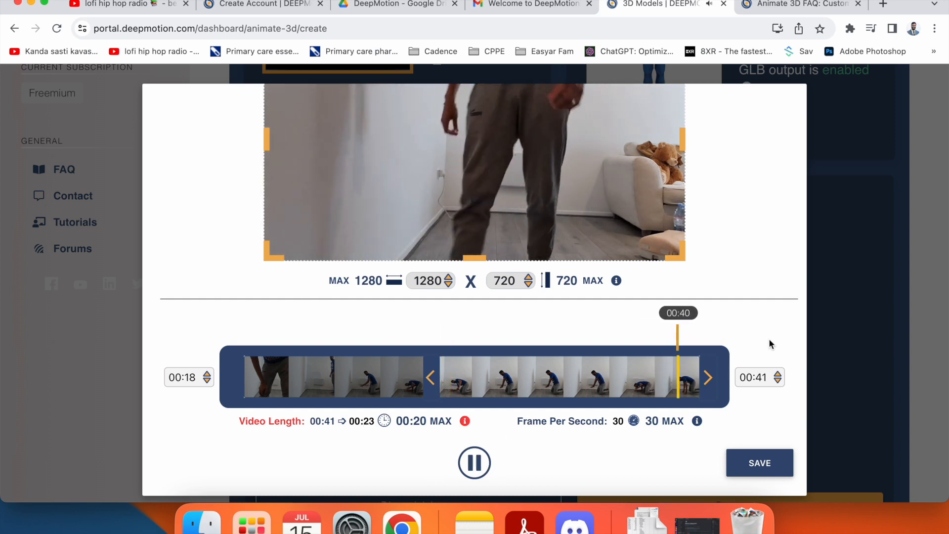
pyautogui.moveTo(708, 379); pyautogui.dragTo(634, 377)
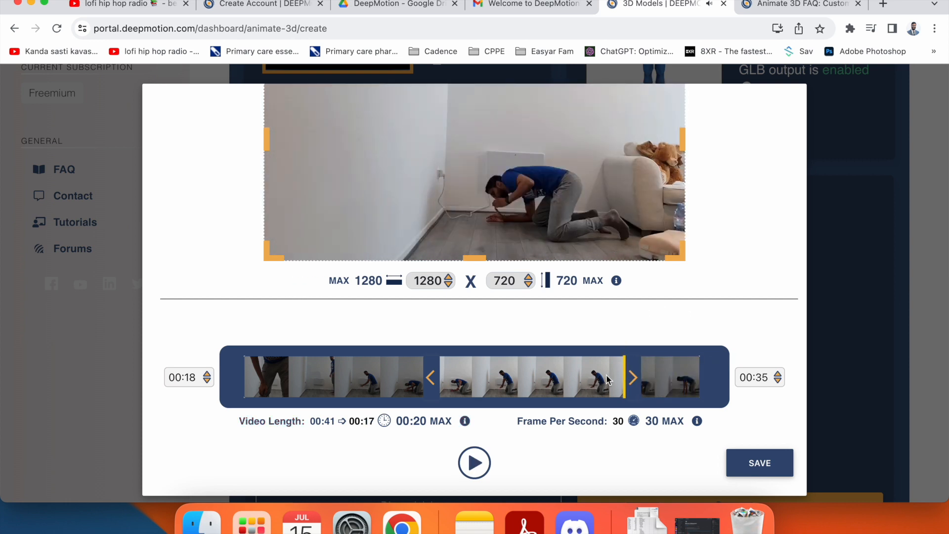
pyautogui.click(473, 463)
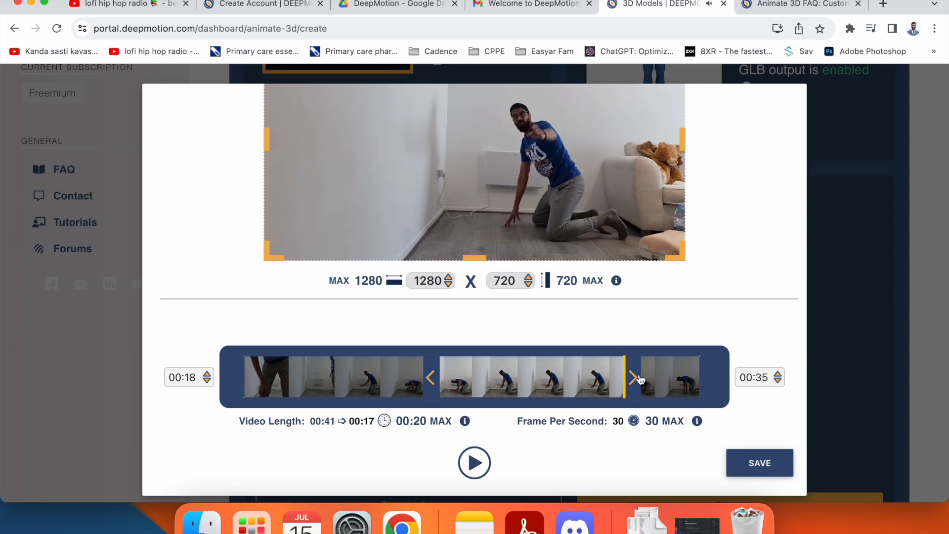
pyautogui.moveTo(634, 381); pyautogui.dragTo(650, 380)
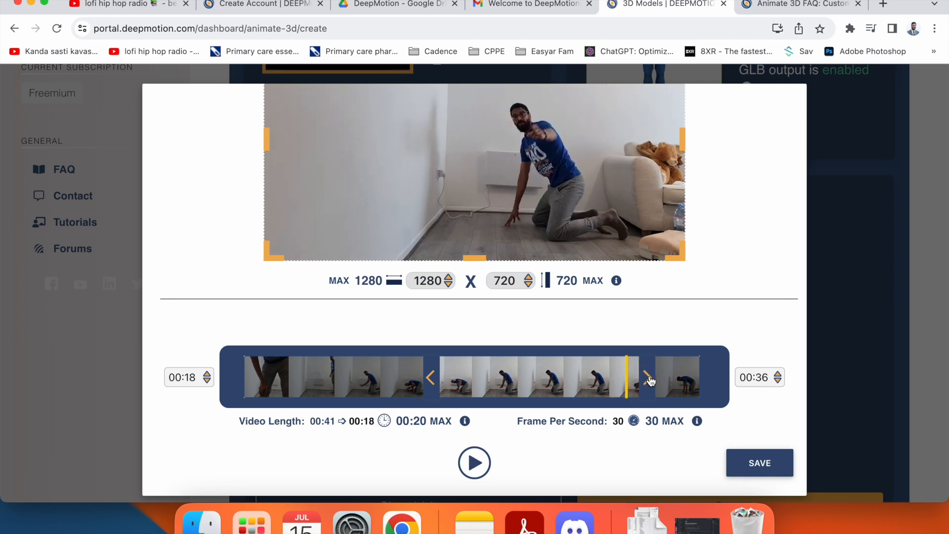
pyautogui.click(475, 463)
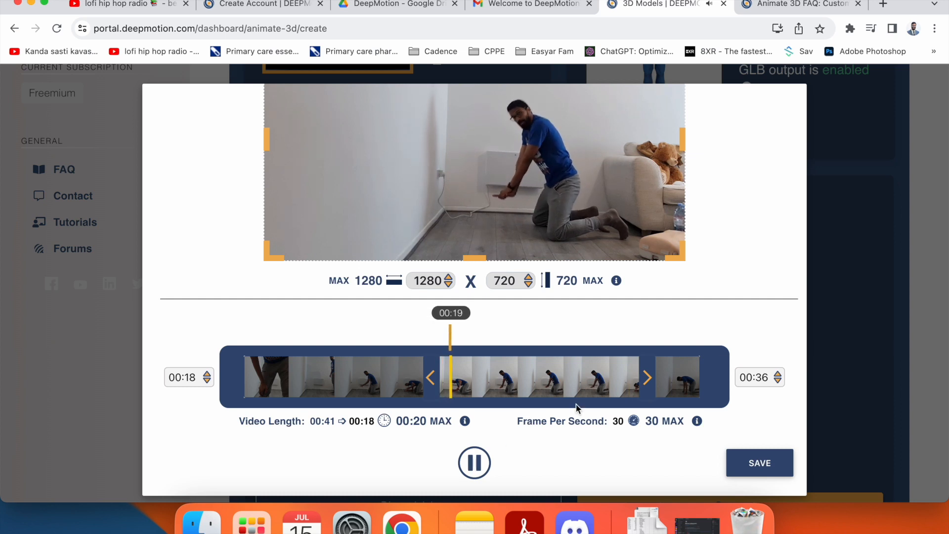
pyautogui.click(618, 381)
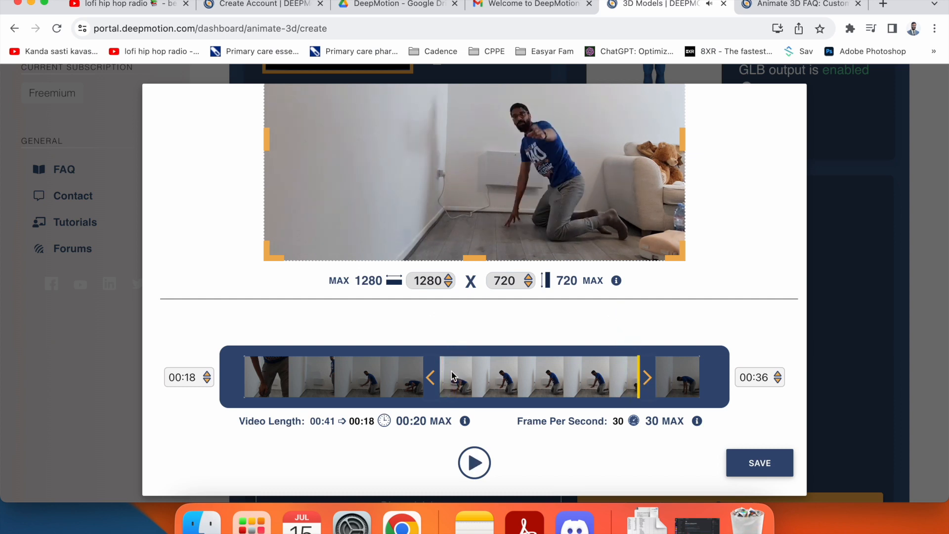
pyautogui.click(476, 464)
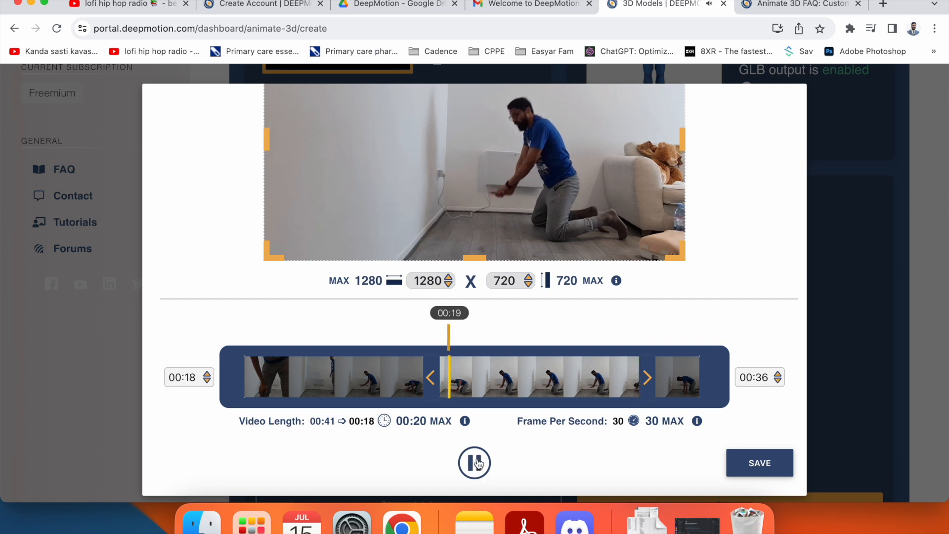
pyautogui.click(476, 463)
# - Move the trim start to 00:17 and save the 19.20-second trim
pyautogui.moveTo(430, 378); pyautogui.dragTo(419, 378)
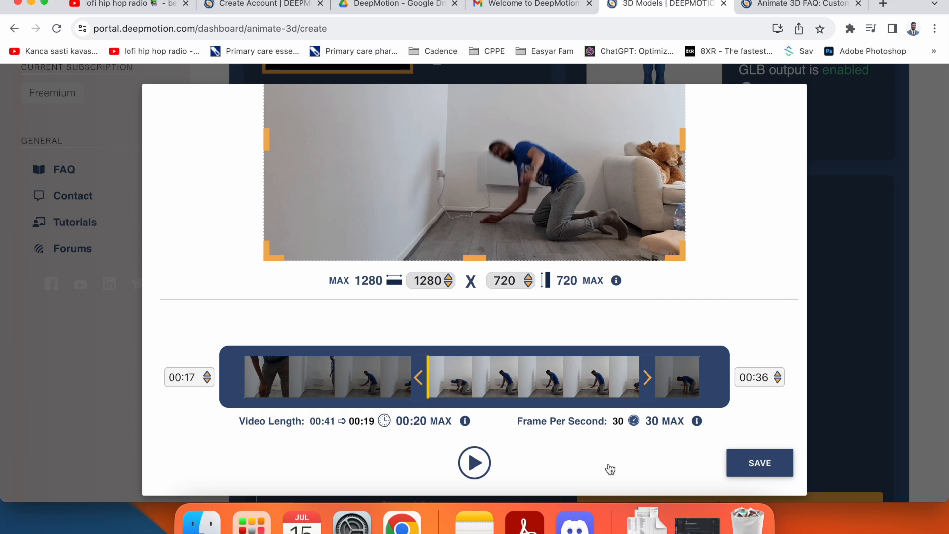
pyautogui.click(475, 463)
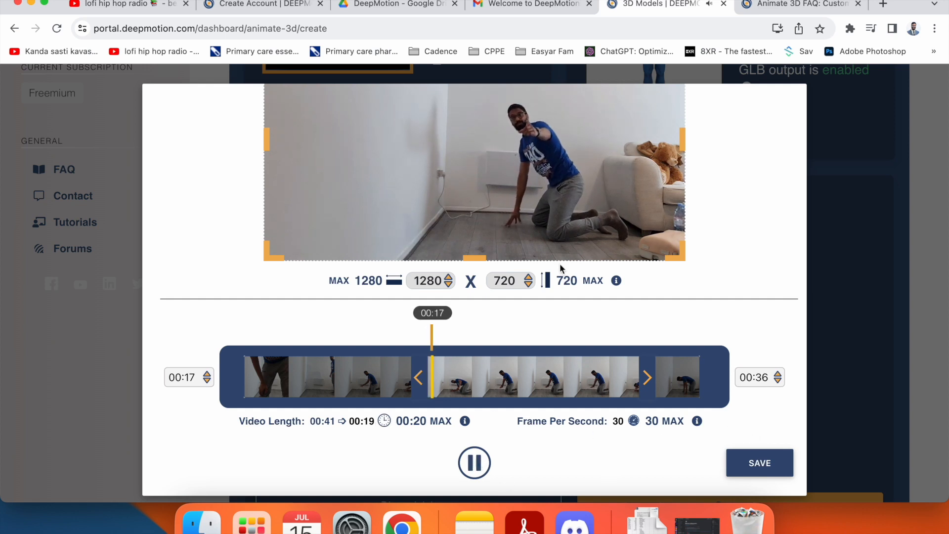
pyautogui.scroll(3, 761, 268)
pyautogui.scroll(2, 761, 274)
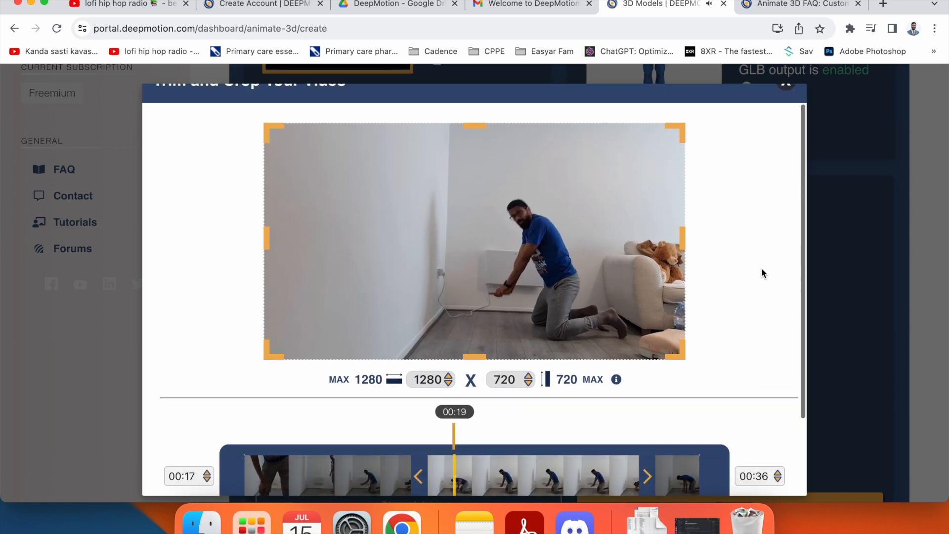
pyautogui.scroll(-4, 761, 273)
pyautogui.scroll(5, 761, 274)
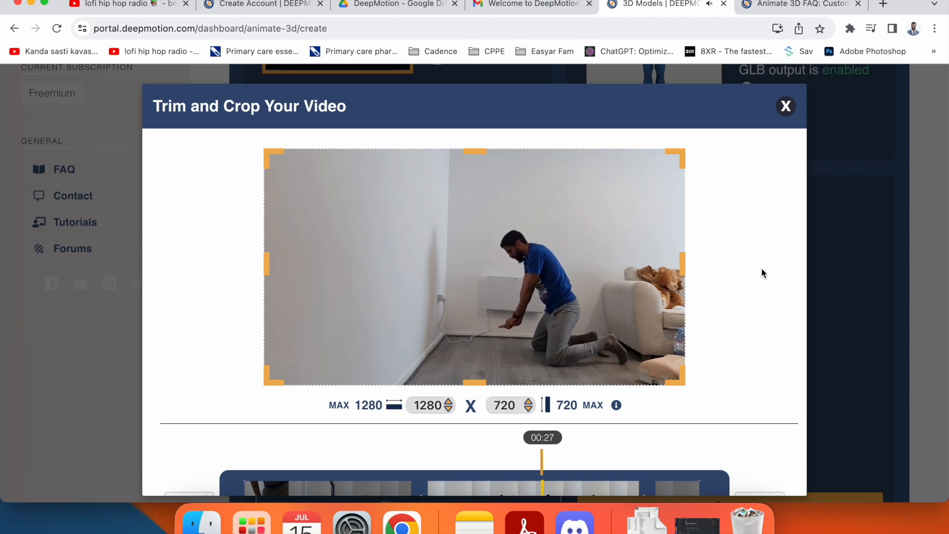
pyautogui.scroll(-5, 761, 273)
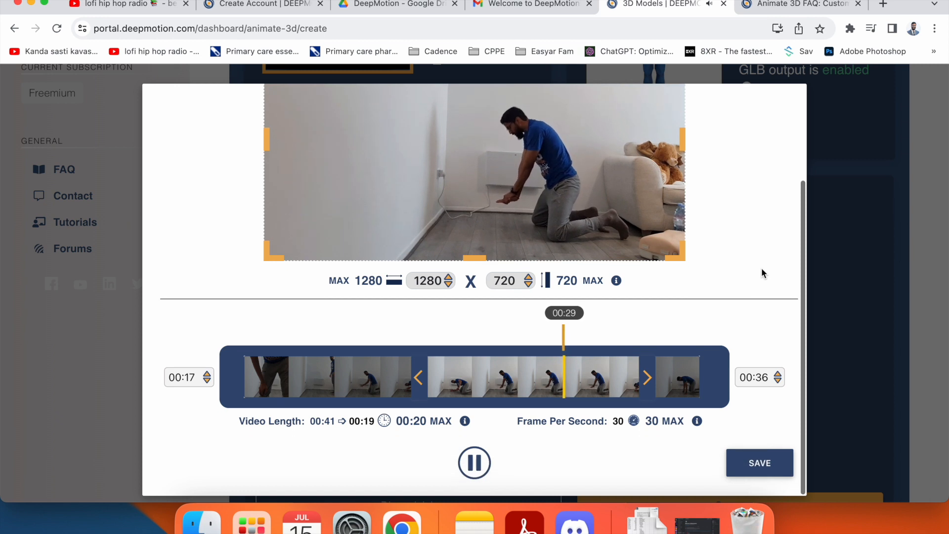
pyautogui.scroll(4, 761, 272)
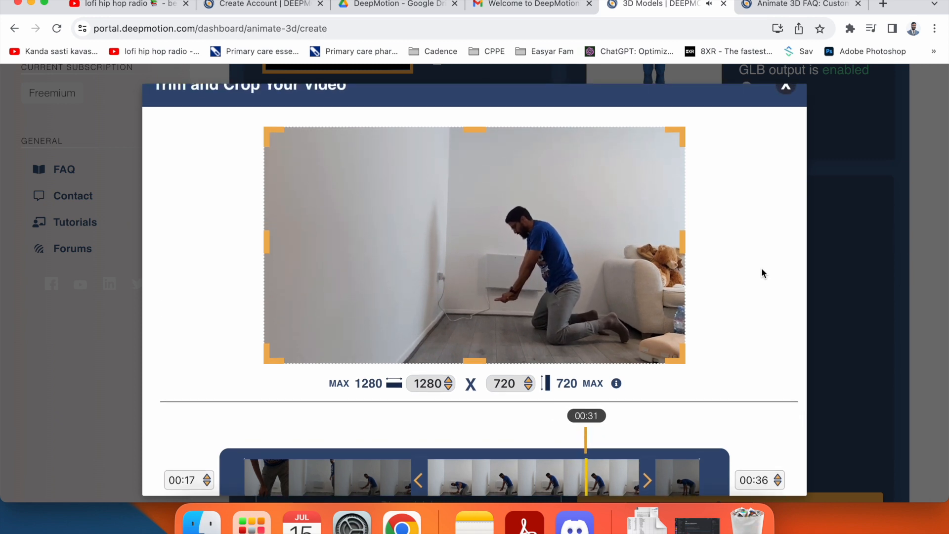
pyautogui.scroll(-5, 761, 269)
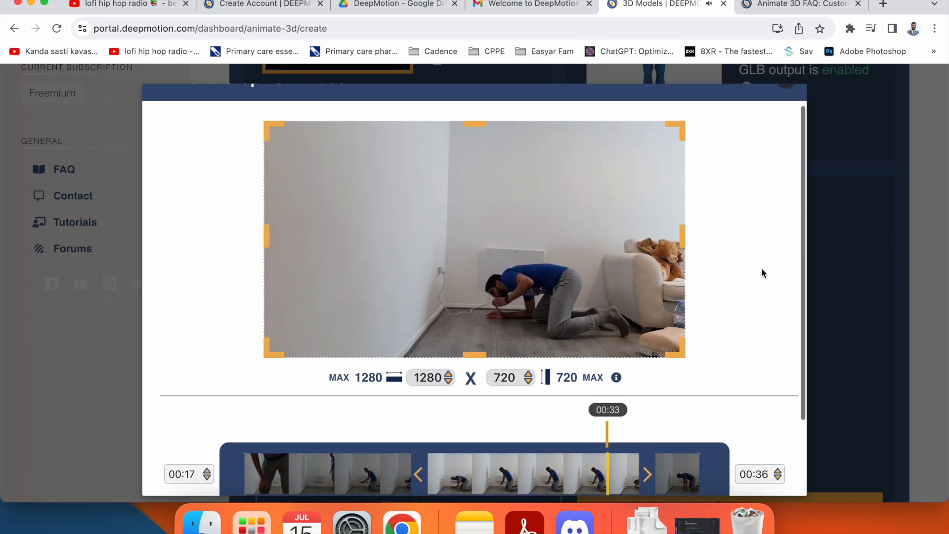
pyautogui.scroll(4, 761, 268)
pyautogui.scroll(1, 761, 268)
pyautogui.scroll(-4, 761, 267)
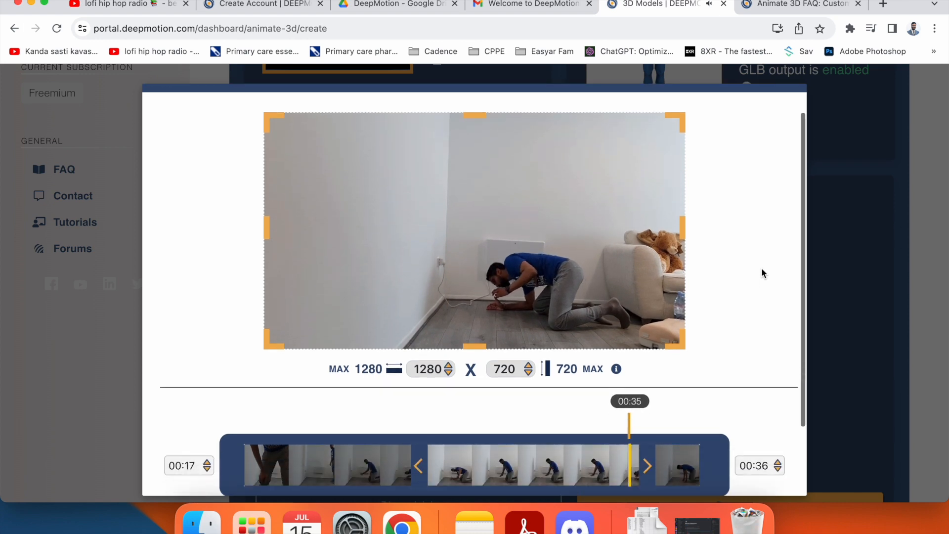
pyautogui.click(746, 463)
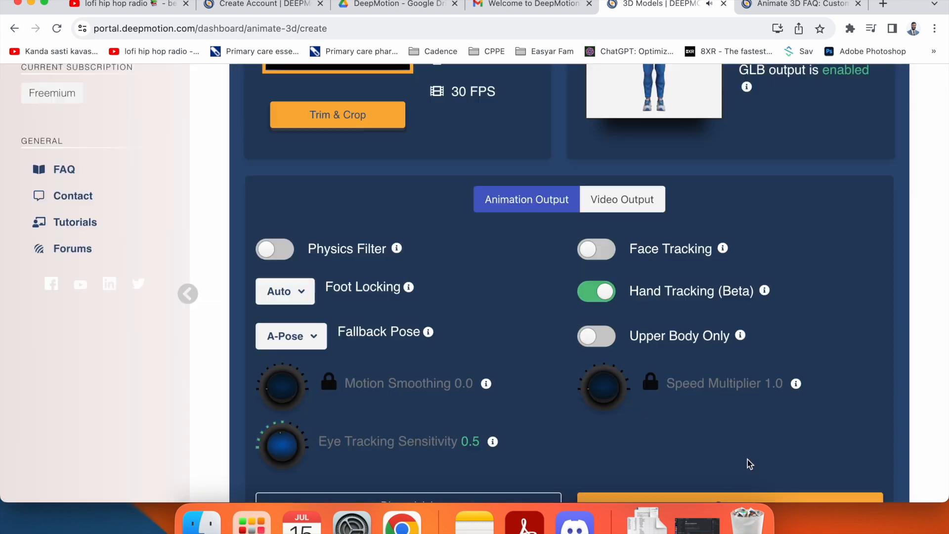
# - Create the animation from the trimmed ArunCPR3 clip
pyautogui.scroll(6, 539, 321)
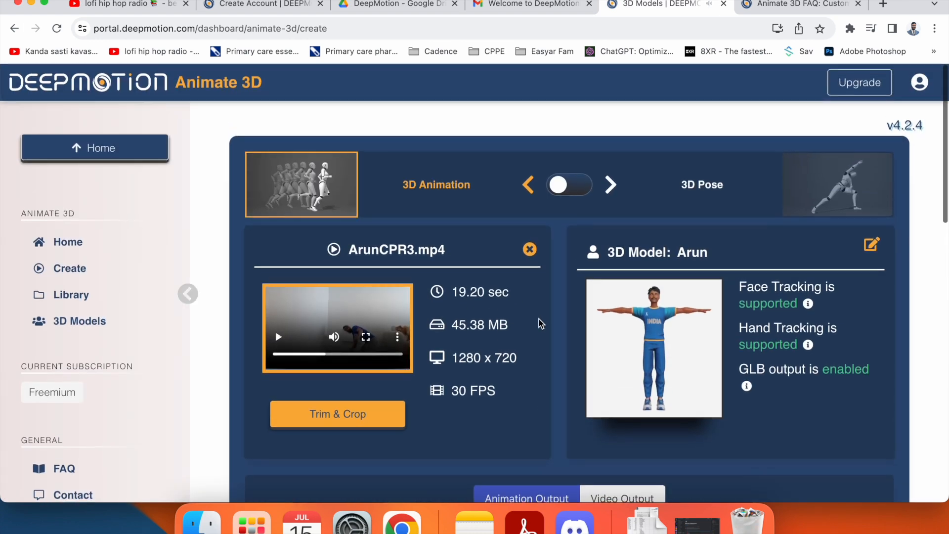
pyautogui.scroll(-5, 539, 320)
pyautogui.scroll(-4, 538, 318)
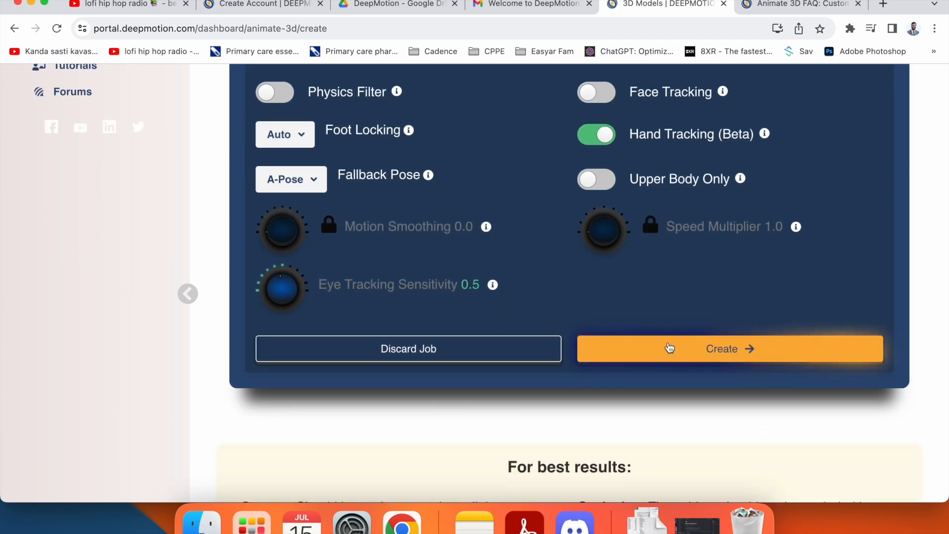
pyautogui.click(695, 352)
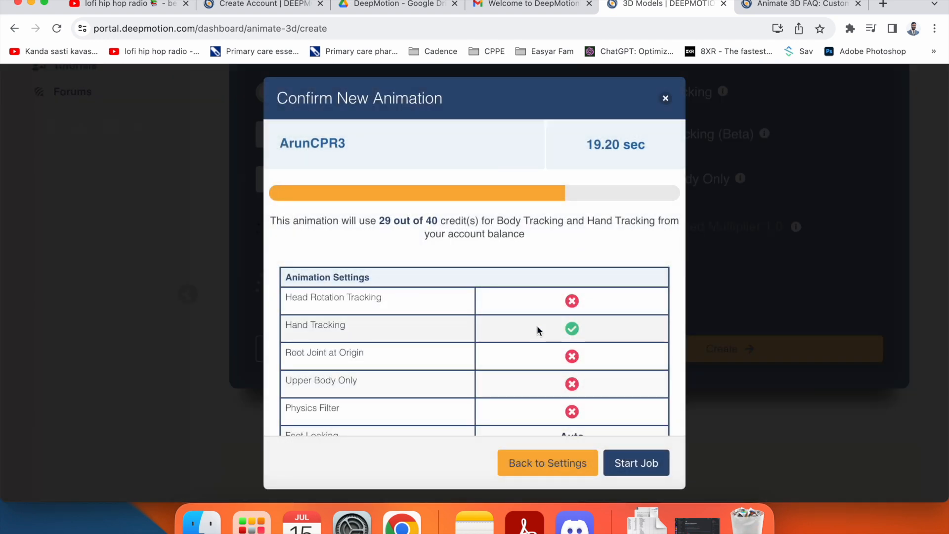
# - Review ArunCPR3's Hand Tracking, Custom Character and GLB/BVH/FBX outputs, then start the job
pyautogui.scroll(-5, 530, 277)
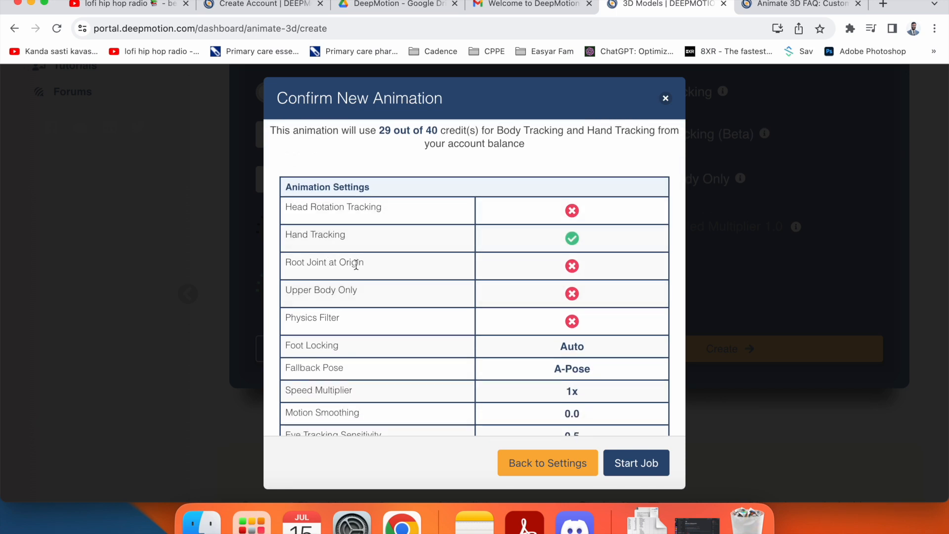
pyautogui.scroll(-10, 567, 293)
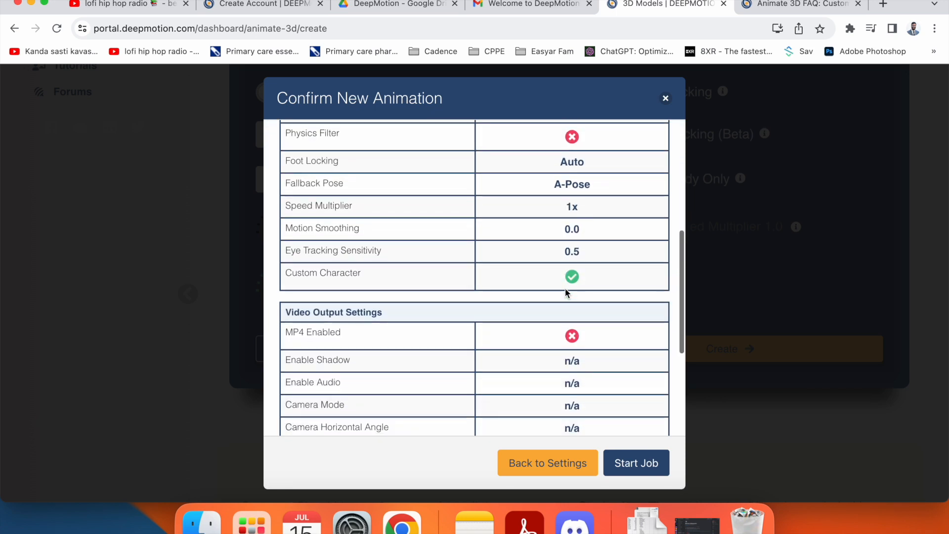
pyautogui.scroll(10, 565, 290)
pyautogui.scroll(-10, 544, 346)
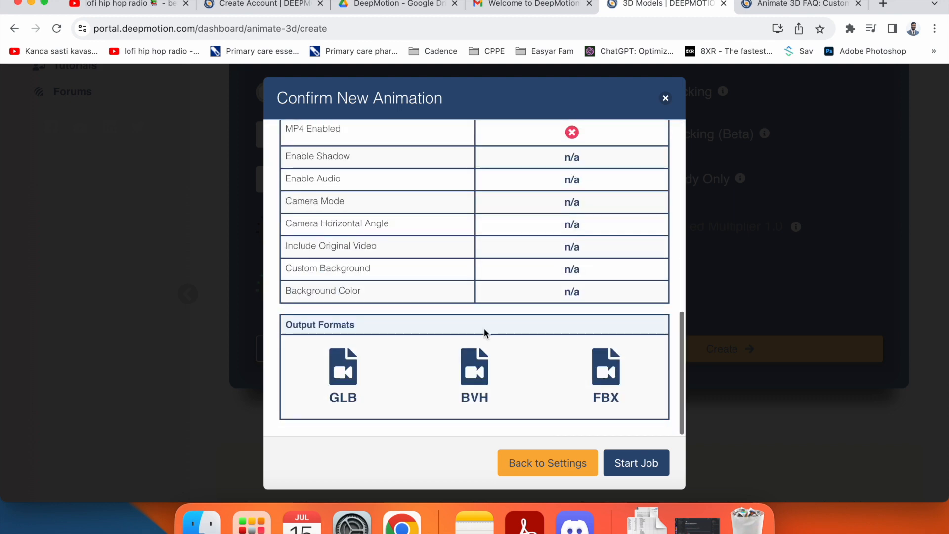
pyautogui.click(624, 464)
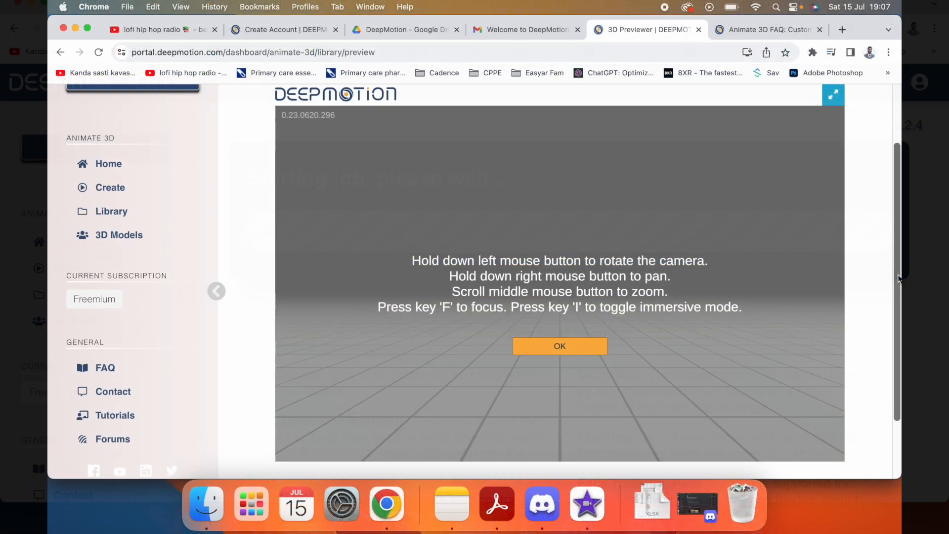
pyautogui.scroll(-5, 867, 267)
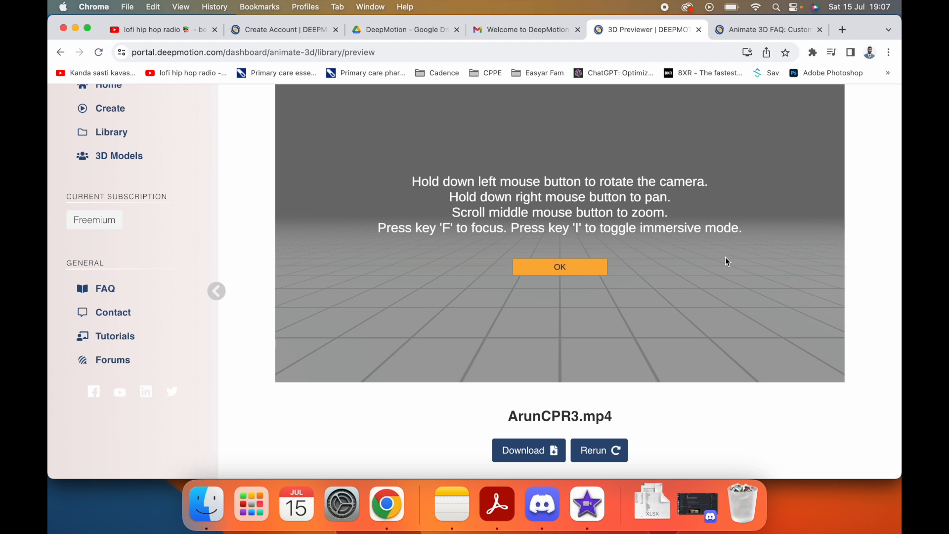
pyautogui.scroll(2, 868, 223)
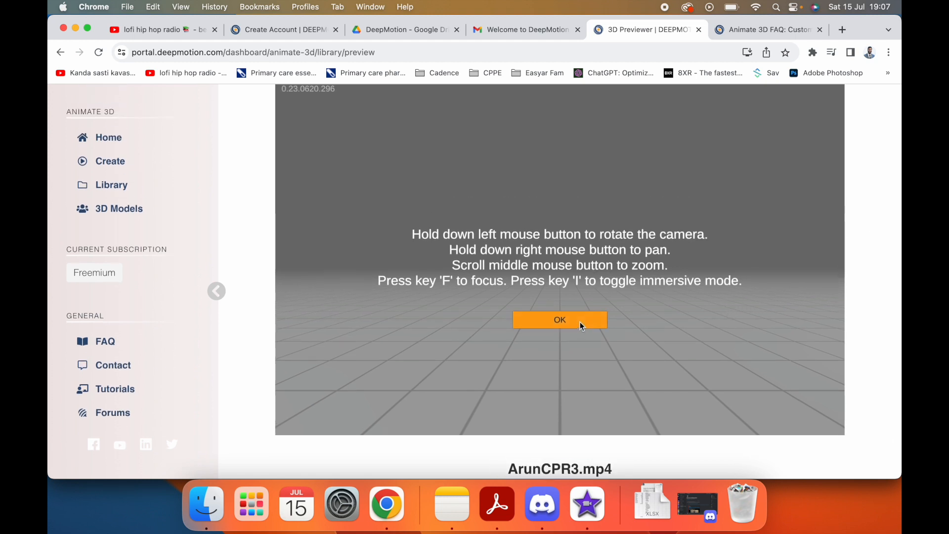
pyautogui.click(581, 323)
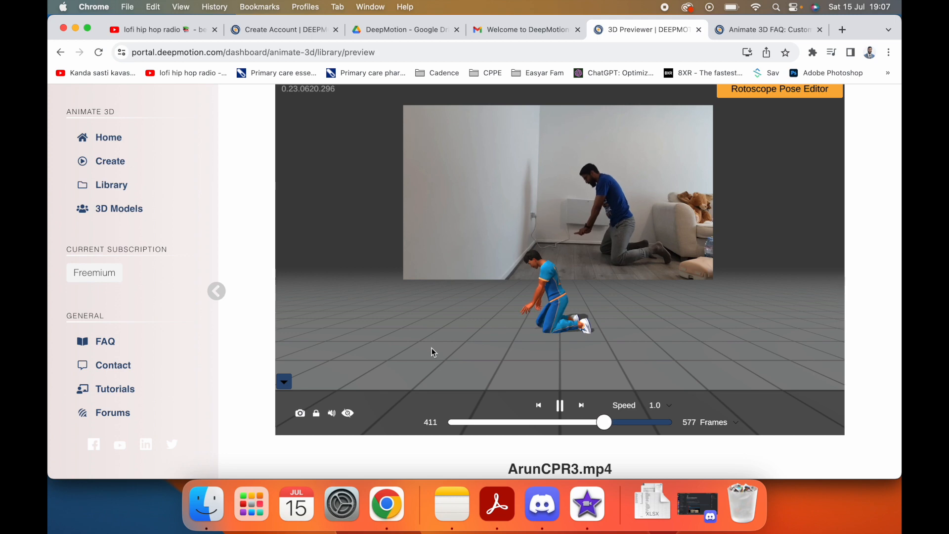
pyautogui.moveTo(494, 318); pyautogui.dragTo(497, 235)
pyautogui.scroll(-5, 497, 236)
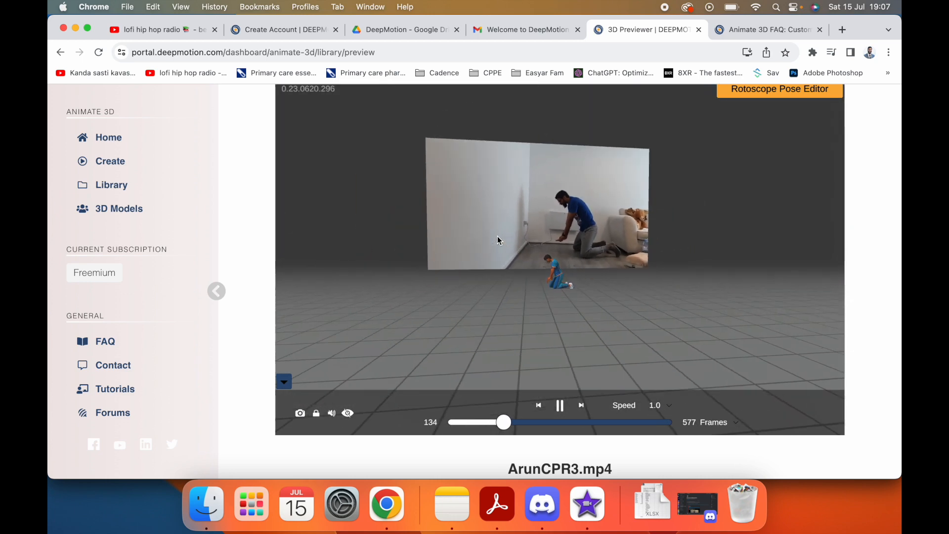
pyautogui.scroll(5, 497, 236)
pyautogui.scroll(-5, 497, 236)
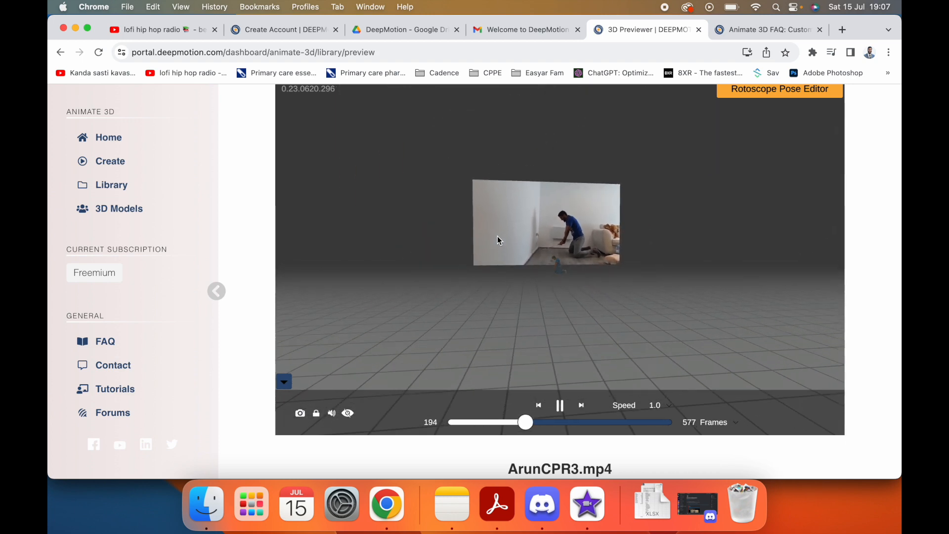
pyautogui.scroll(5, 497, 236)
pyautogui.scroll(-5, 497, 236)
pyautogui.scroll(5, 497, 236)
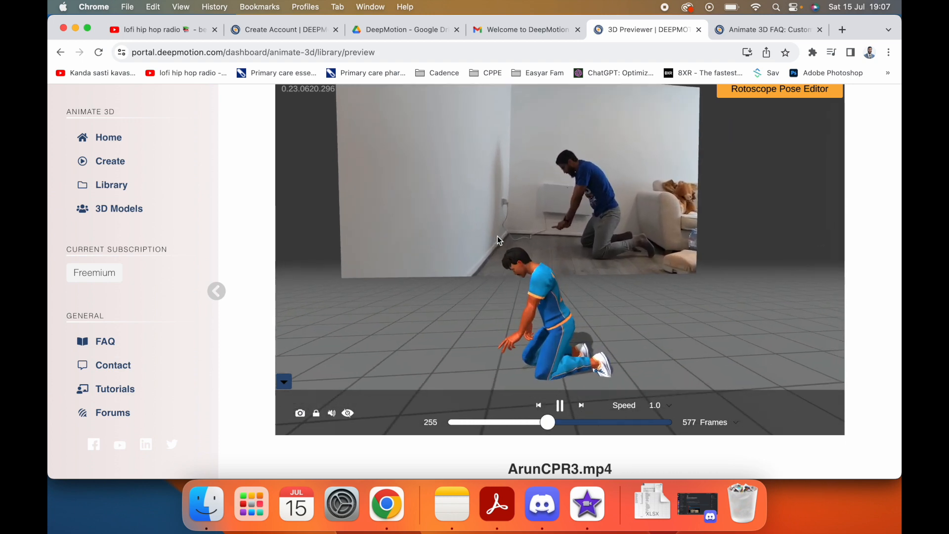
pyautogui.click(350, 415)
pyautogui.click(349, 414)
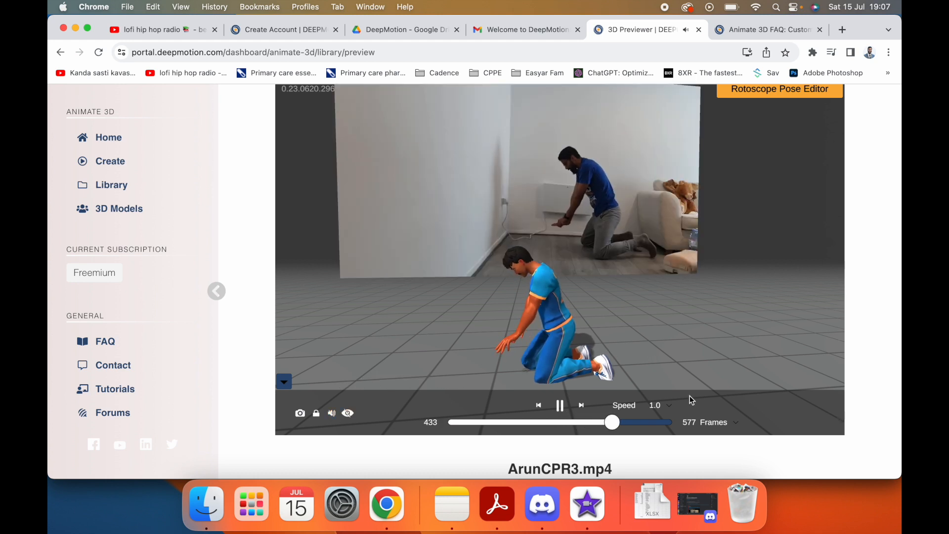
pyautogui.scroll(-2, 840, 368)
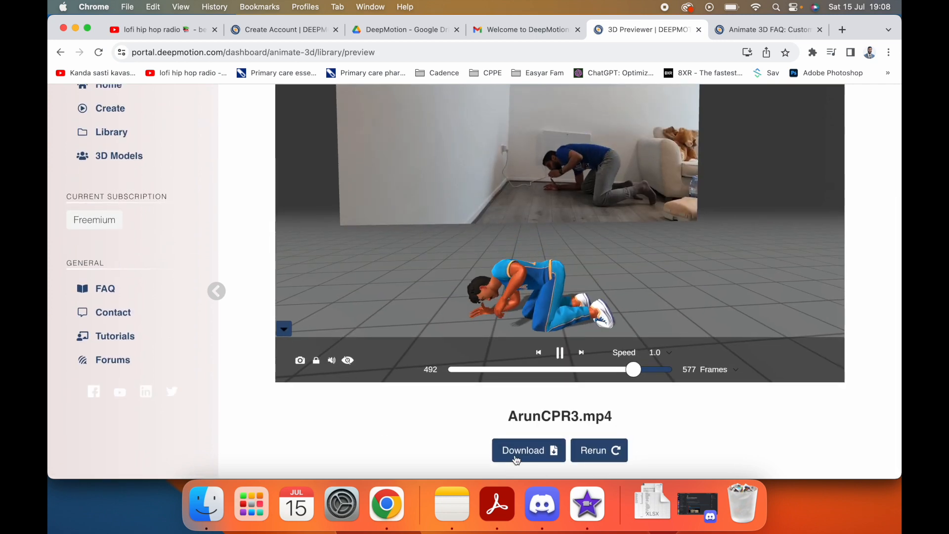
# - Download the ArunCPR3 animation in GLB format as ArunCPR3_default.glb
pyautogui.click(519, 450)
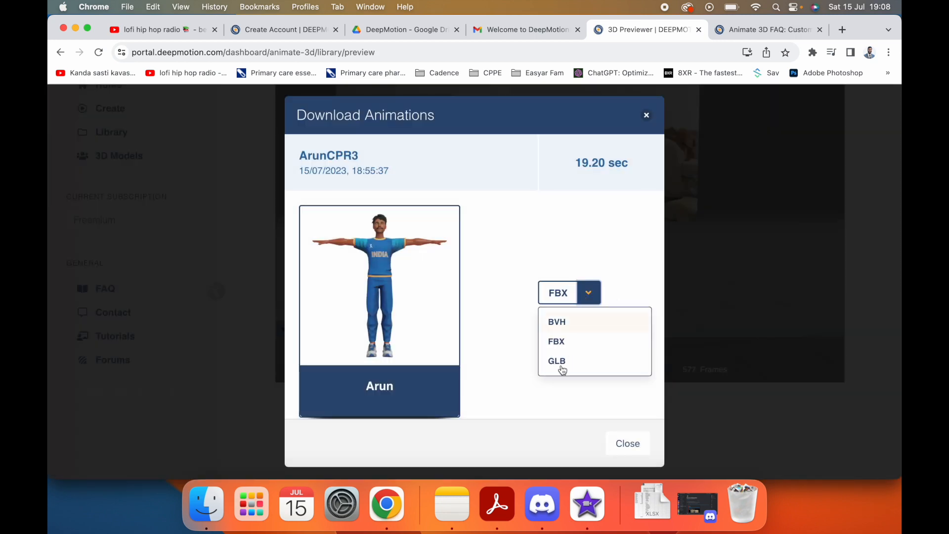
pyautogui.click(561, 363)
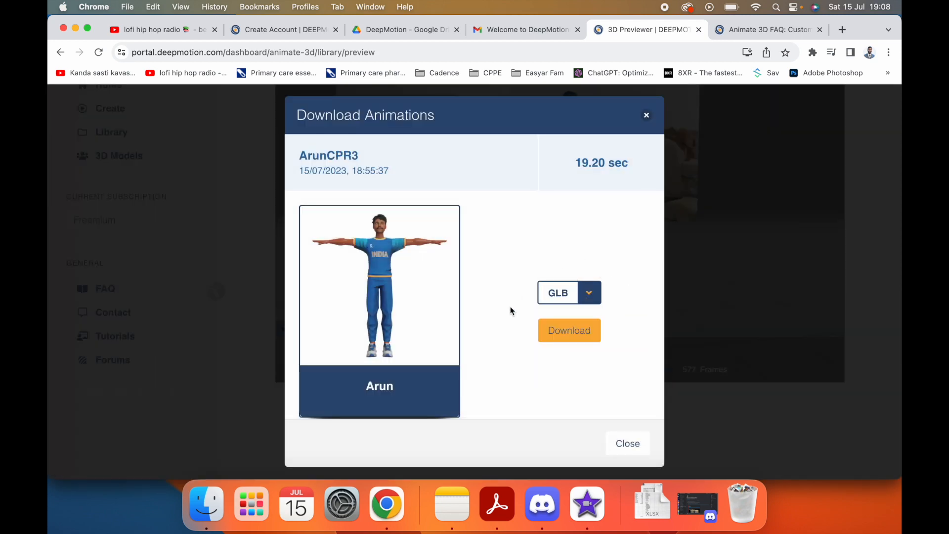
pyautogui.click(569, 330)
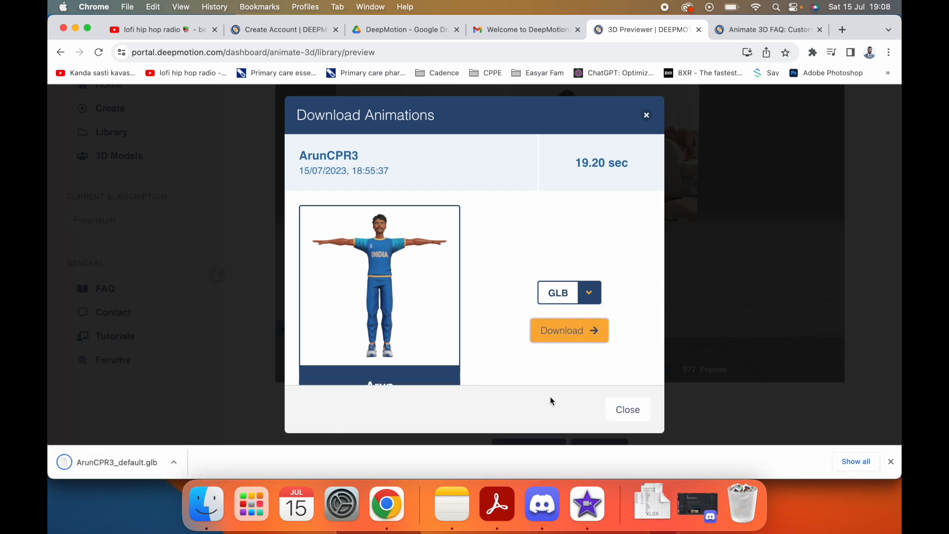
pyautogui.click(642, 412)
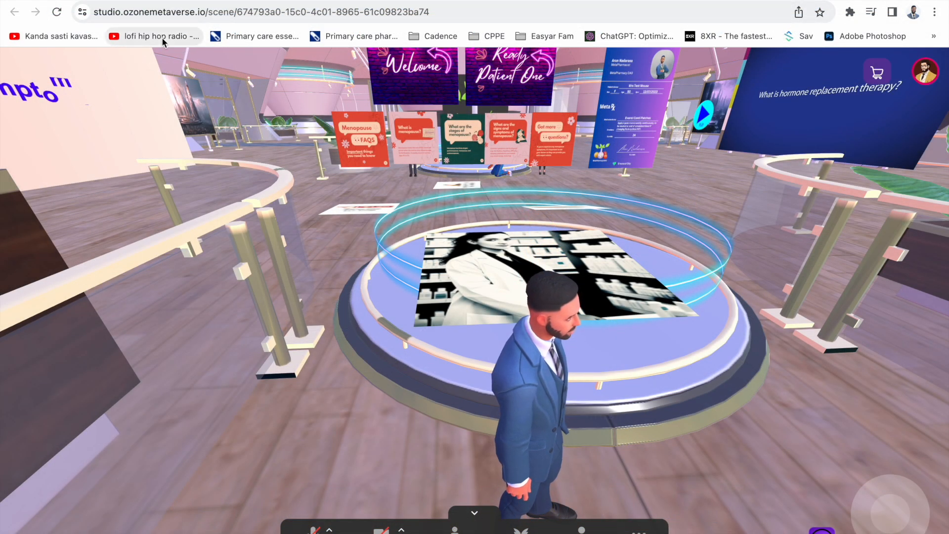
# - Walk the avatar across the round platform and past the signs toward the MetaPharmacy DAO stand
pyautogui.moveTo(677, 264); pyautogui.dragTo(493, 285)
pyautogui.press('d')
pyautogui.press('a')
pyautogui.press('w')
pyautogui.press('d')
pyautogui.press('w')
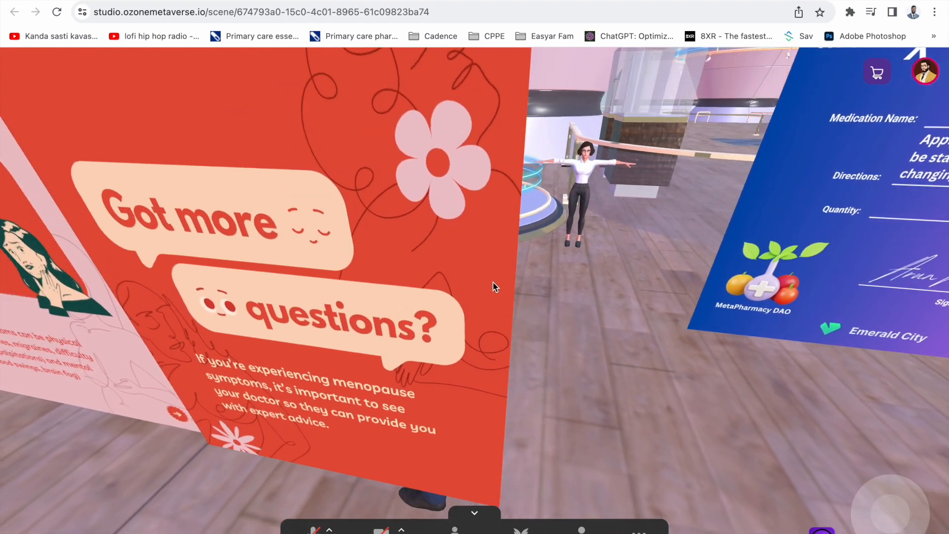
pyautogui.press('a')
pyautogui.press('w')
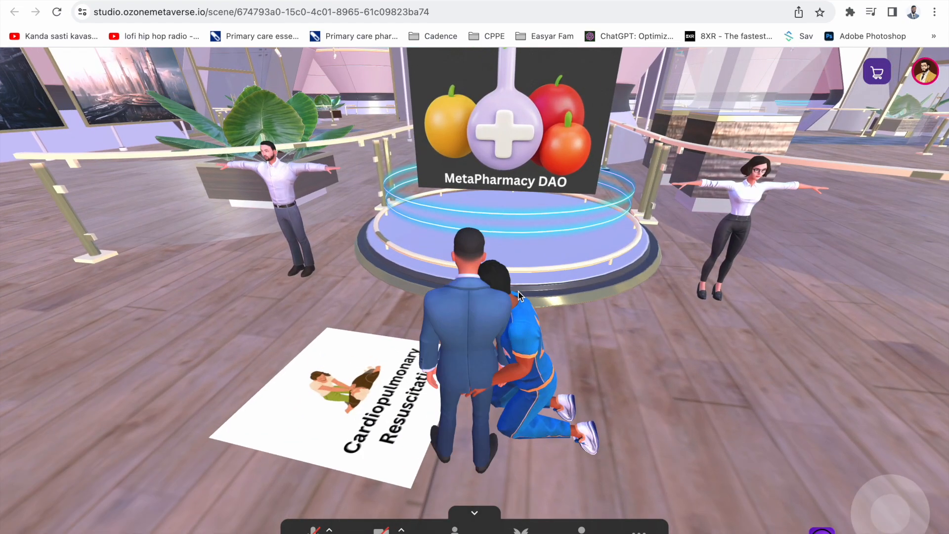
# - Walk onto the Cardiopulmonary Resuscitation sheet, view the kneeling CPR figure, then face the MetaPharmacy DAO sign
pyautogui.moveTo(518, 291); pyautogui.dragTo(740, 298)
pyautogui.press('a')
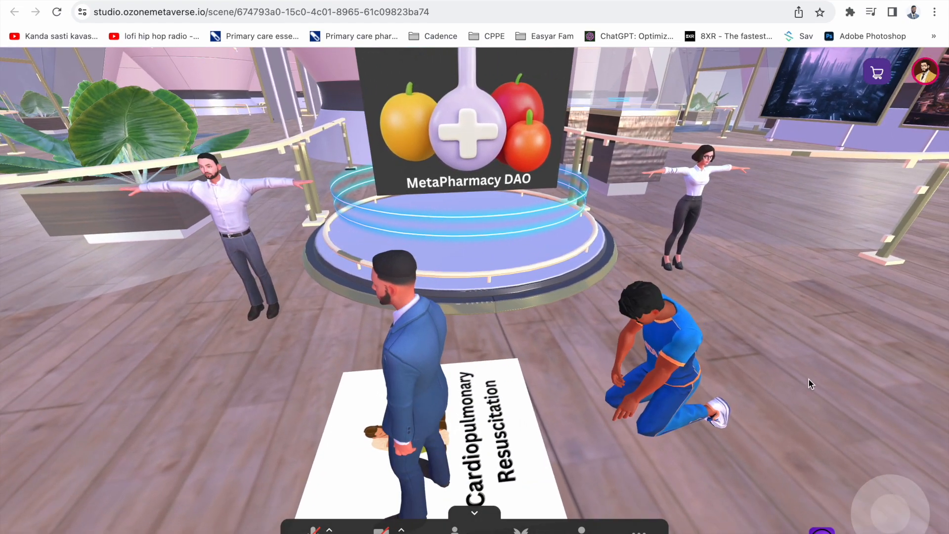
pyautogui.moveTo(798, 379); pyautogui.dragTo(815, 378)
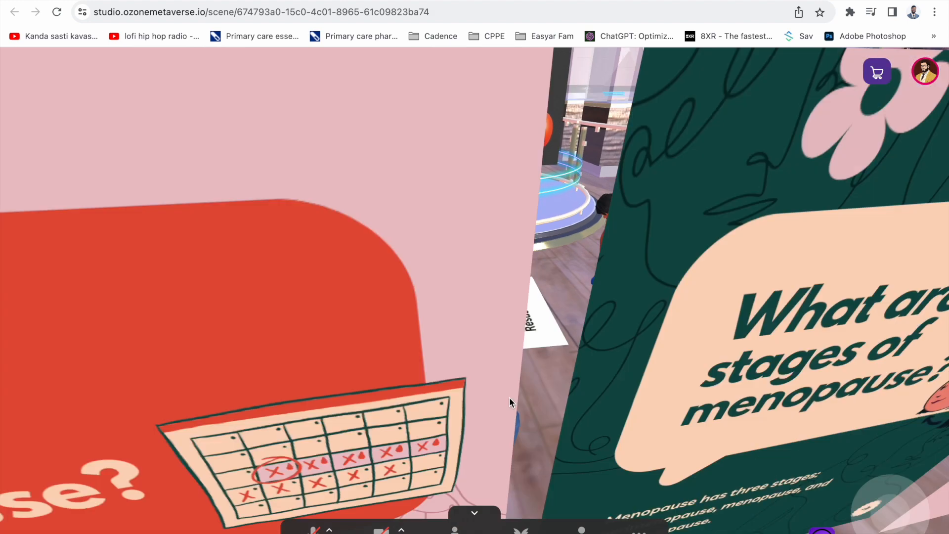
pyautogui.press('d')
pyautogui.press('d')
pyautogui.moveTo(538, 314); pyautogui.dragTo(417, 410)
pyautogui.moveTo(636, 318); pyautogui.dragTo(731, 214)
pyautogui.press('w')
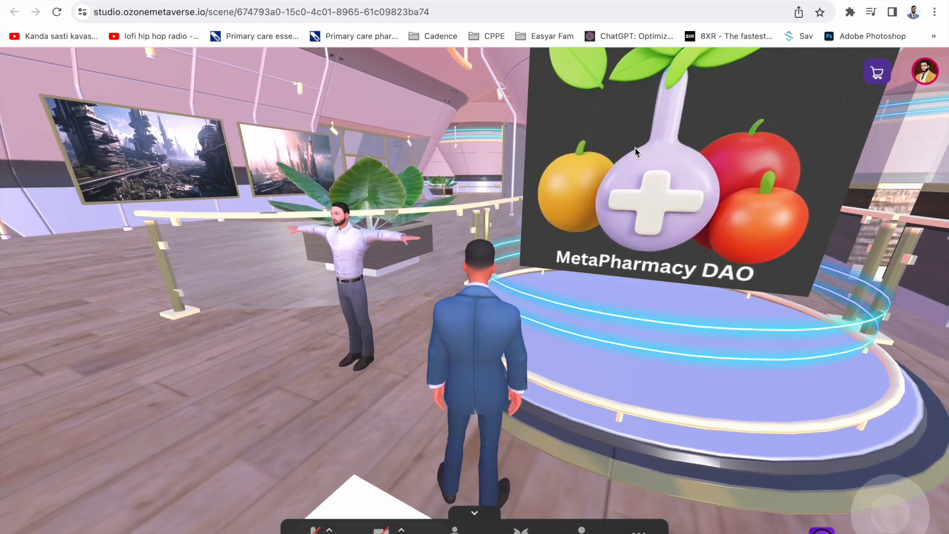
pyautogui.moveTo(635, 147); pyautogui.dragTo(854, 140)
# - Open the MetaPharmacy DAO sign's Toucans page in a new tab, then head back to the prescription board
pyautogui.click(553, 148)
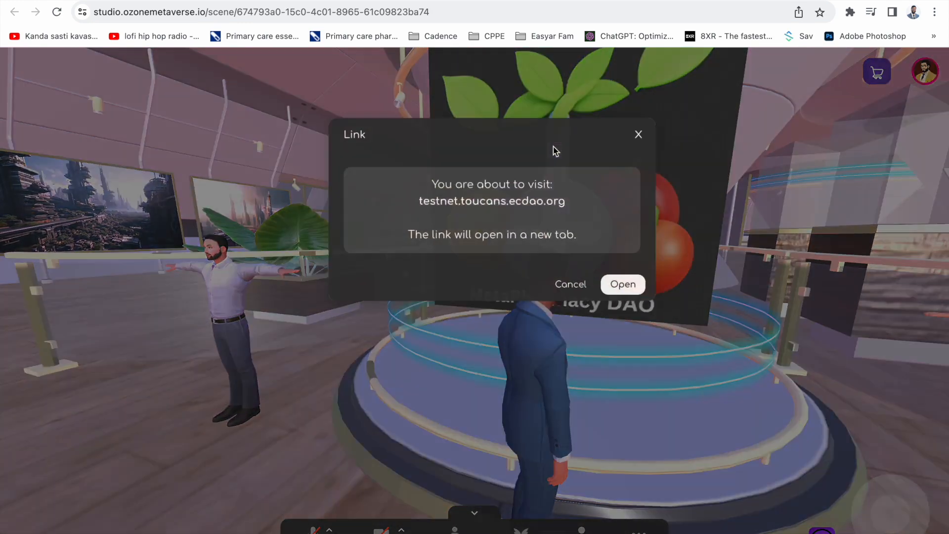
pyautogui.click(610, 292)
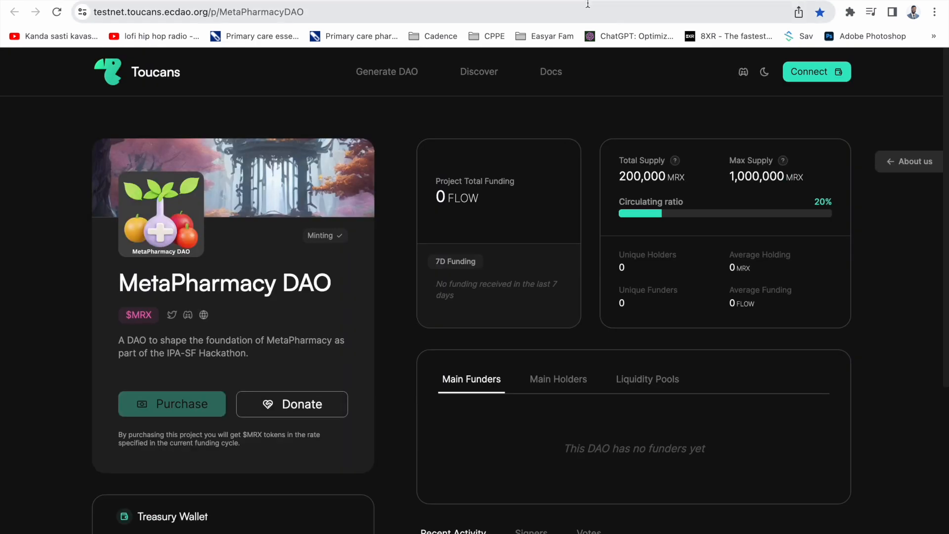
pyautogui.click(555, 0)
pyautogui.press('s')
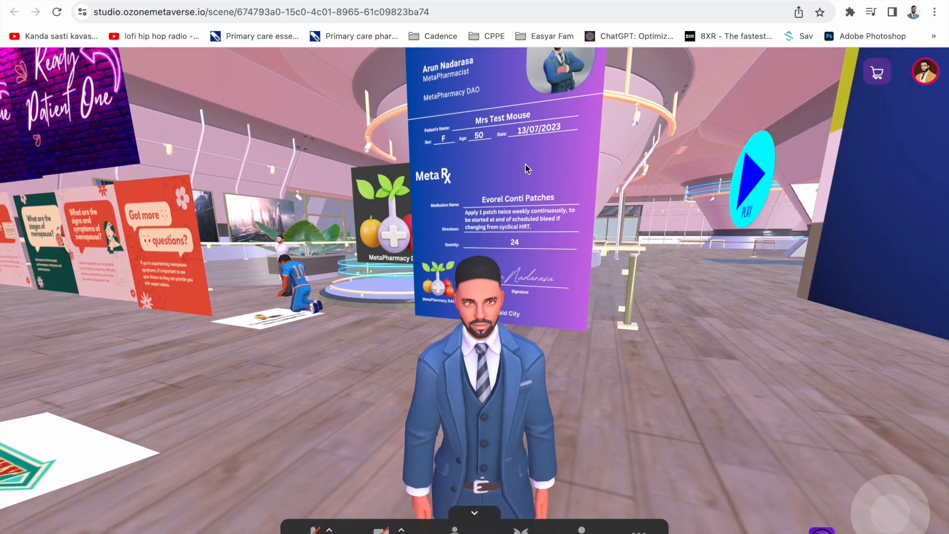
# - Open the prescription board's find.xyz link in a new tab and return to the scene
pyautogui.click(518, 168)
pyautogui.click(613, 289)
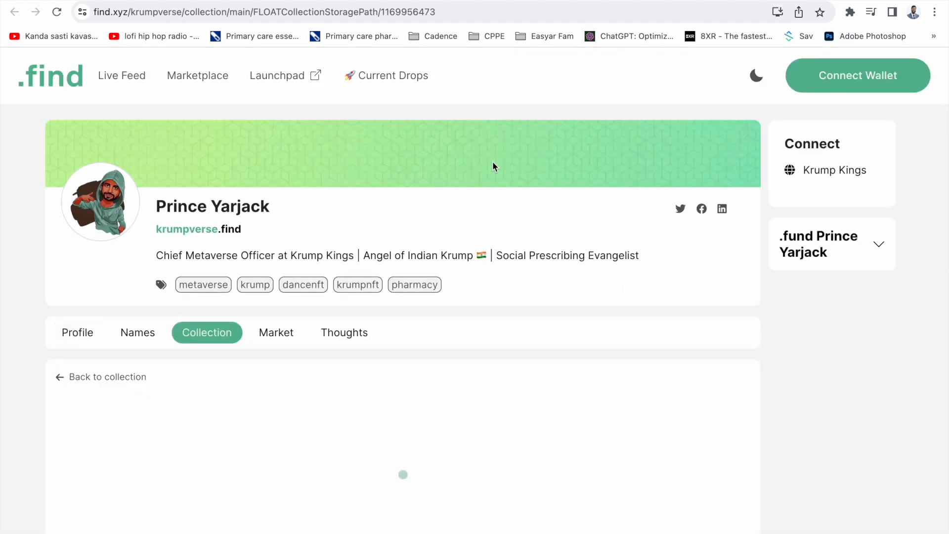
pyautogui.click(576, 1)
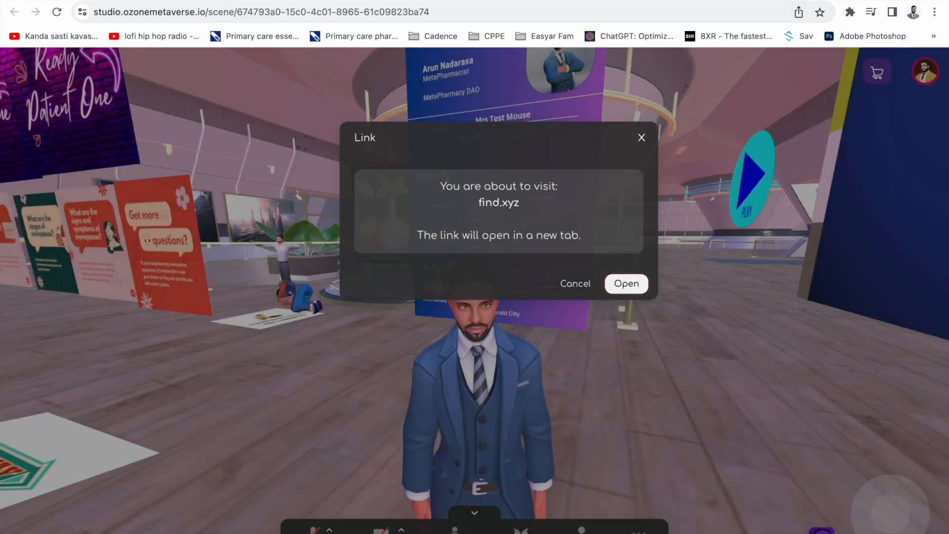
# - Move the avatar onto the round platform's pharmacist floor image and trigger its link
pyautogui.press('a')
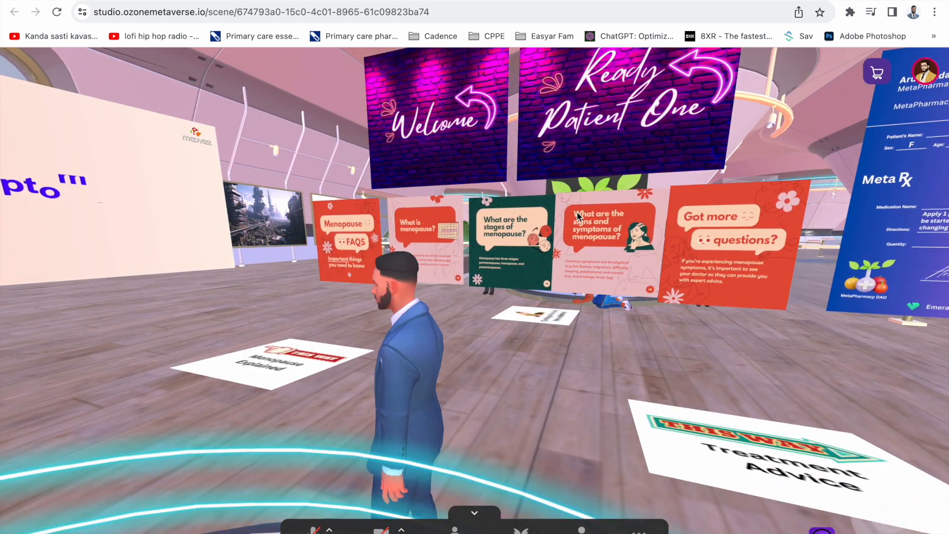
pyautogui.moveTo(485, 178); pyautogui.dragTo(122, 228)
pyautogui.moveTo(397, 197); pyautogui.dragTo(321, 292)
pyautogui.press('a')
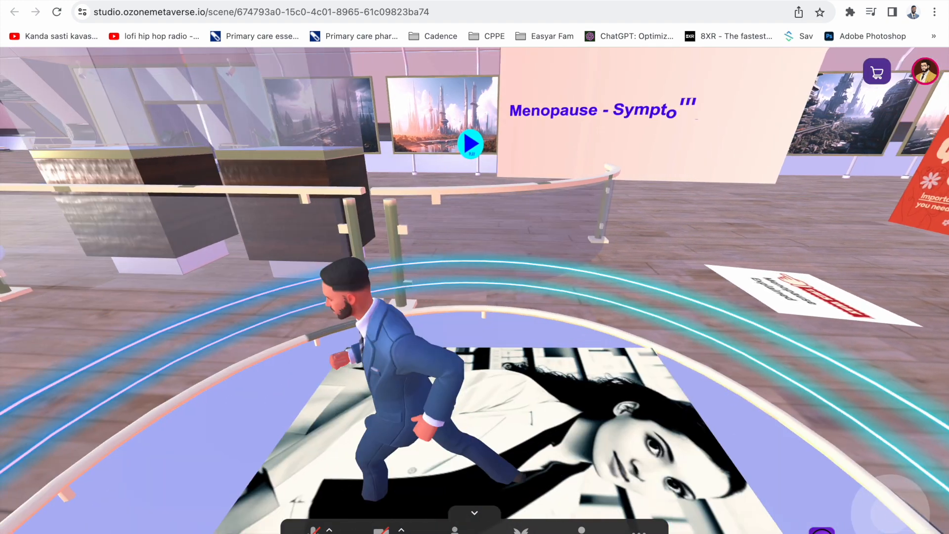
pyautogui.press('s')
pyautogui.press('w')
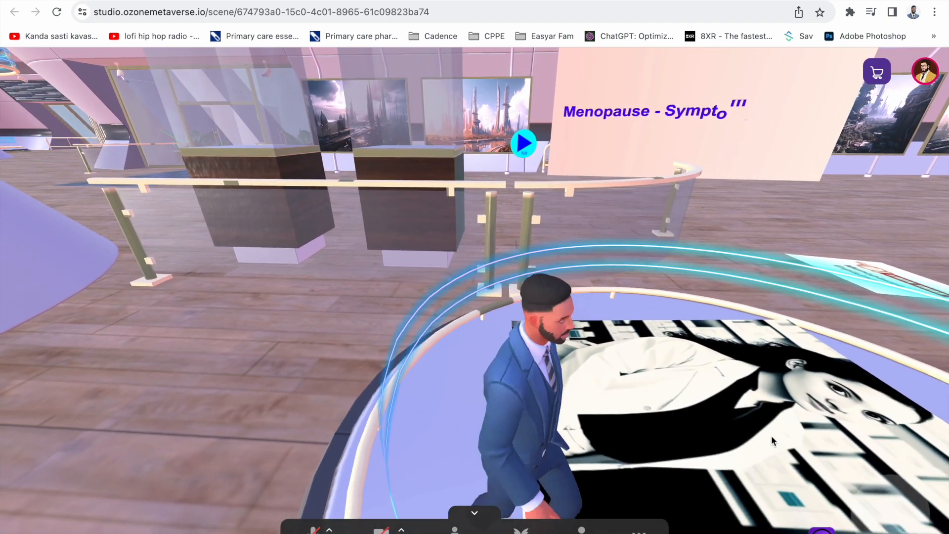
pyautogui.moveTo(722, 417); pyautogui.dragTo(550, 414)
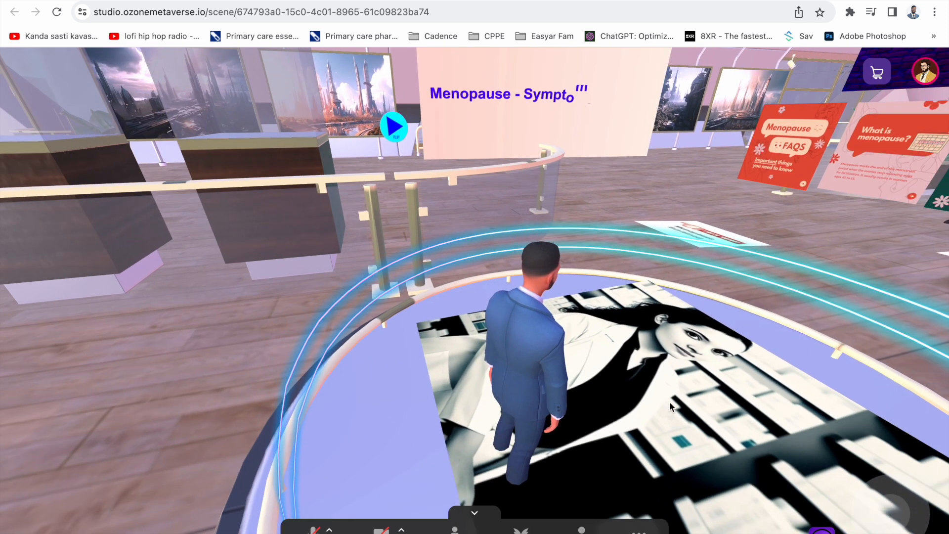
pyautogui.click(649, 372)
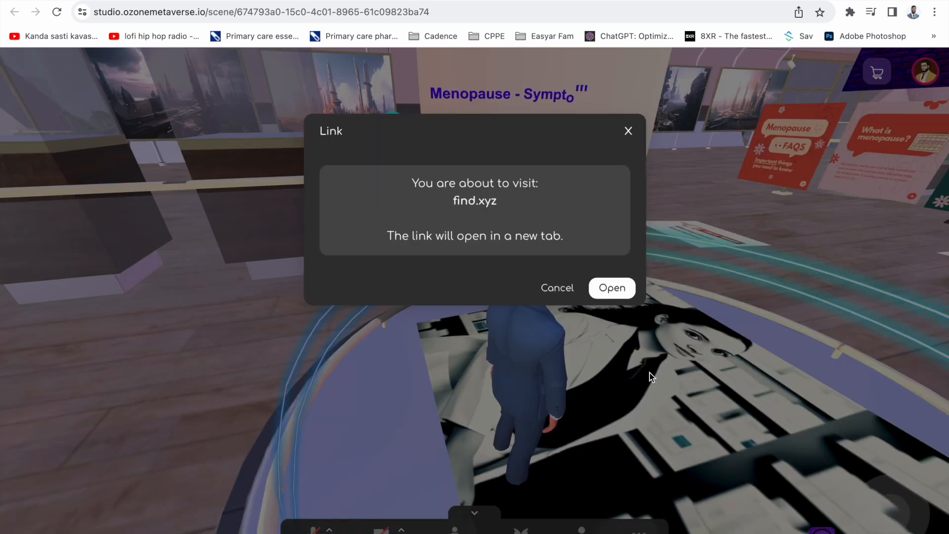
# - Open find.xyz in a new tab, scroll to the MetaPharmacy FLOAT item, then return to the scene
pyautogui.click(611, 292)
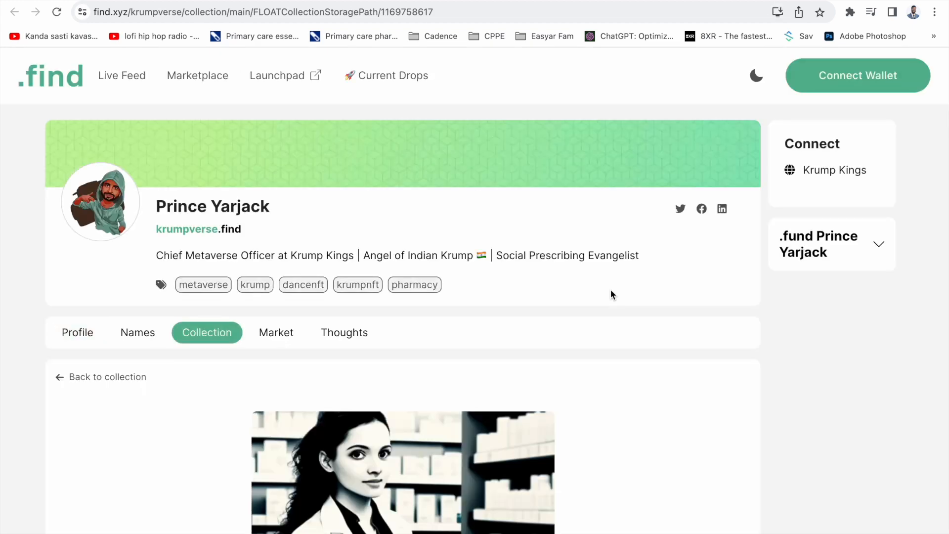
pyautogui.moveTo(536, 320); pyautogui.dragTo(536, 209)
pyautogui.click(618, 353)
pyautogui.scroll(-5, 618, 353)
pyautogui.scroll(-2, 619, 357)
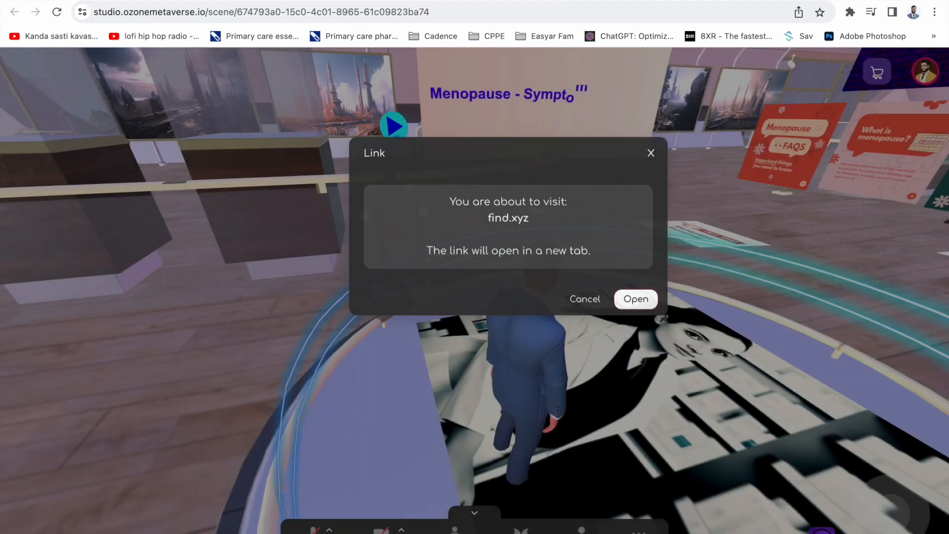
pyautogui.press('Escape')
pyautogui.moveTo(701, 215); pyautogui.dragTo(911, 220)
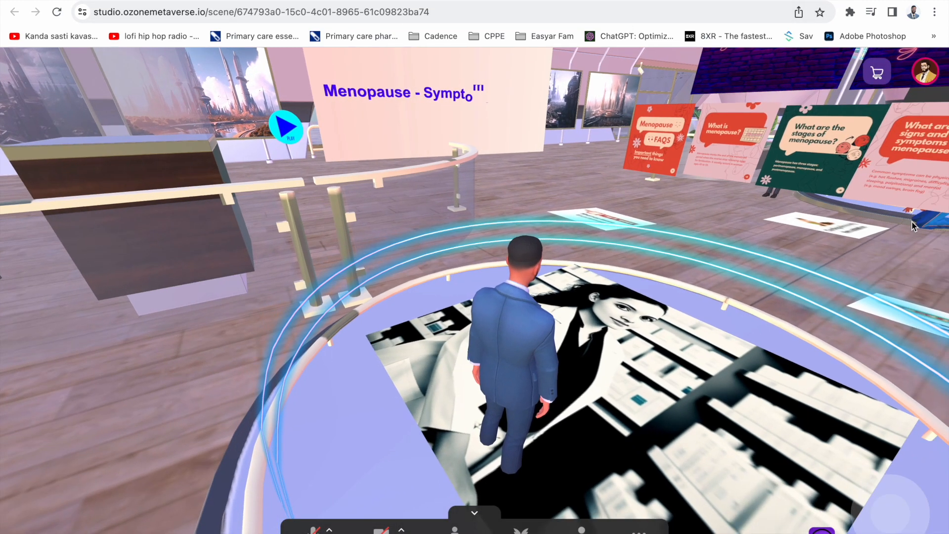
# - Run the avatar off the round platform to the kneeling number-10 CPR figure
pyautogui.press('w')
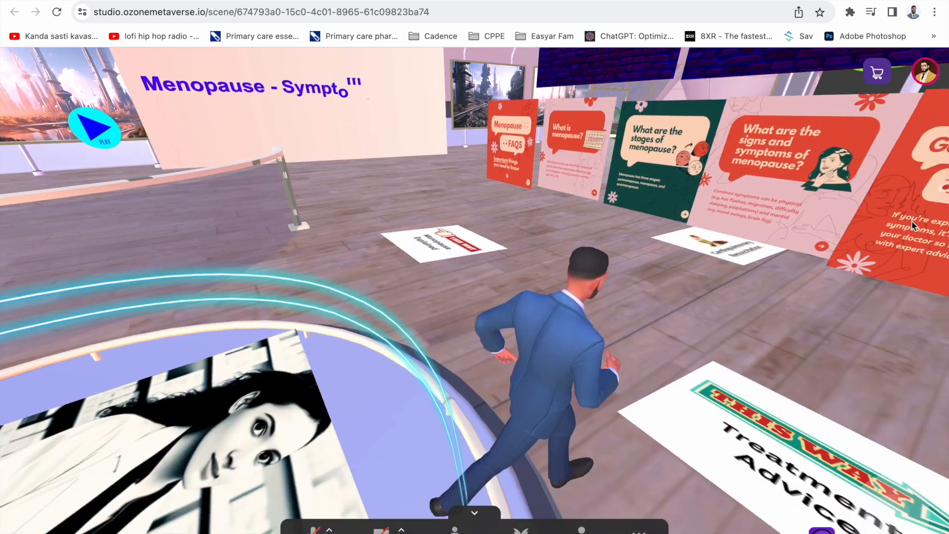
pyautogui.press('w')
pyautogui.moveTo(912, 221); pyautogui.dragTo(667, 245)
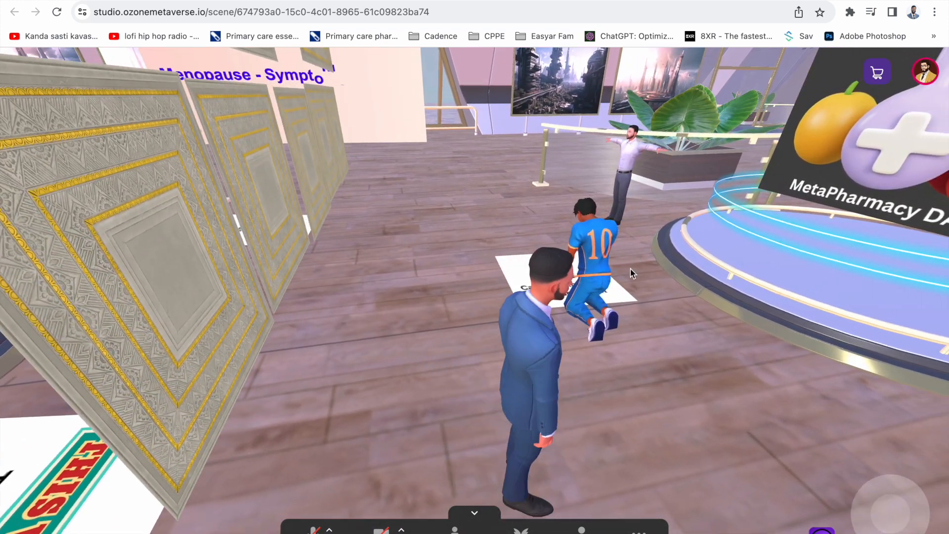
pyautogui.press('w')
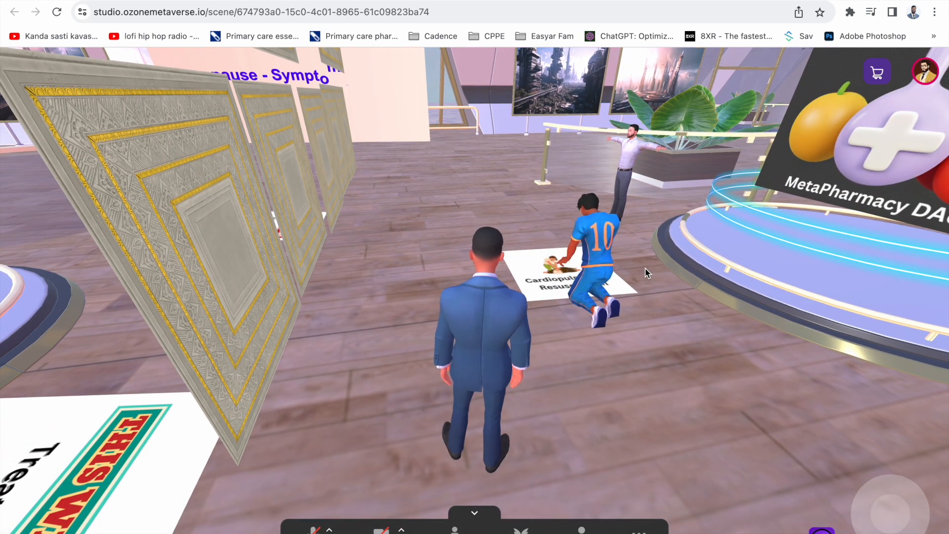